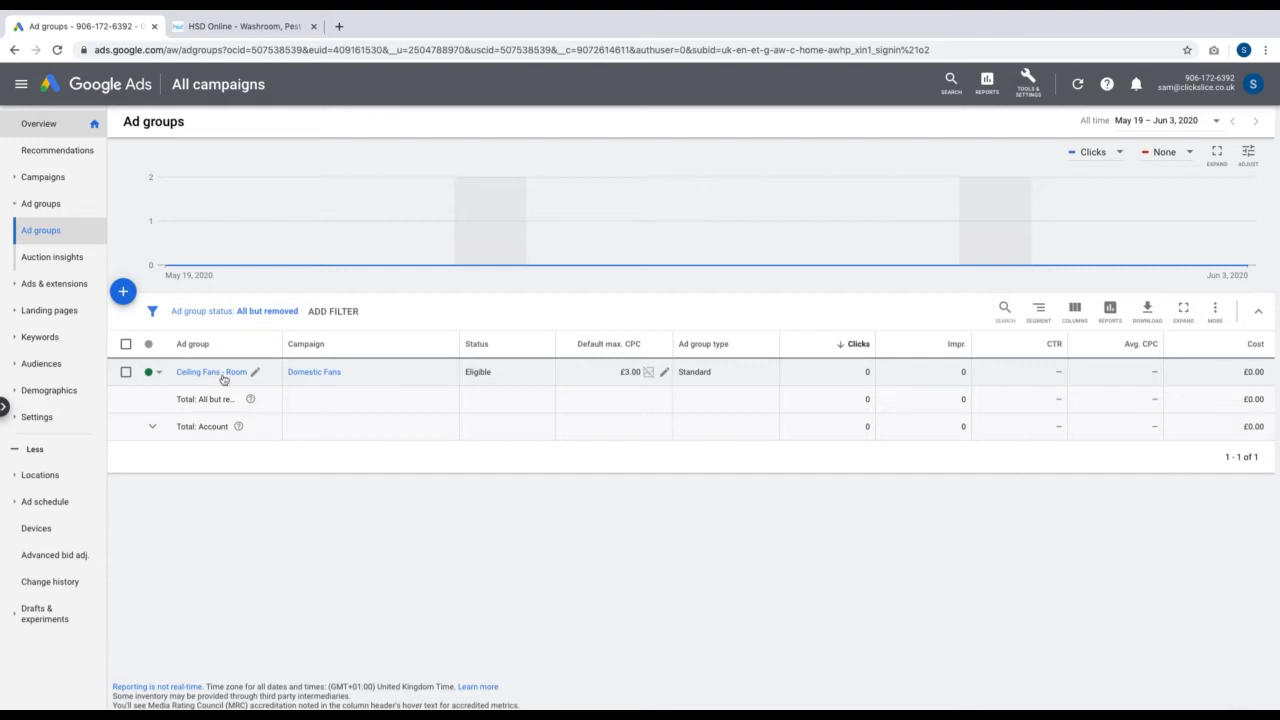
Step: Start a new text ad in the Ceiling Fans - Room ad group
left_click(223, 376)
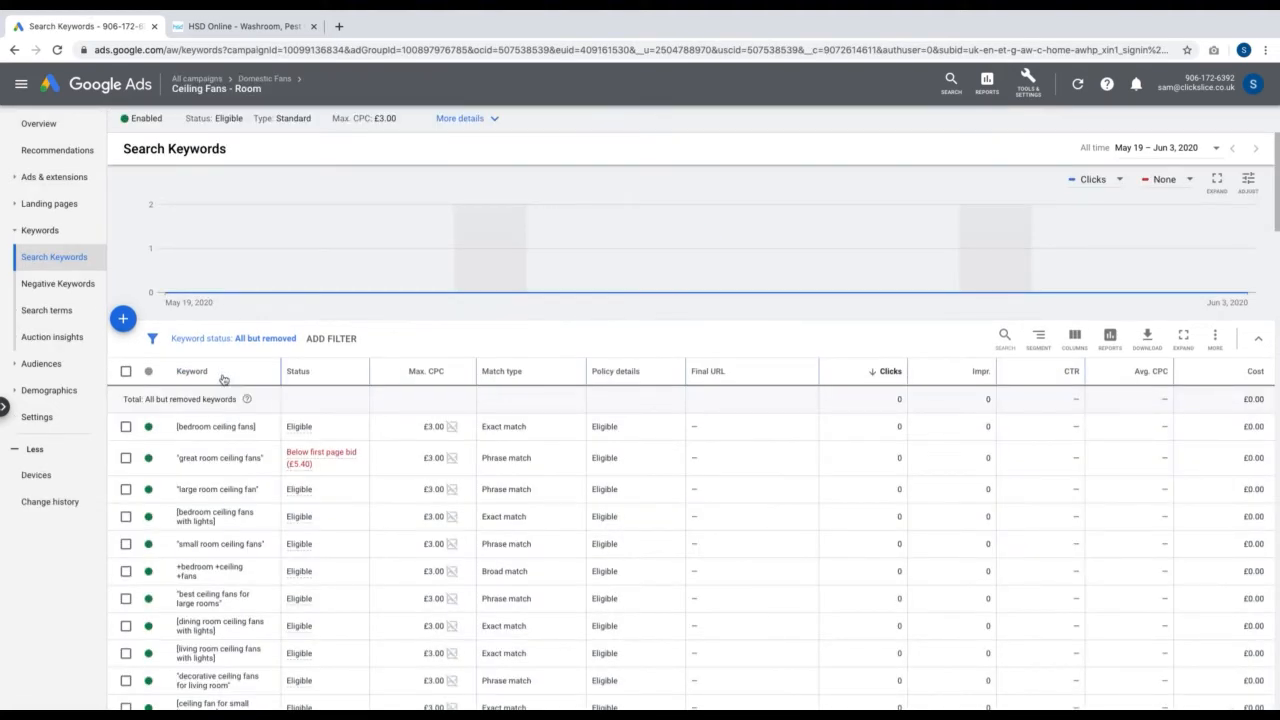
left_click(78, 184)
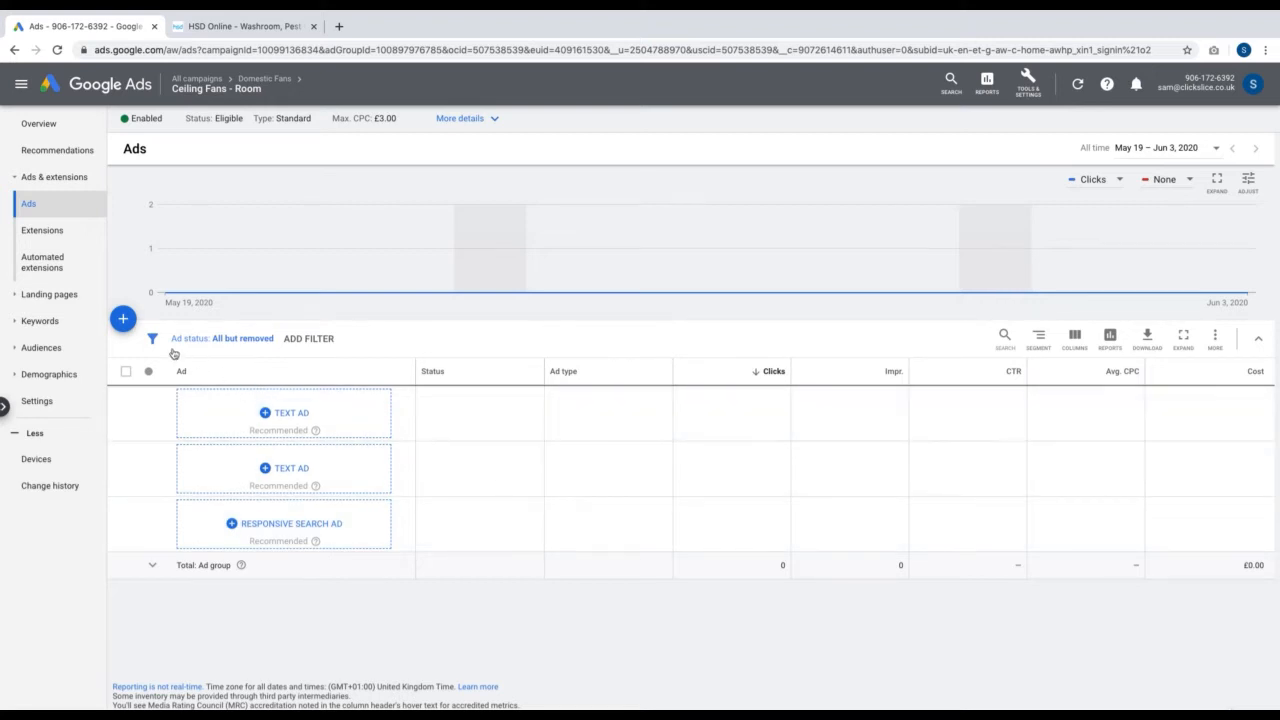
left_click(123, 318)
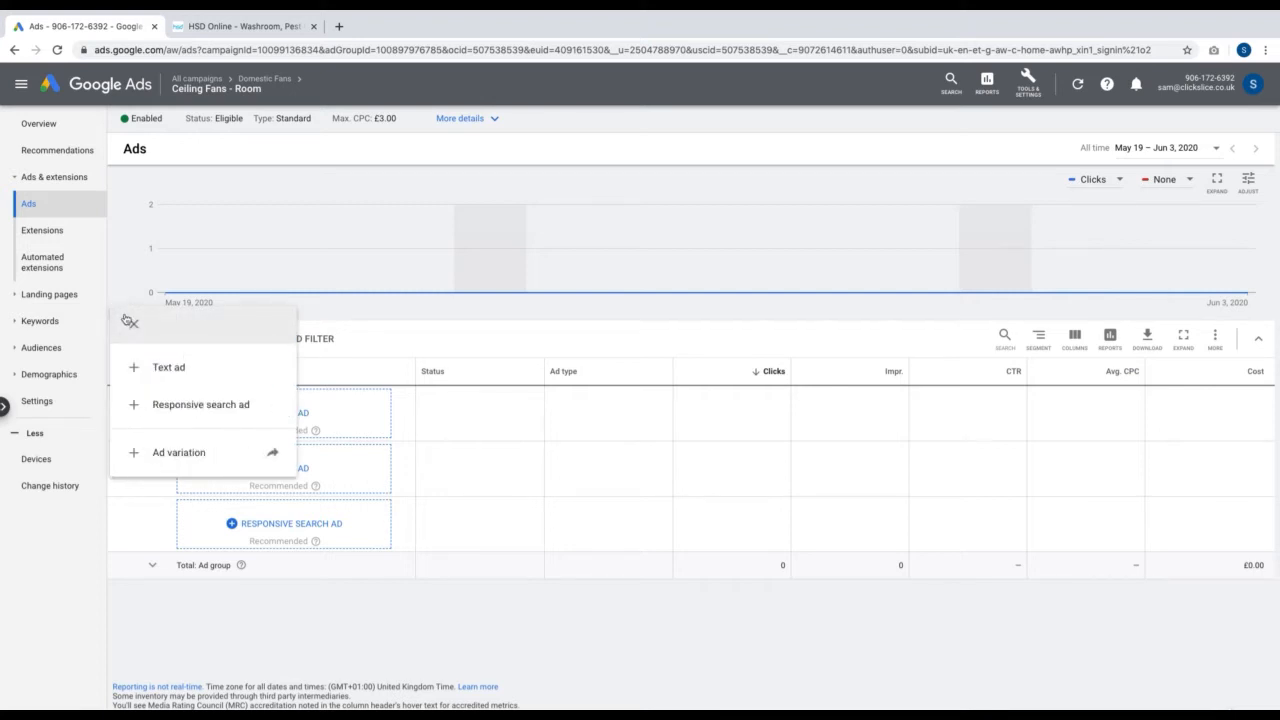
left_click(223, 370)
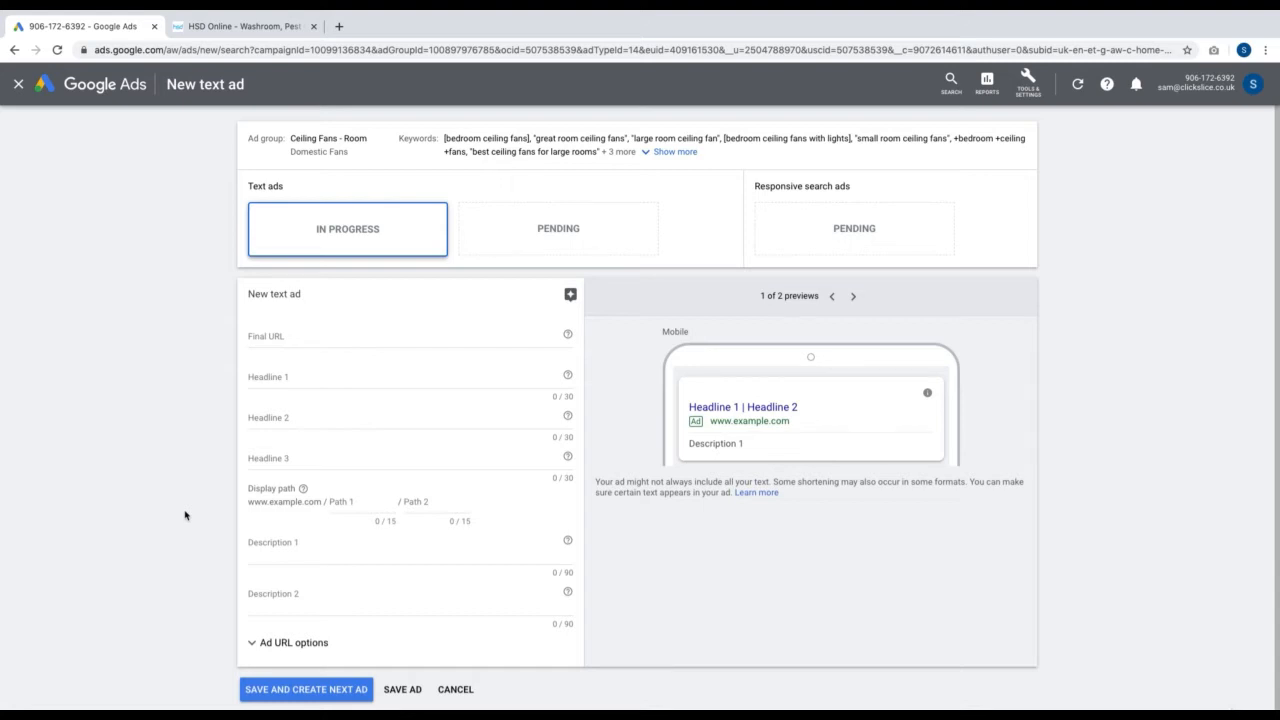
Step: Review the ceiling fan keywords by room type and size in the Keyword Research Template spreadsheet in Excel, and return to the new ad
key("ctrl+Left")
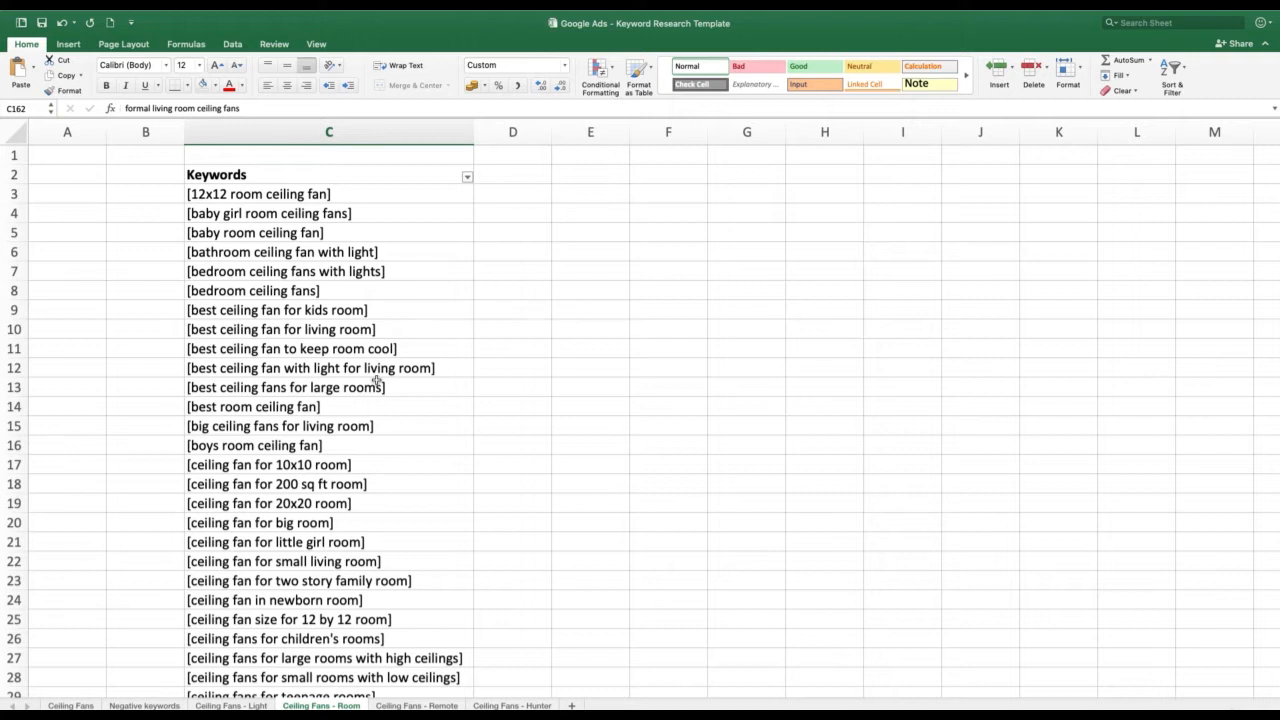
left_click_drag(372, 191, 370, 258)
left_click(508, 290)
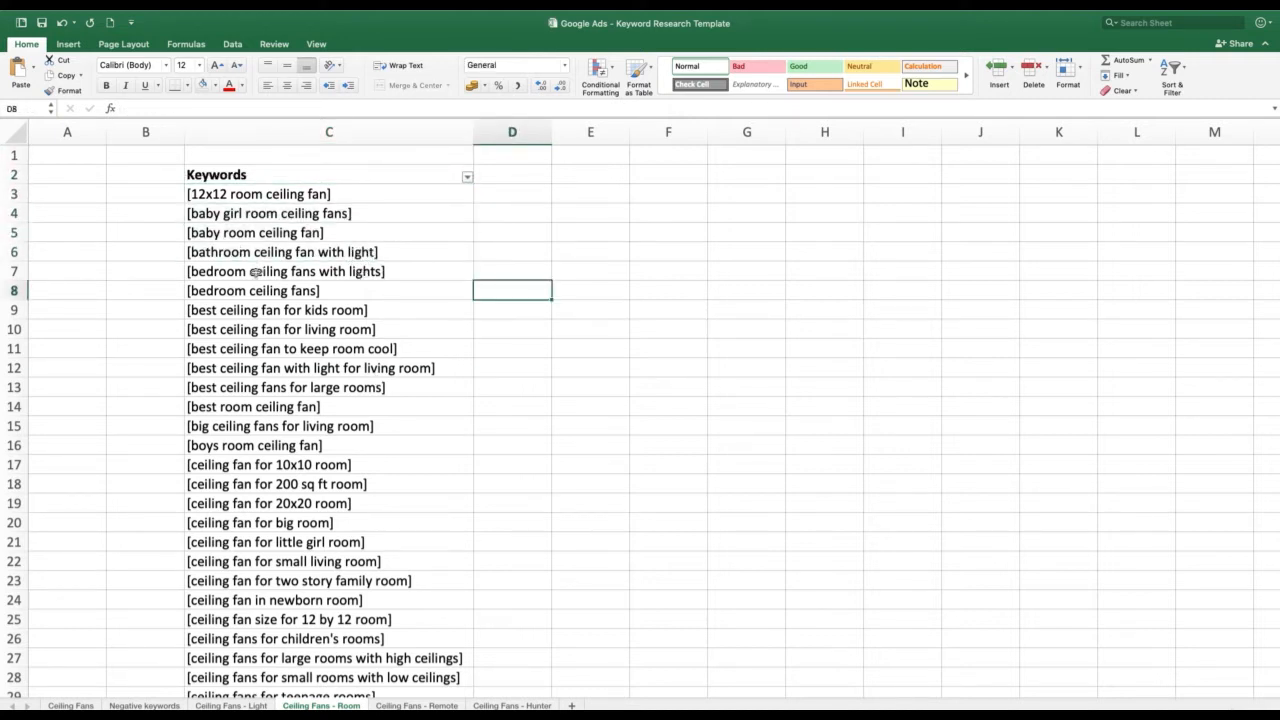
left_click(215, 254)
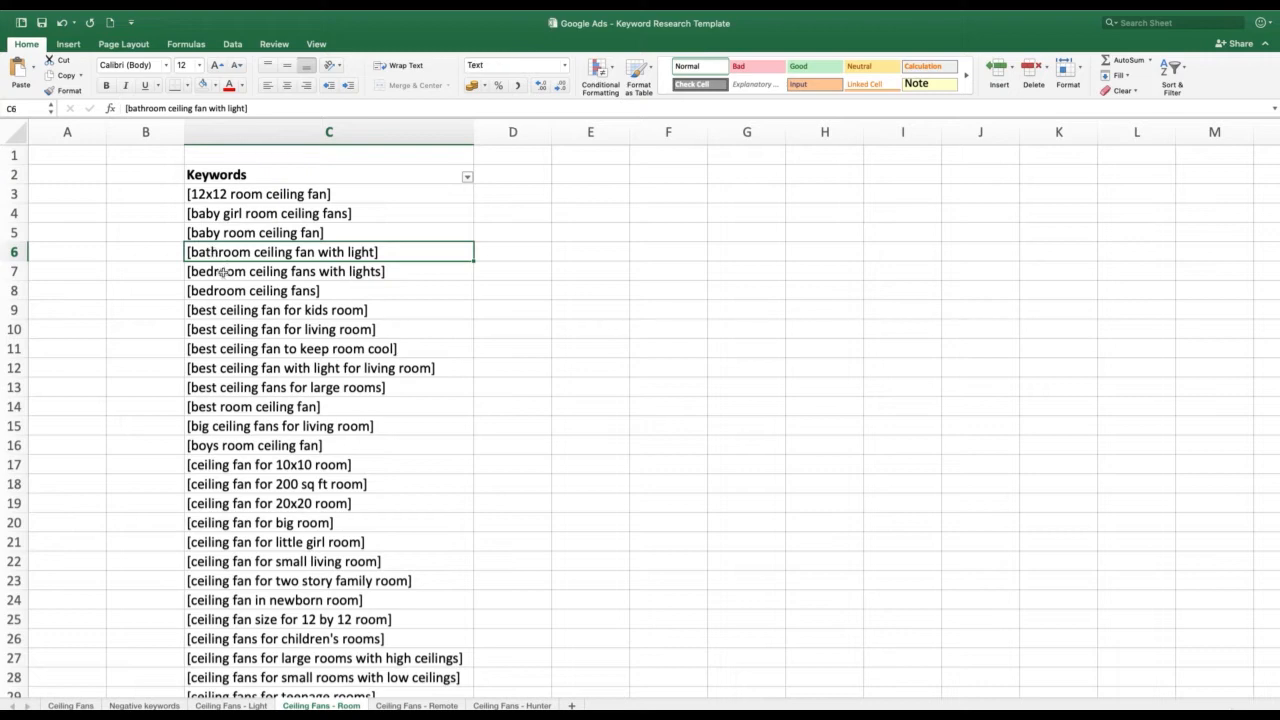
left_click(229, 268)
scroll(297, 505, "down", 1)
scroll(297, 505, "down", 1)
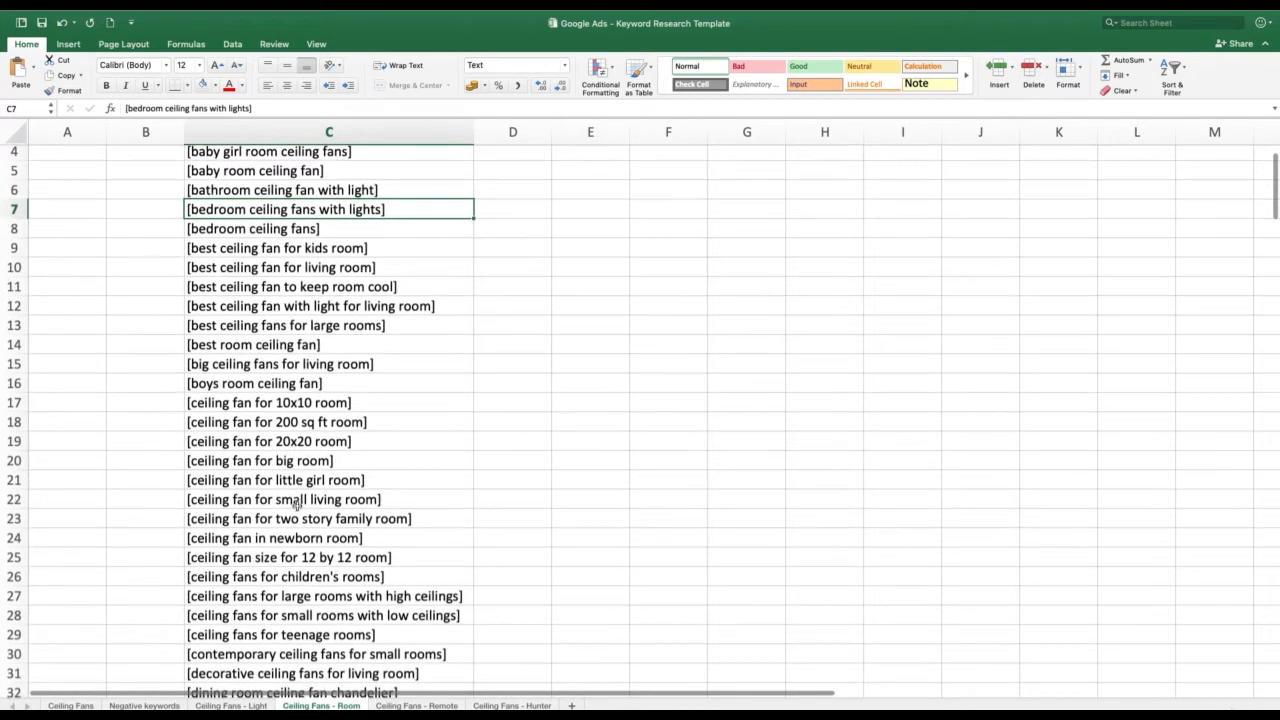
left_click(313, 500)
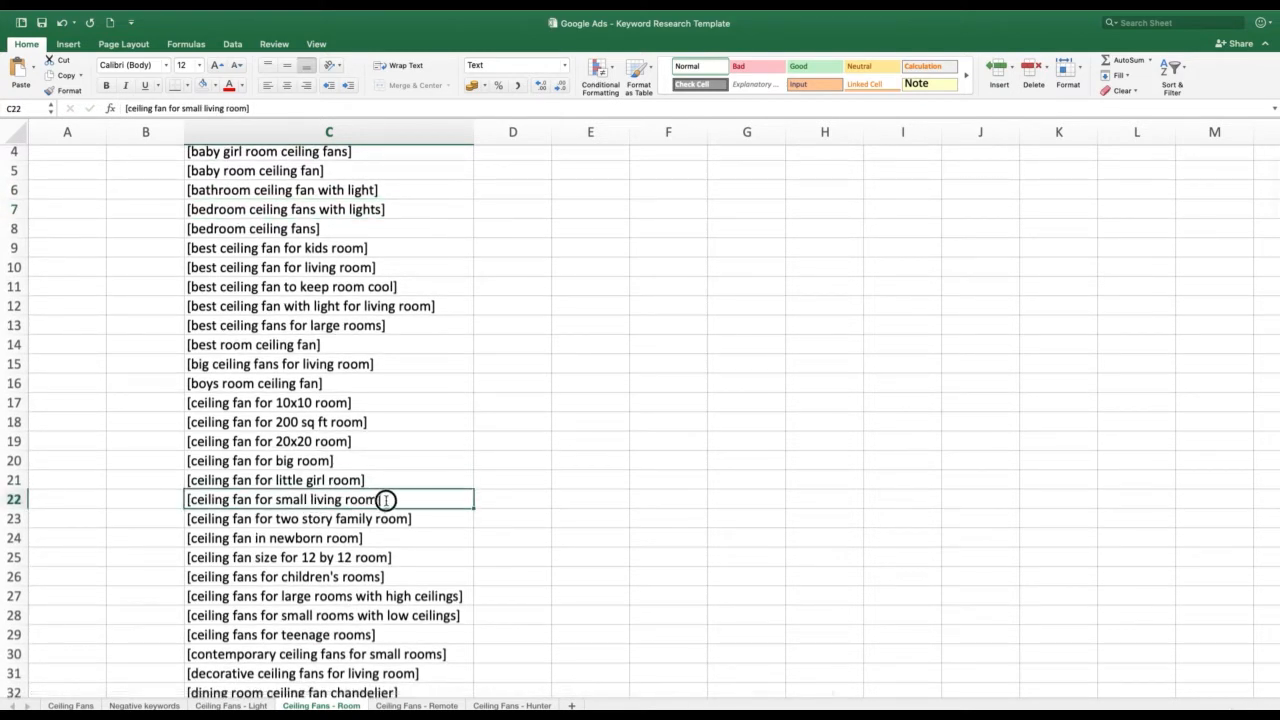
left_click(306, 598)
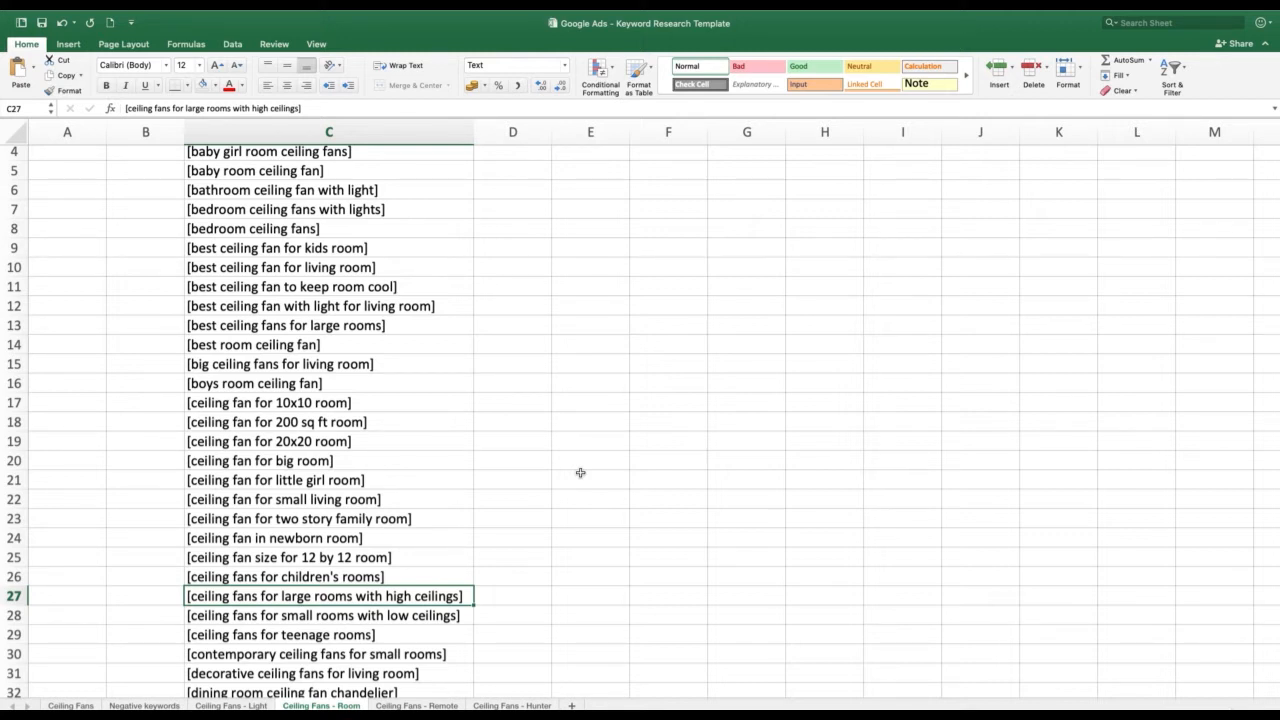
scroll(580, 472, "up", 2)
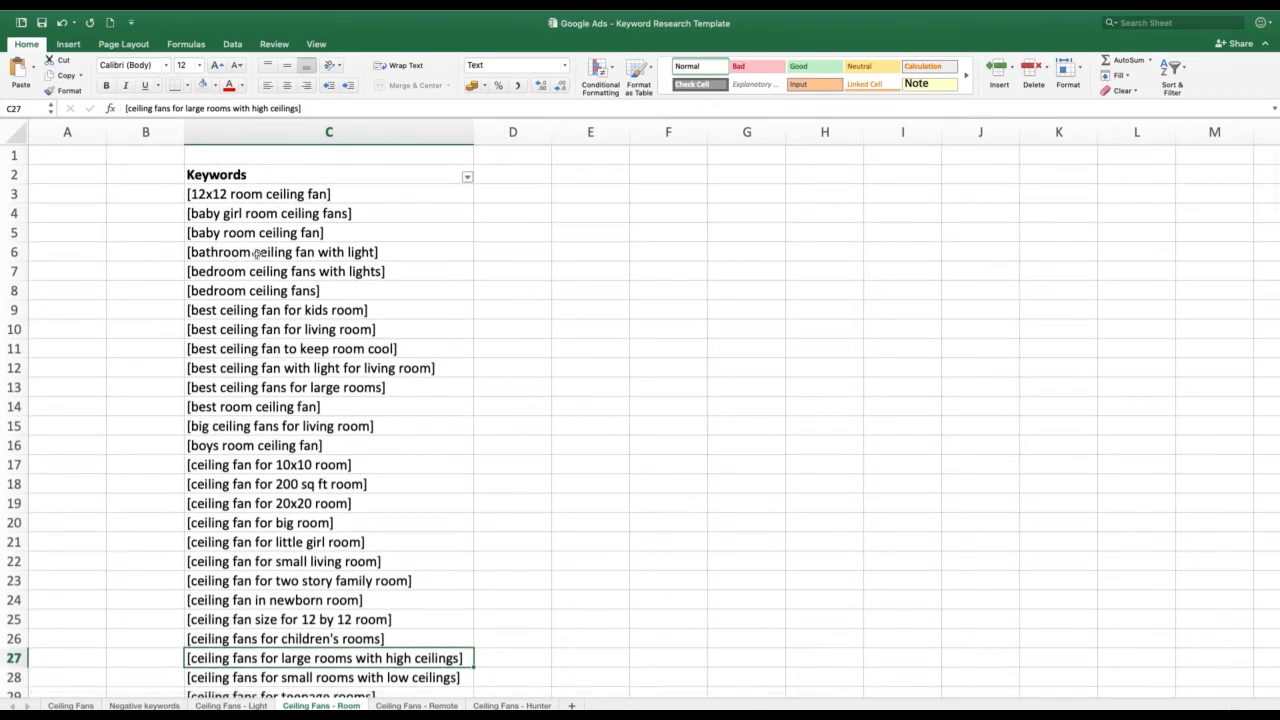
left_click(217, 252)
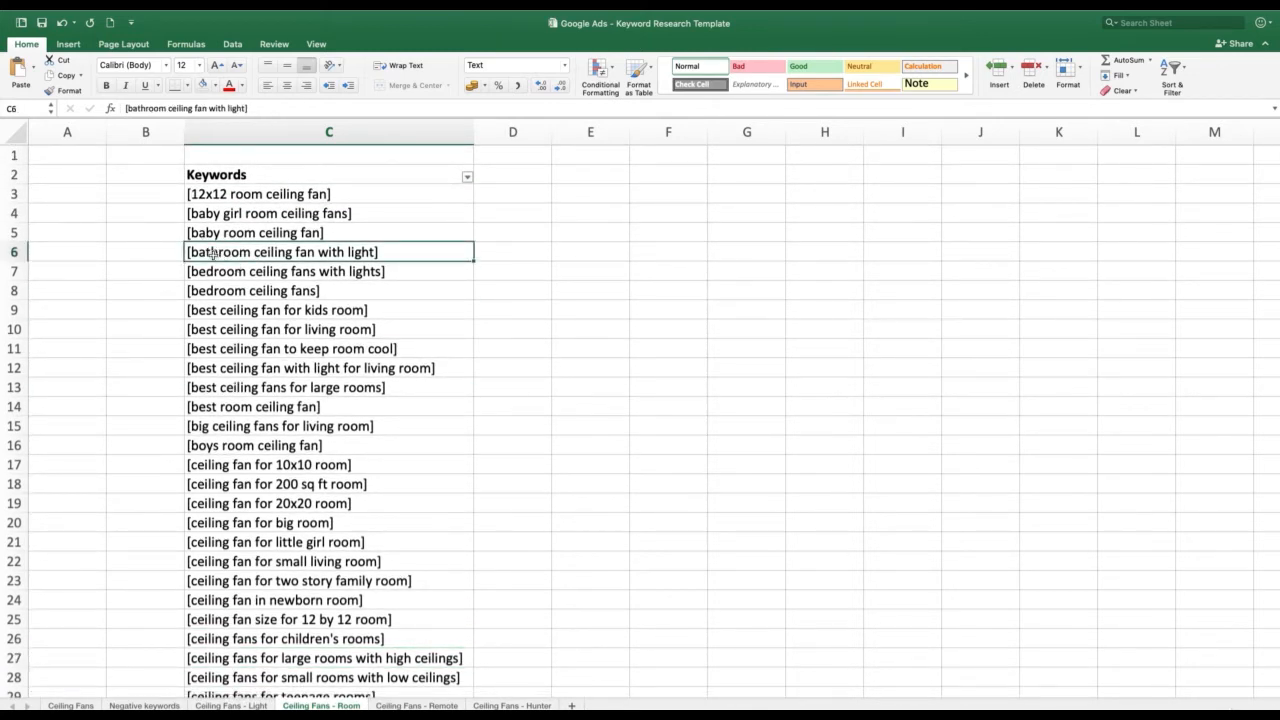
left_click(305, 289)
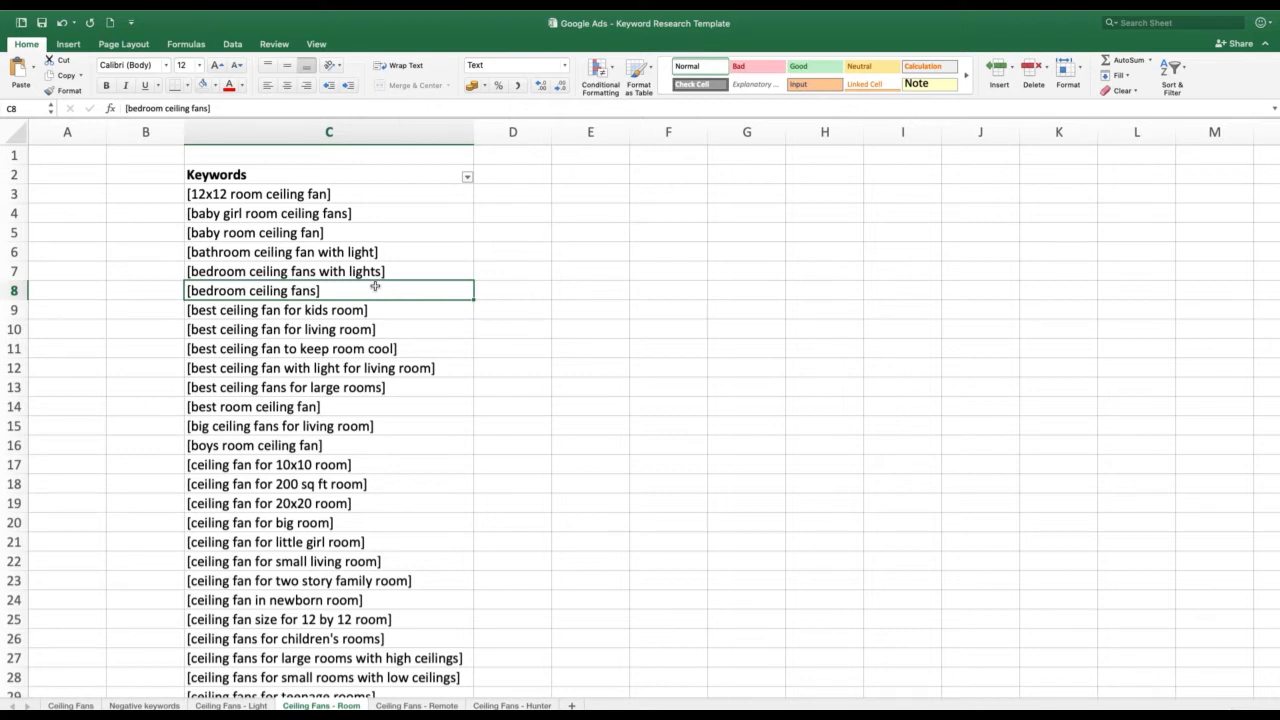
left_click(346, 387)
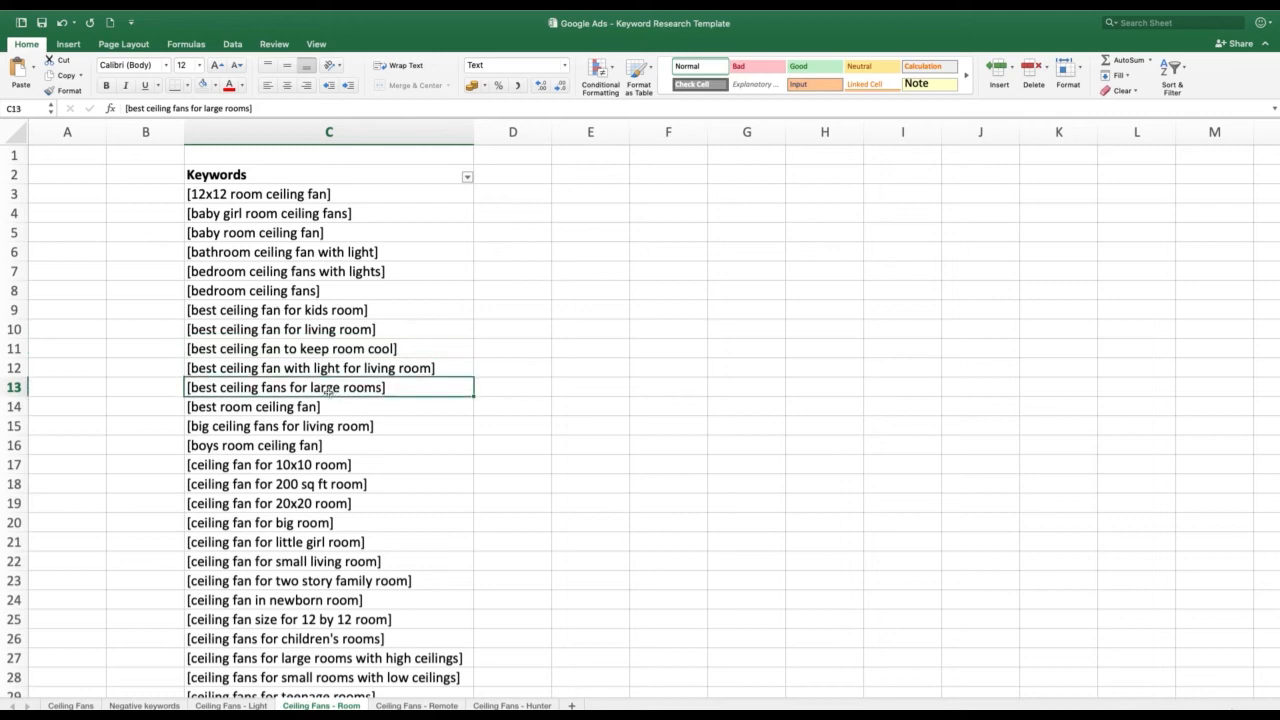
left_click(298, 658)
key("ctrl+Right")
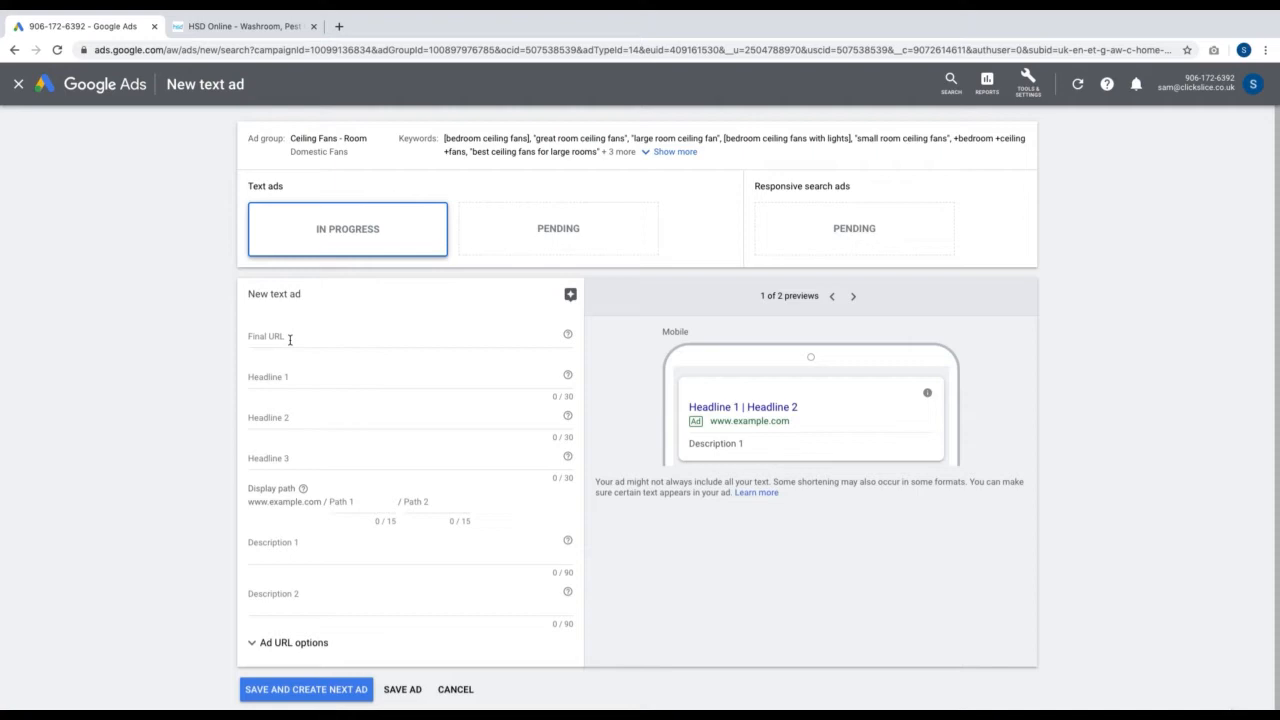
Step: Open the domestic Ceiling Fans category page on the HSD Online site and look over its products
left_click(240, 26)
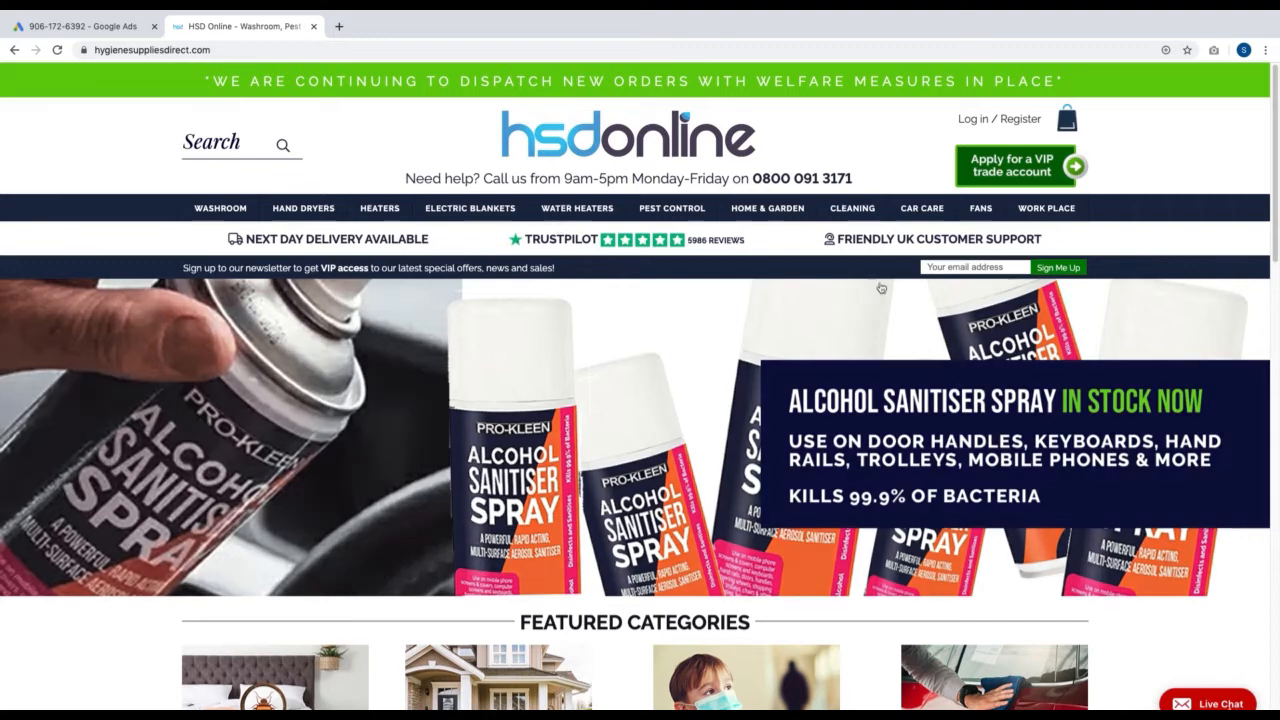
mouse_move(1001, 210)
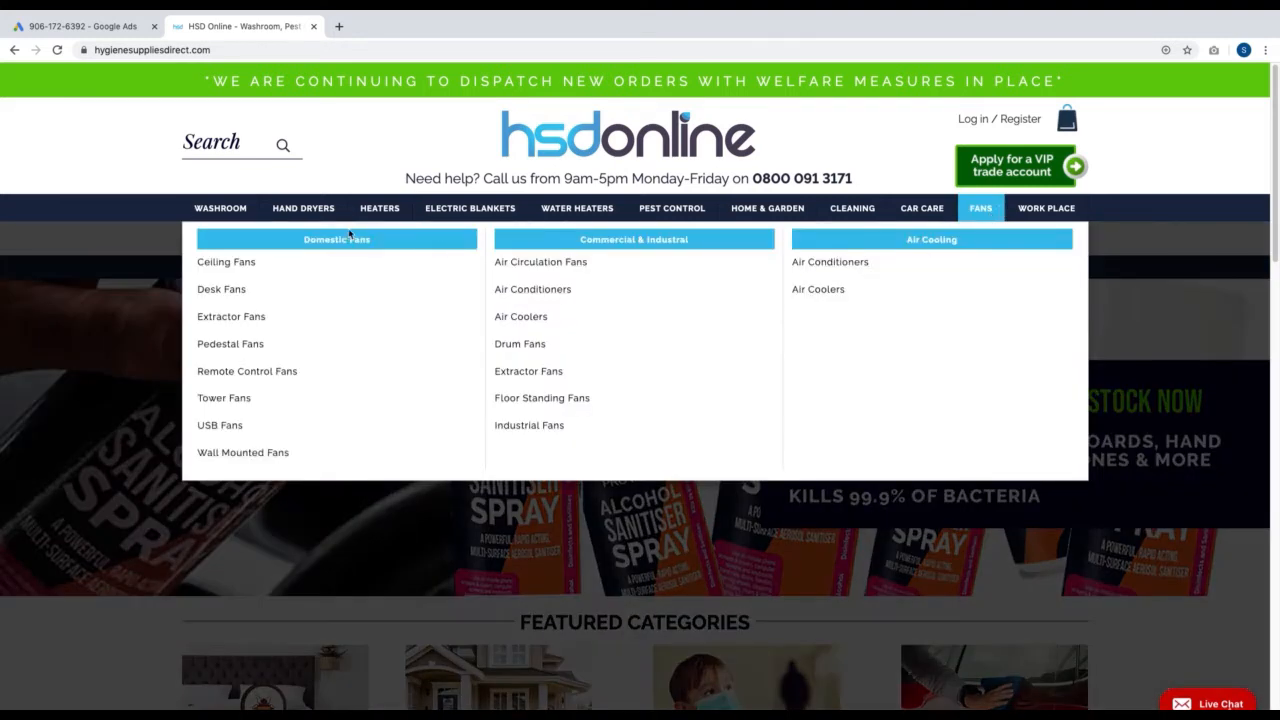
left_click(235, 262)
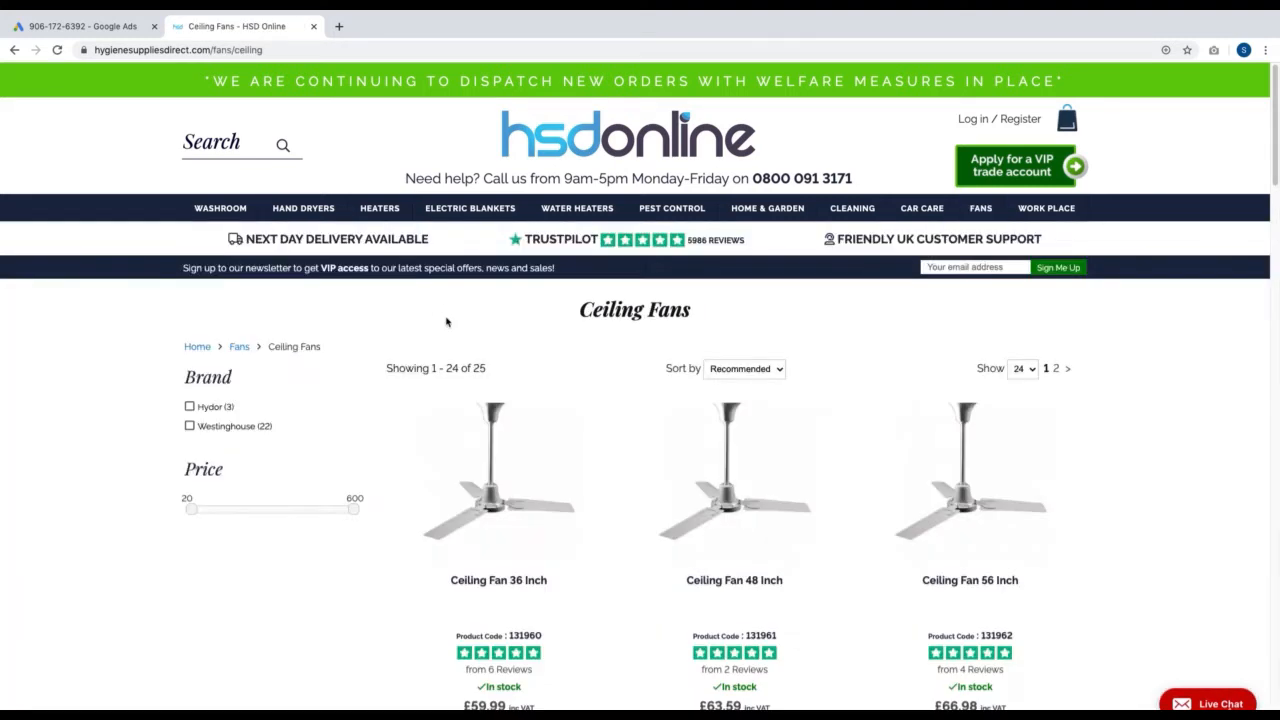
scroll(634, 432, "down", 2)
scroll(634, 432, "down", 2)
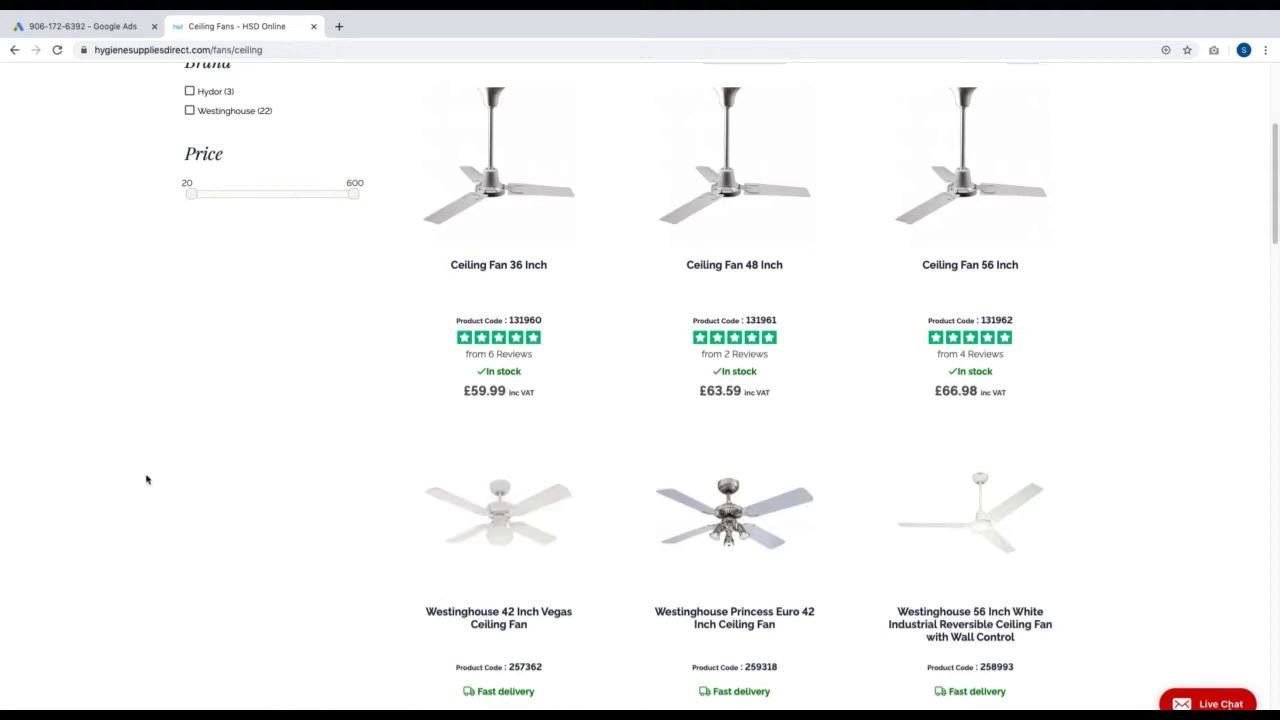
scroll(146, 480, "up", 3)
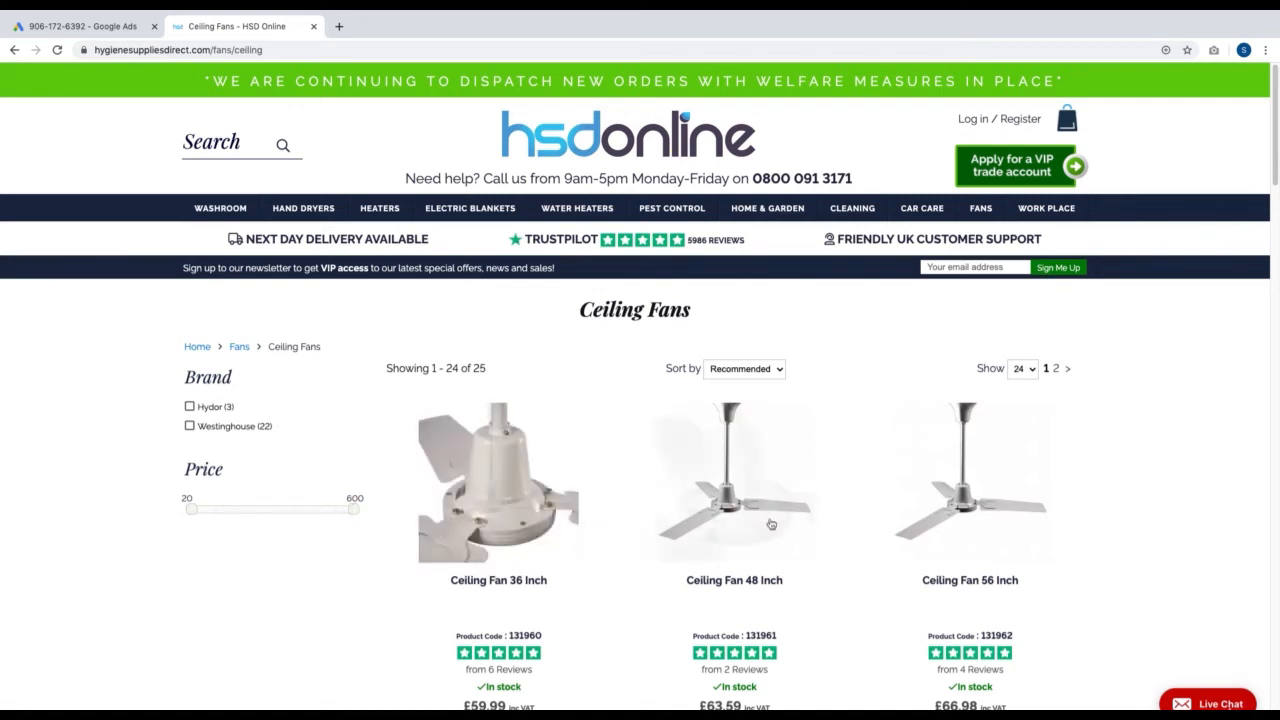
scroll(980, 550, "down", 2)
scroll(980, 550, "down", 3)
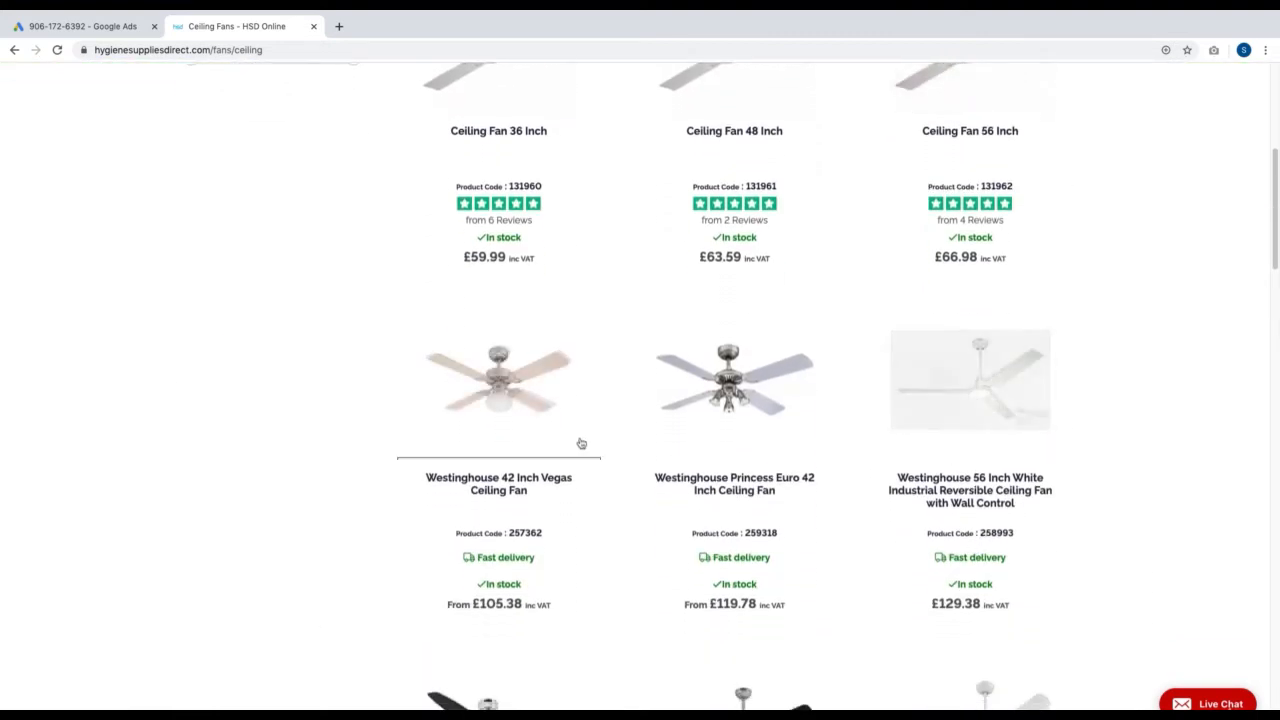
scroll(491, 412, "up", 5)
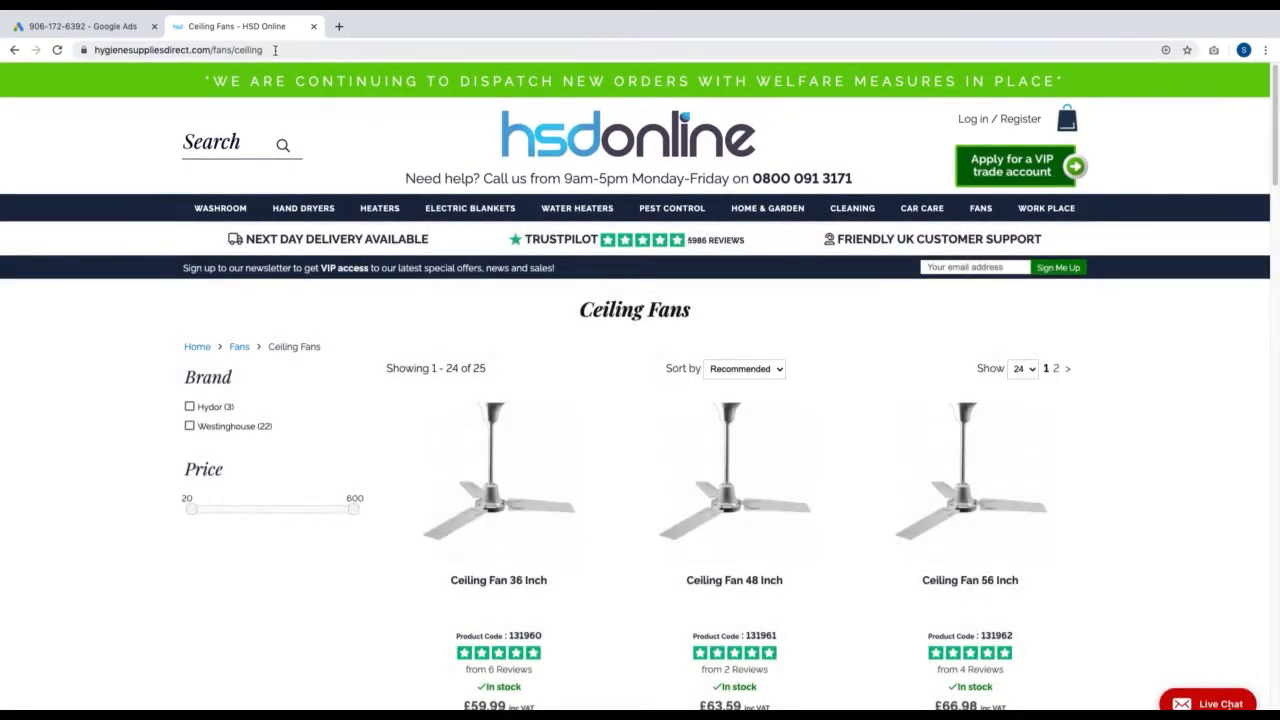
Step: Copy the Ceiling Fans page address and paste it as the text ad's final URL
left_click(275, 50)
key("ctrl+c")
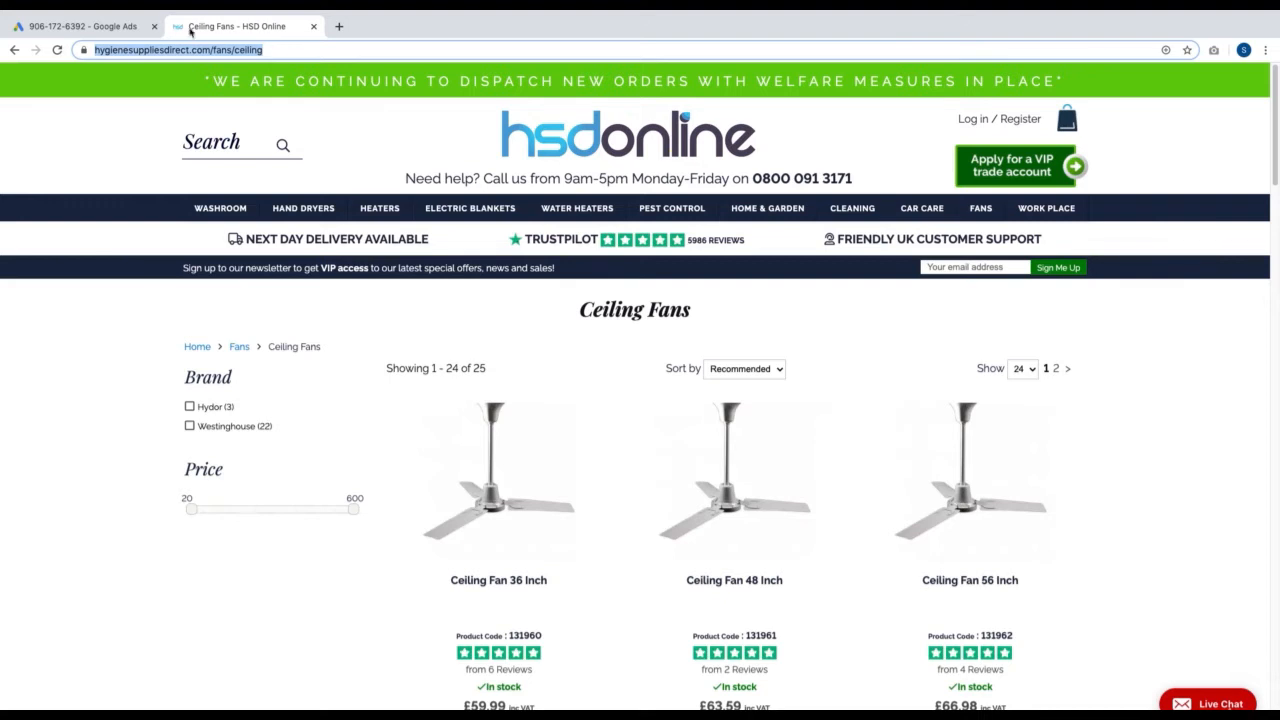
left_click(118, 28)
left_click(273, 336)
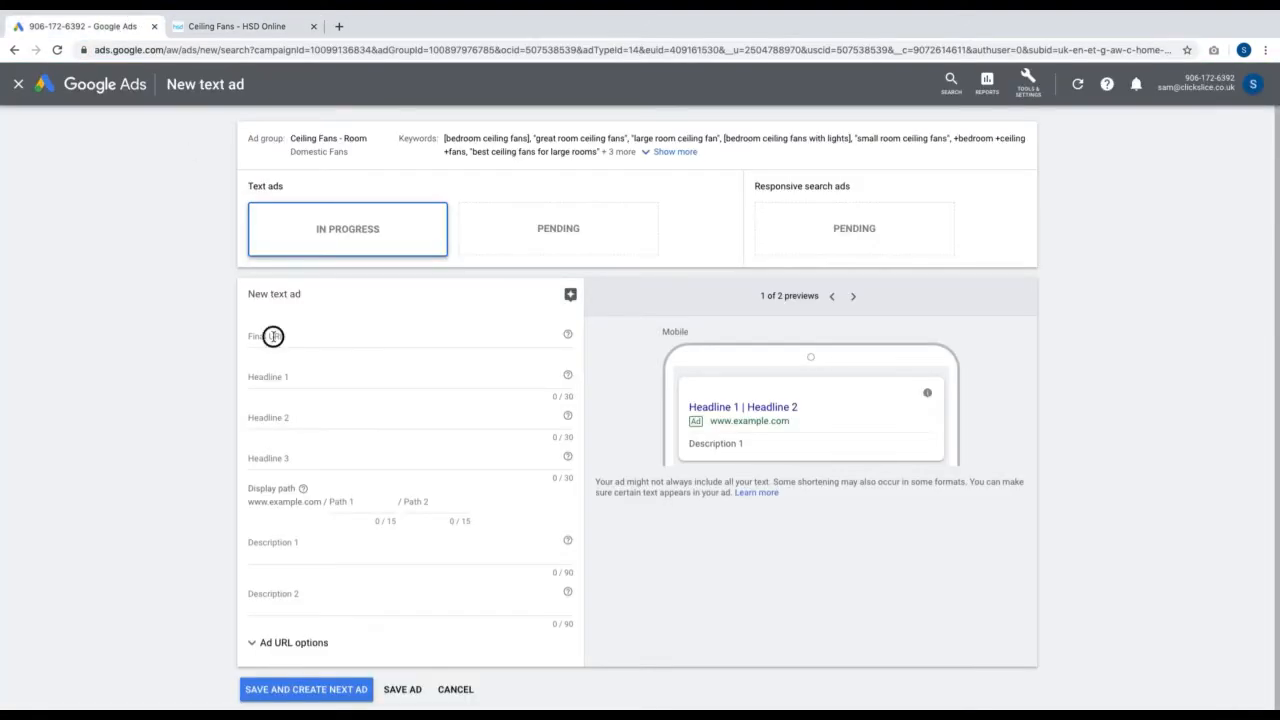
key("ctrl+v")
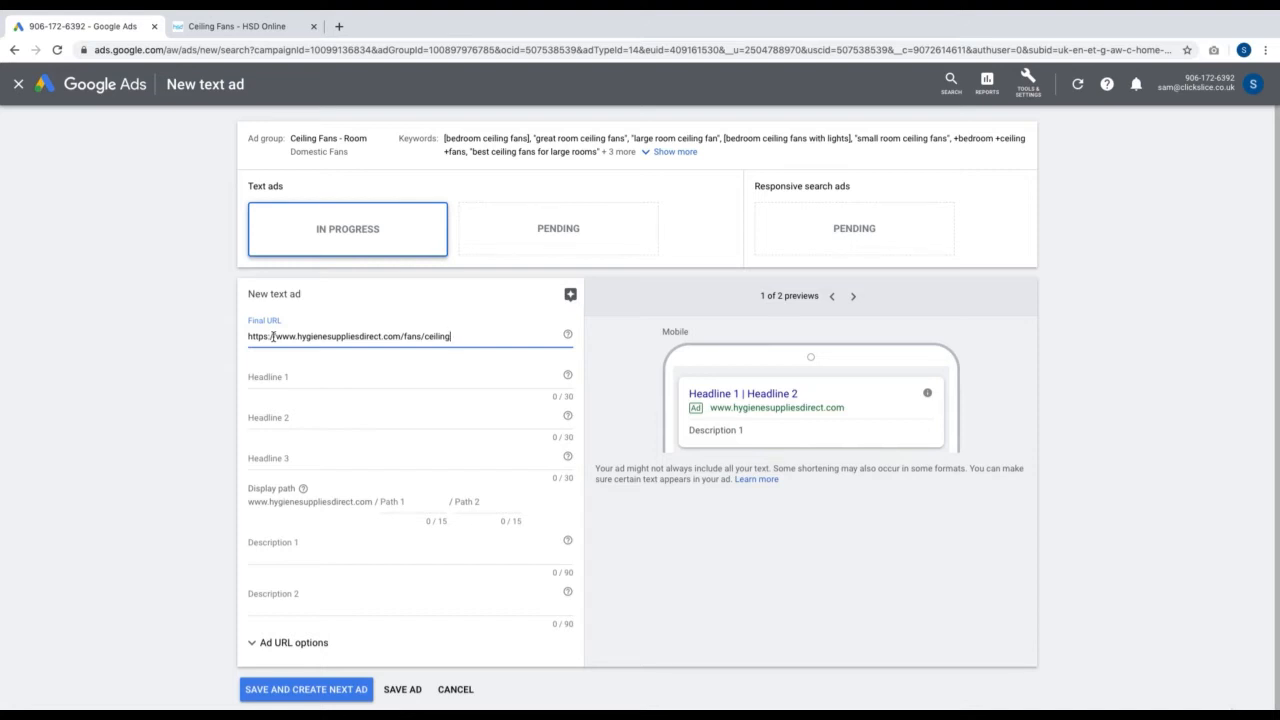
left_click(332, 376)
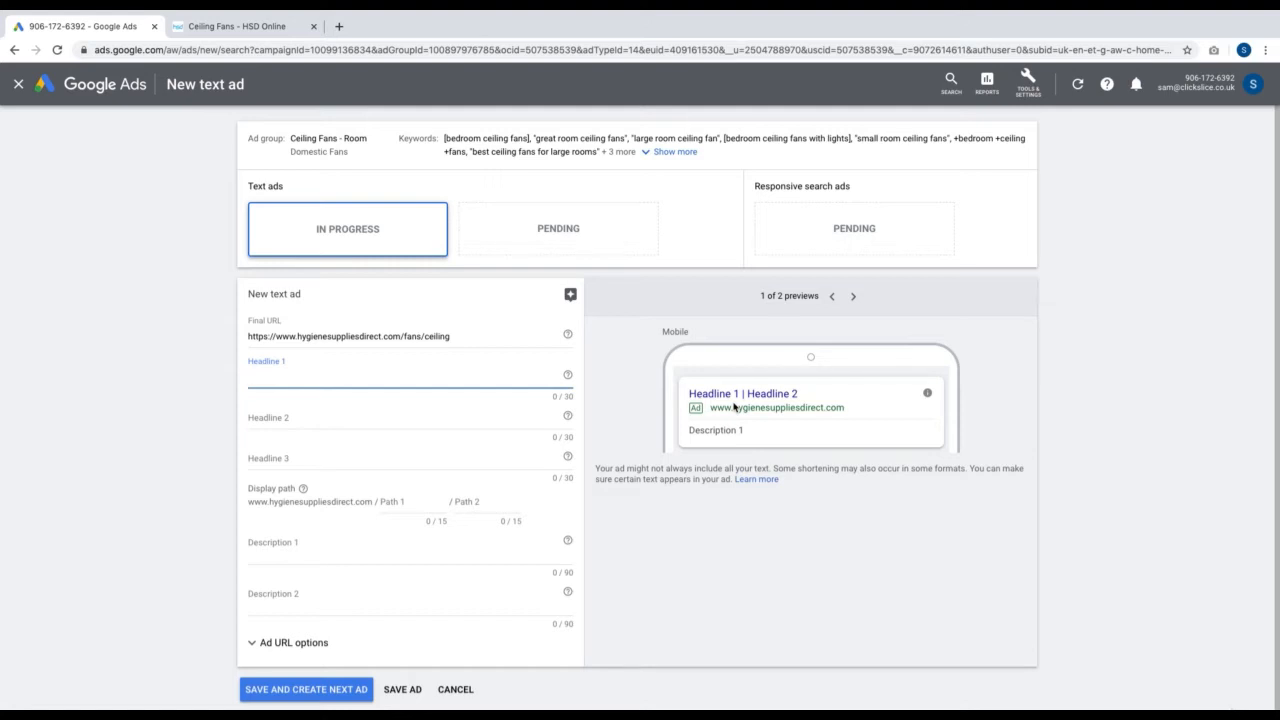
type("T")
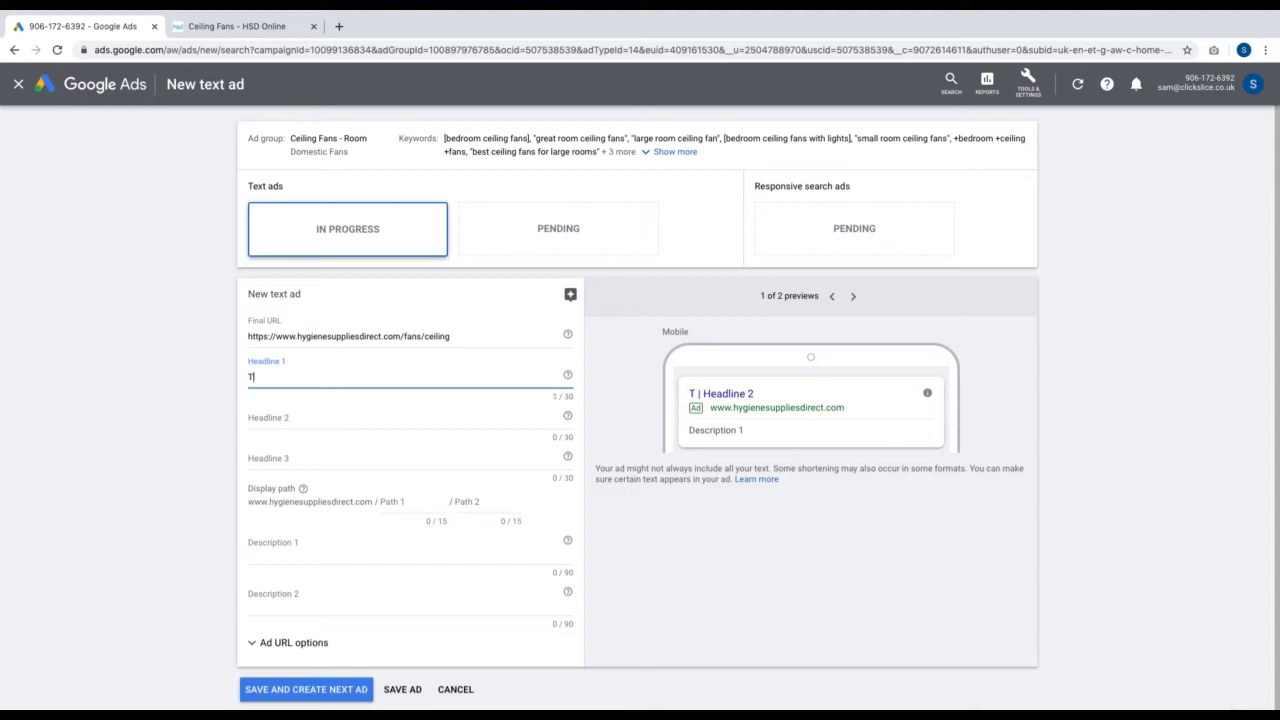
type("win Motor ")
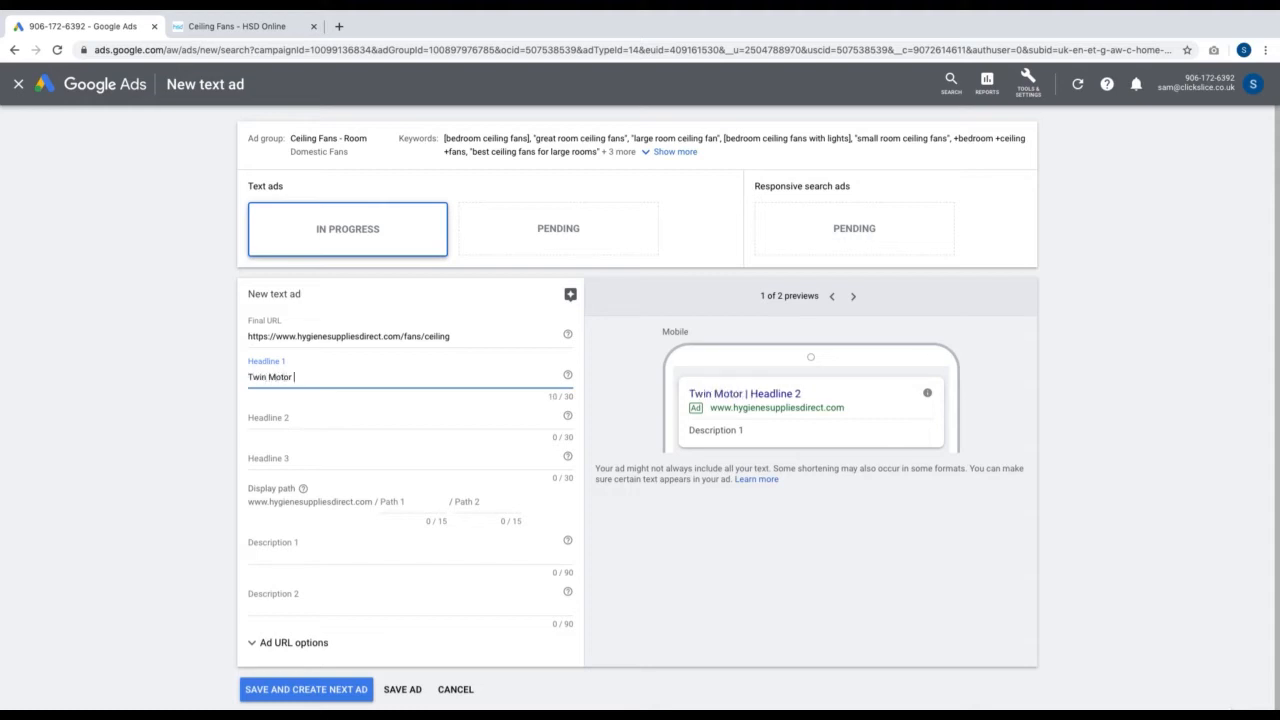
type(" High Po")
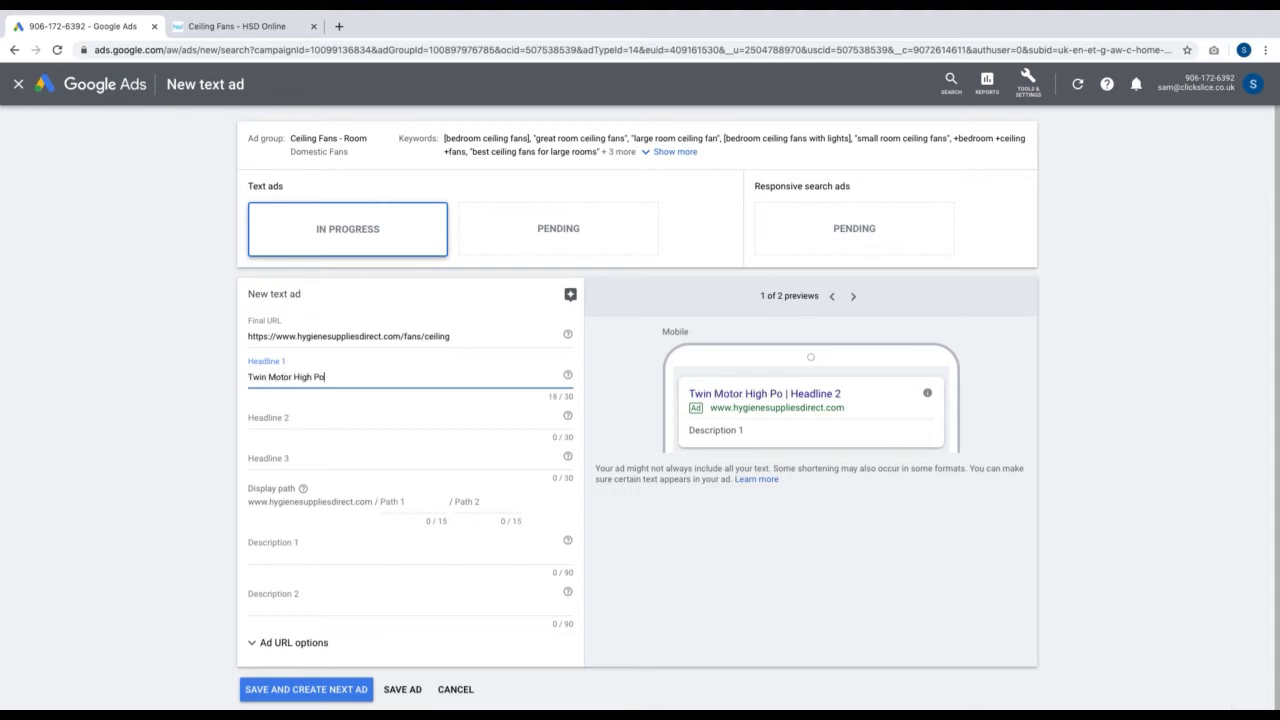
type("wered Fan")
key("ctrl+a")
key("BackSpace")
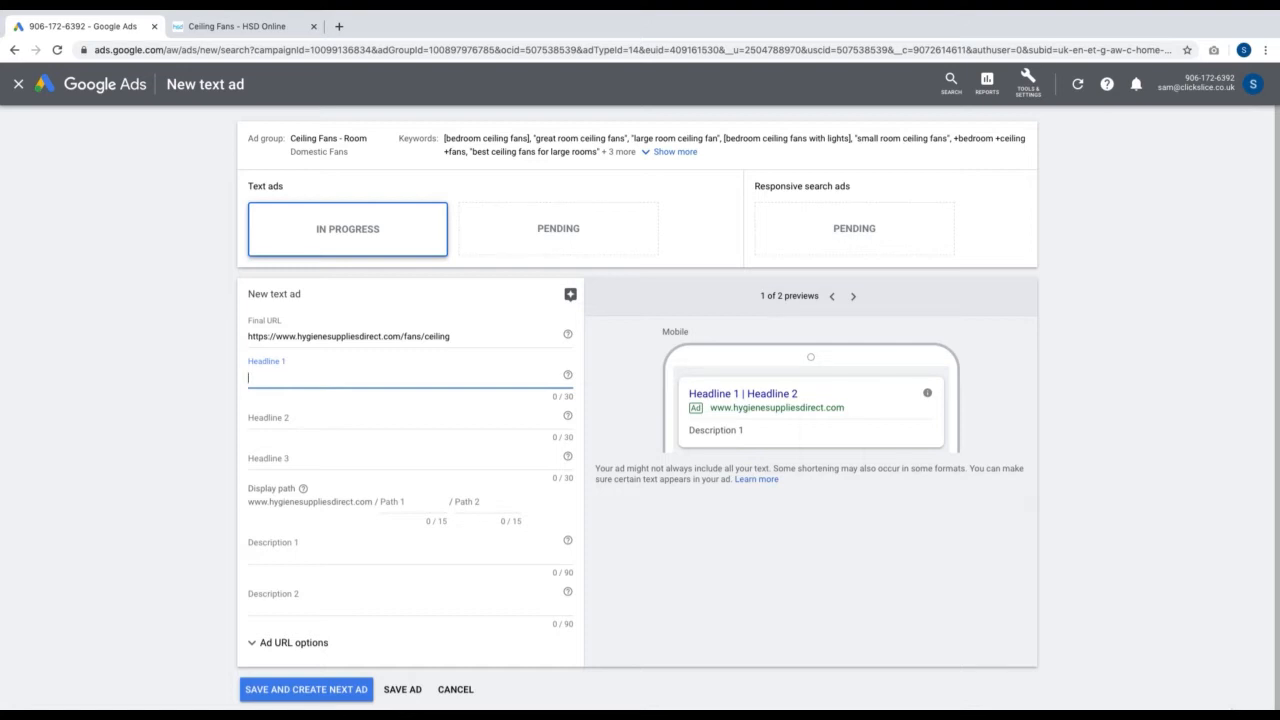
Step: Enter "Stay Cool With Our Ceiling Fan" as Headline 1 of the text ad
type("Sta")
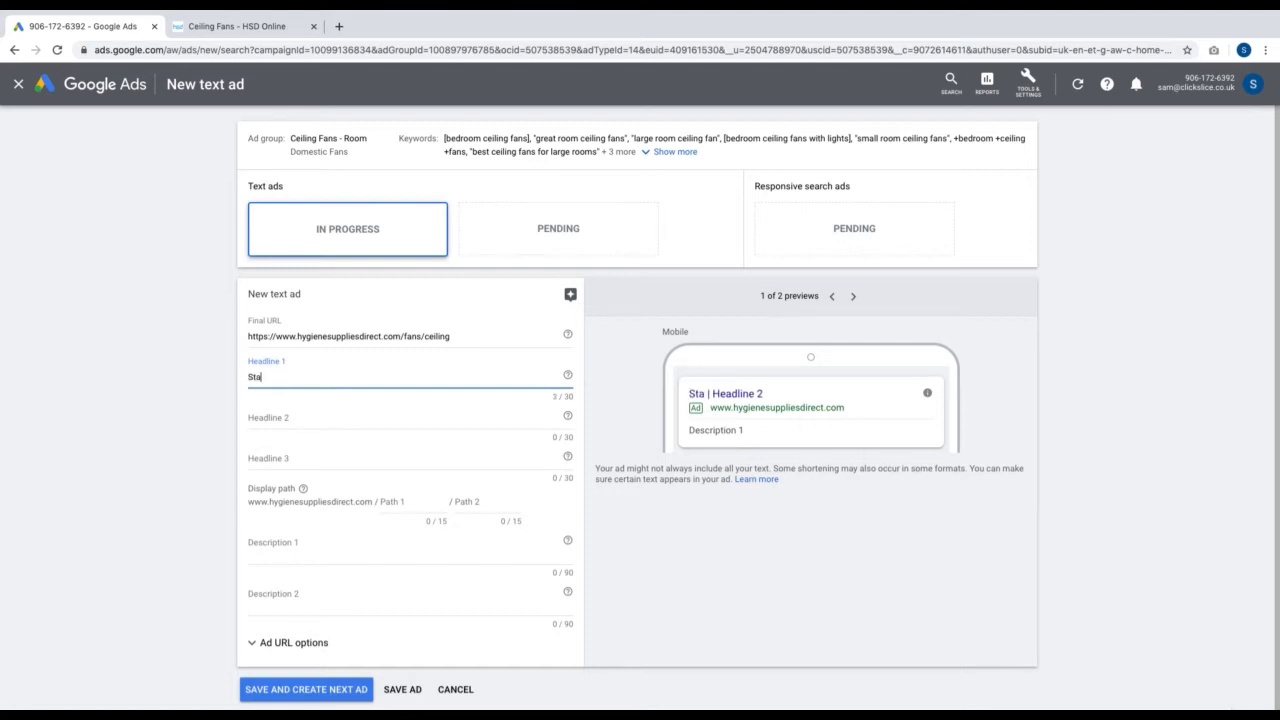
type("y Cool Wi")
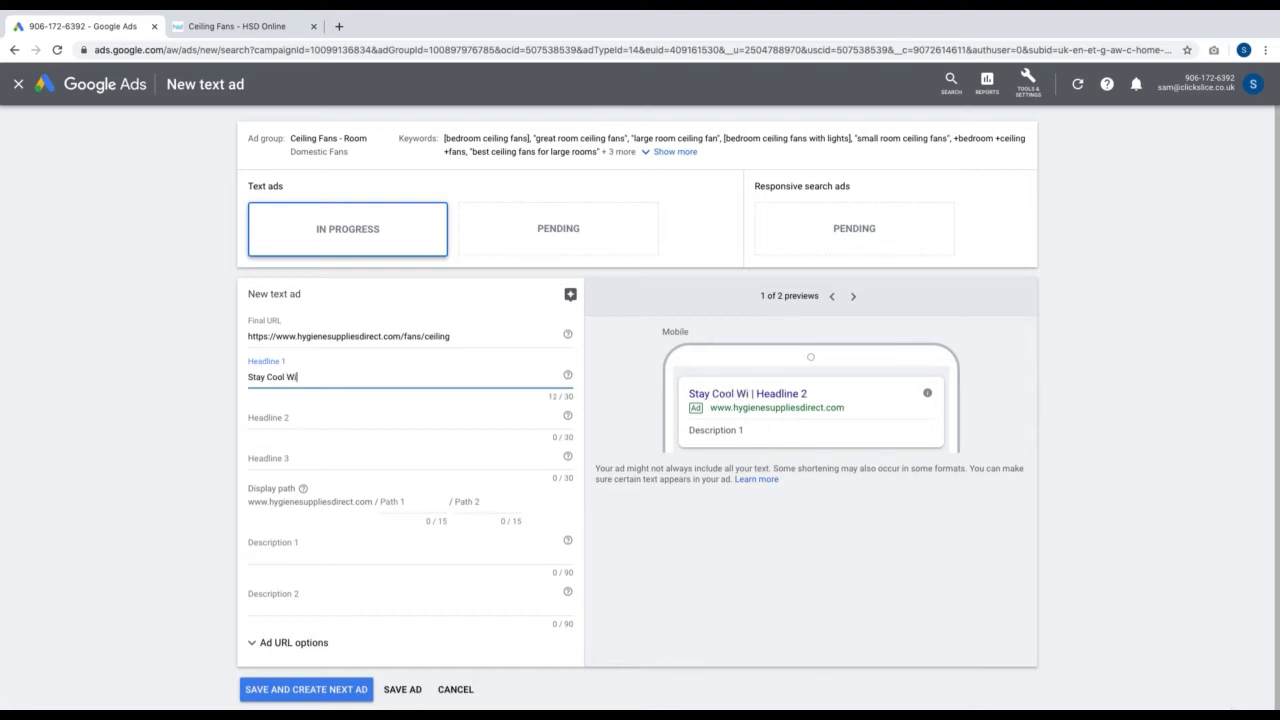
type("th Our Ceilng Fans")
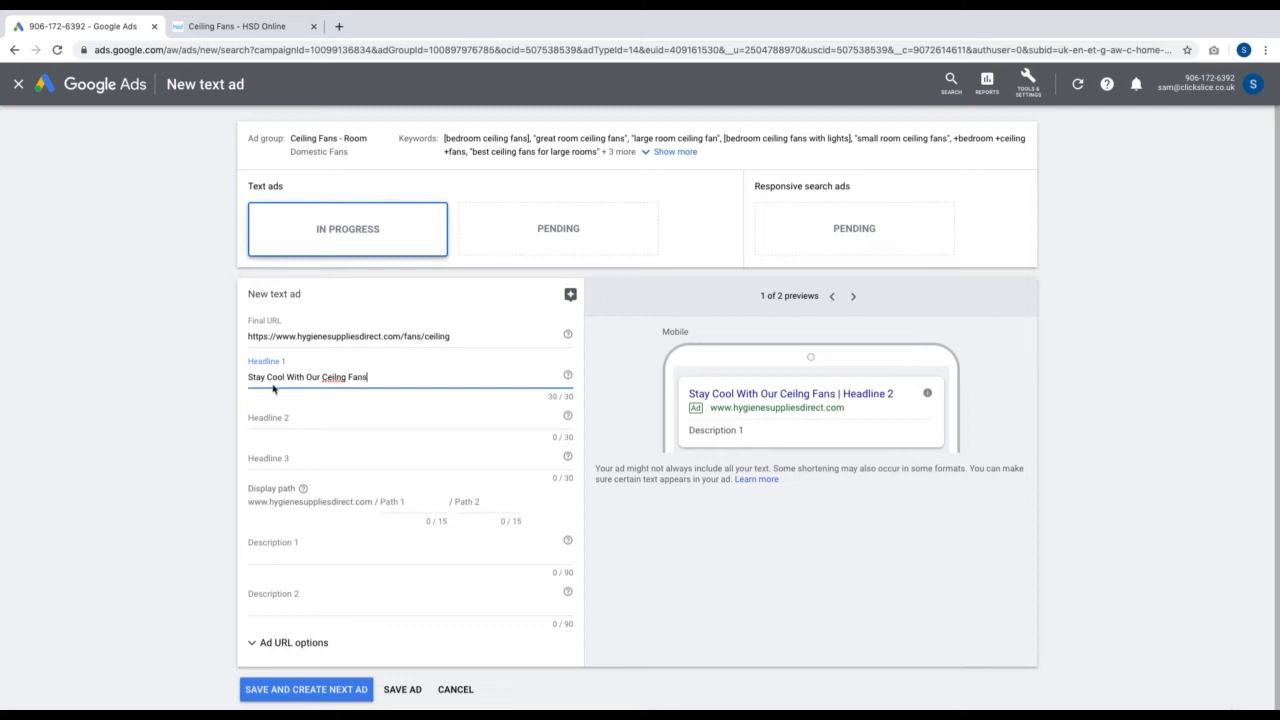
right_click(332, 378)
key("Escape")
type("Ceiling")
key("BackSpace")
Step: Enter "Suitable For All Large Rooms" as Headline 2 of the text ad
left_click(370, 418)
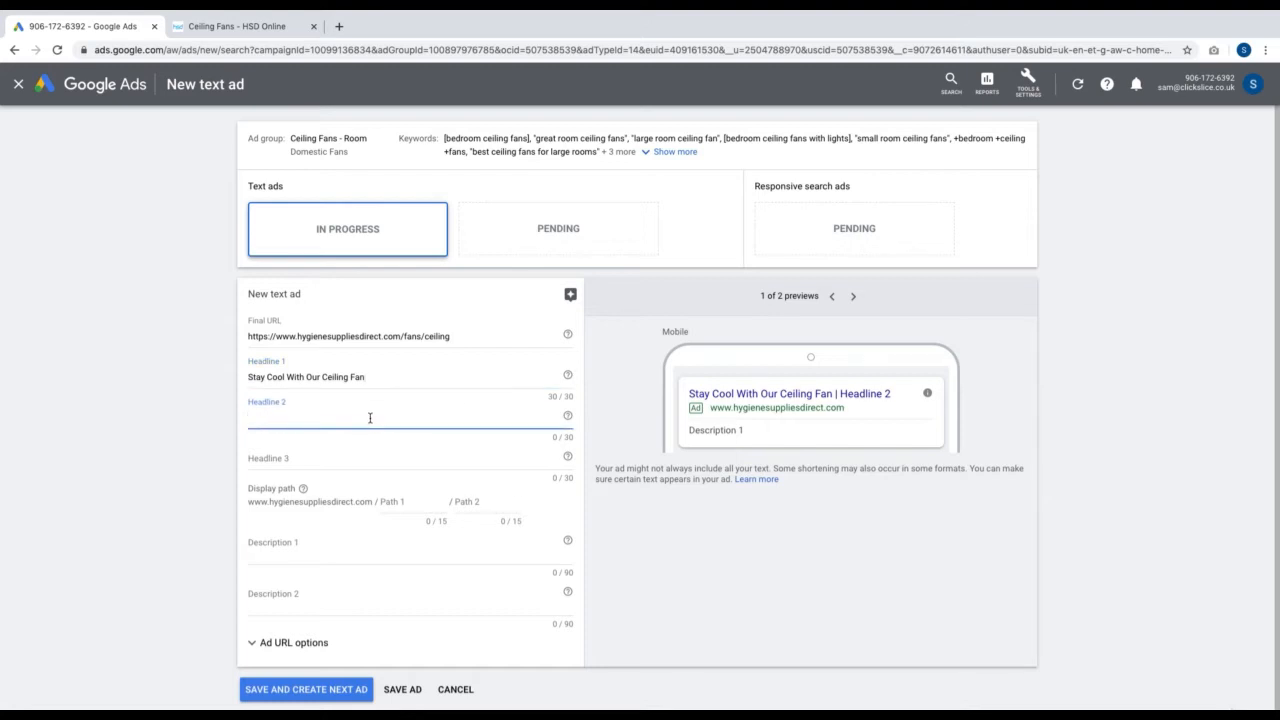
type("Suitable For All")
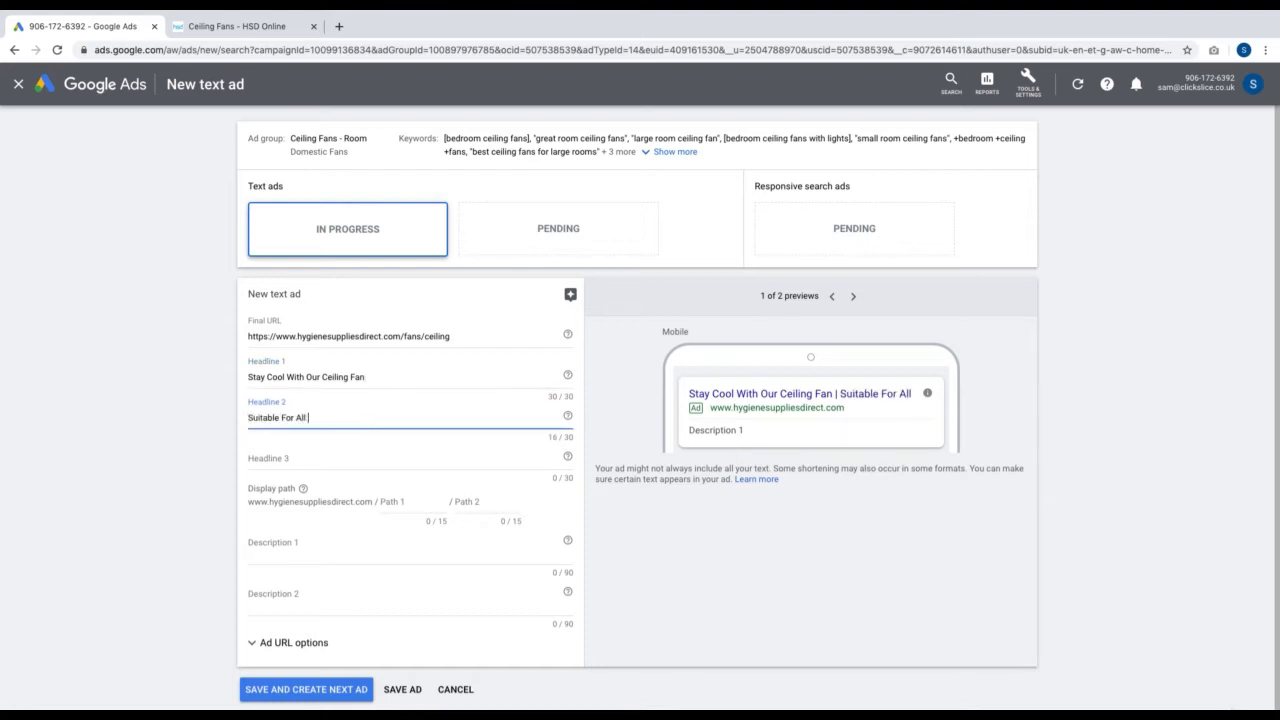
type(" Large Rooms")
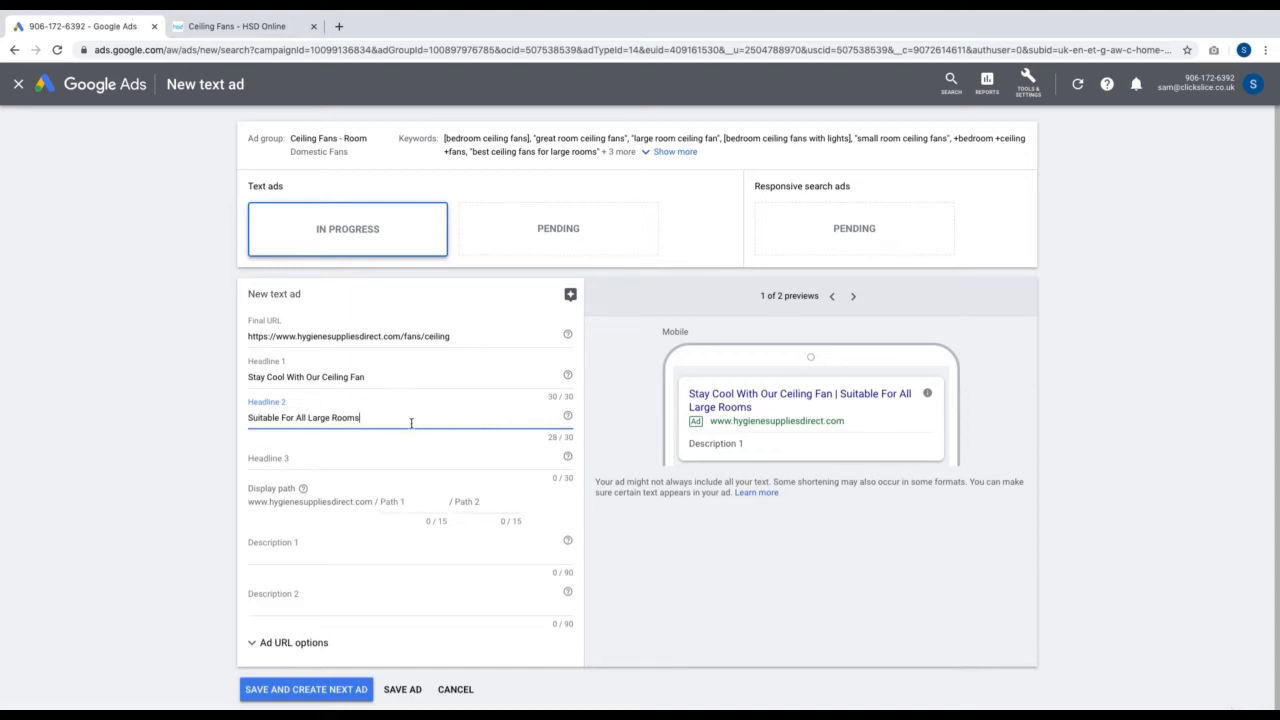
left_click(341, 376)
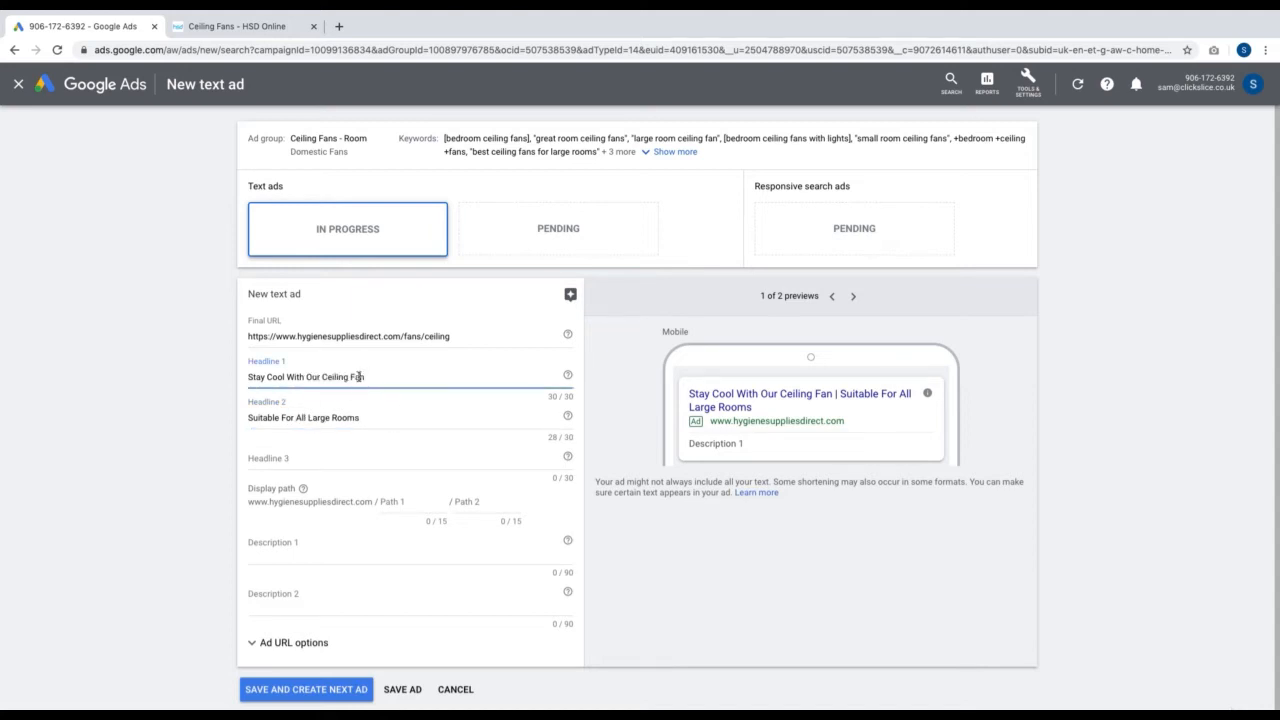
Step: Enter "Next Day Delivery Available" as Headline 3 of the text ad
left_click(372, 461)
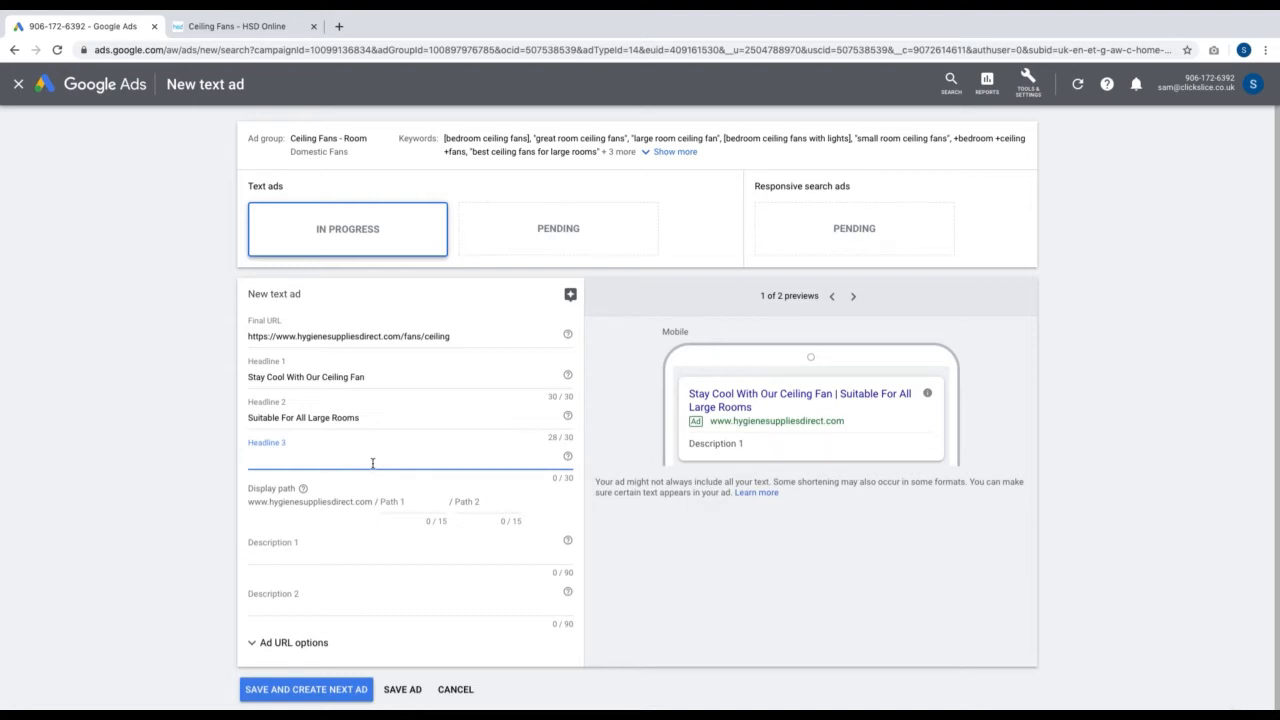
type("Next Day Deliver")
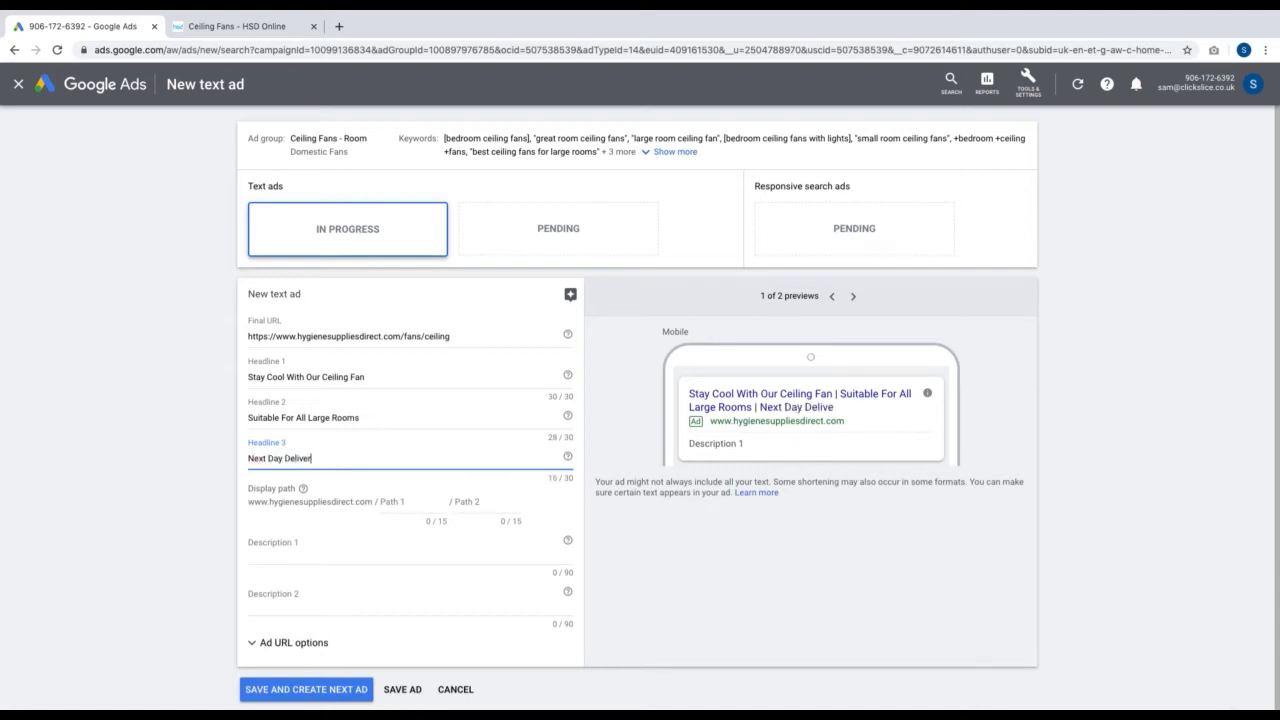
type("y Available")
Step: Consult the Ceiling Fans - Room keywords in the Excel Keyword Research Template and set the ad's display path to ceiling-fan/large-rooms
key("ctrl+Left")
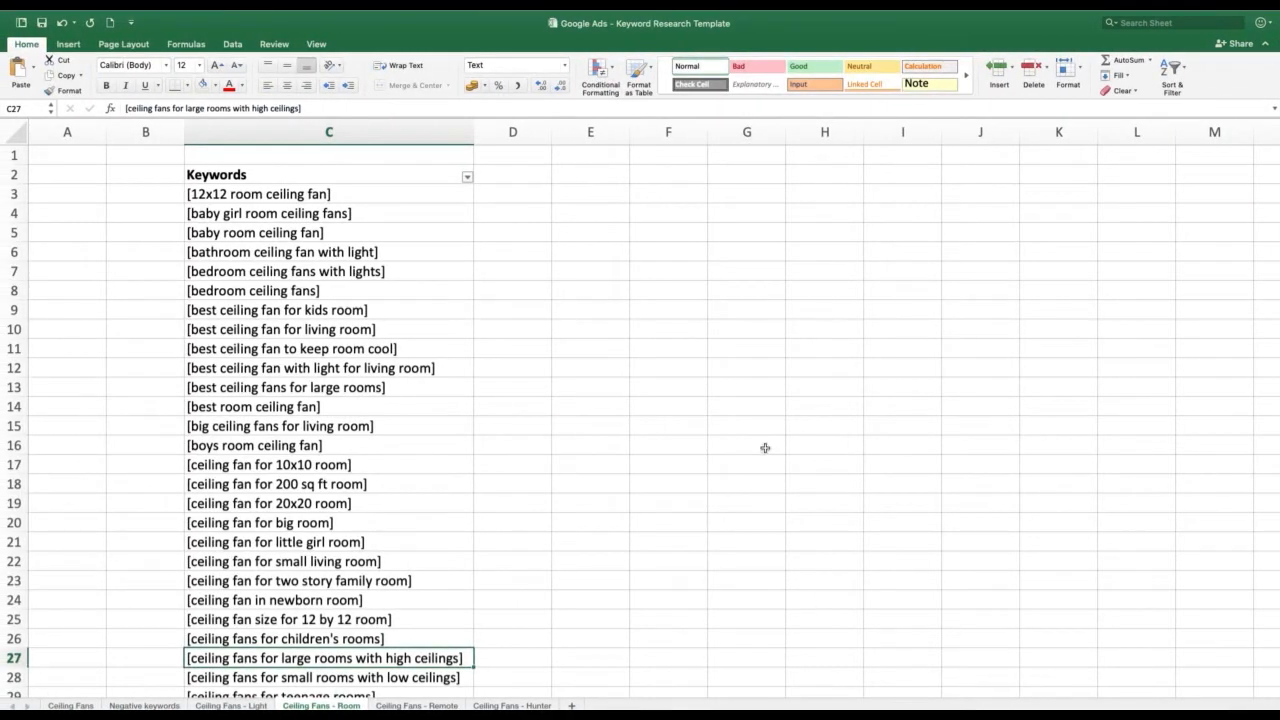
left_click(258, 332)
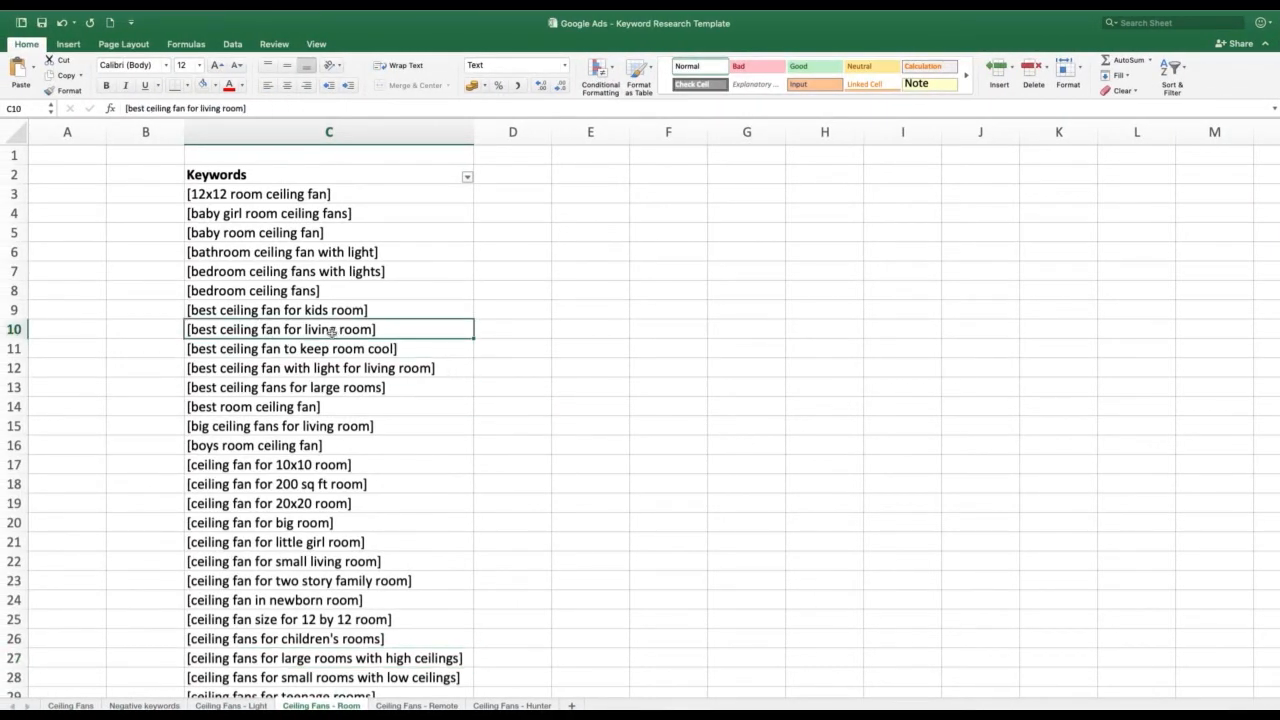
left_click(313, 658)
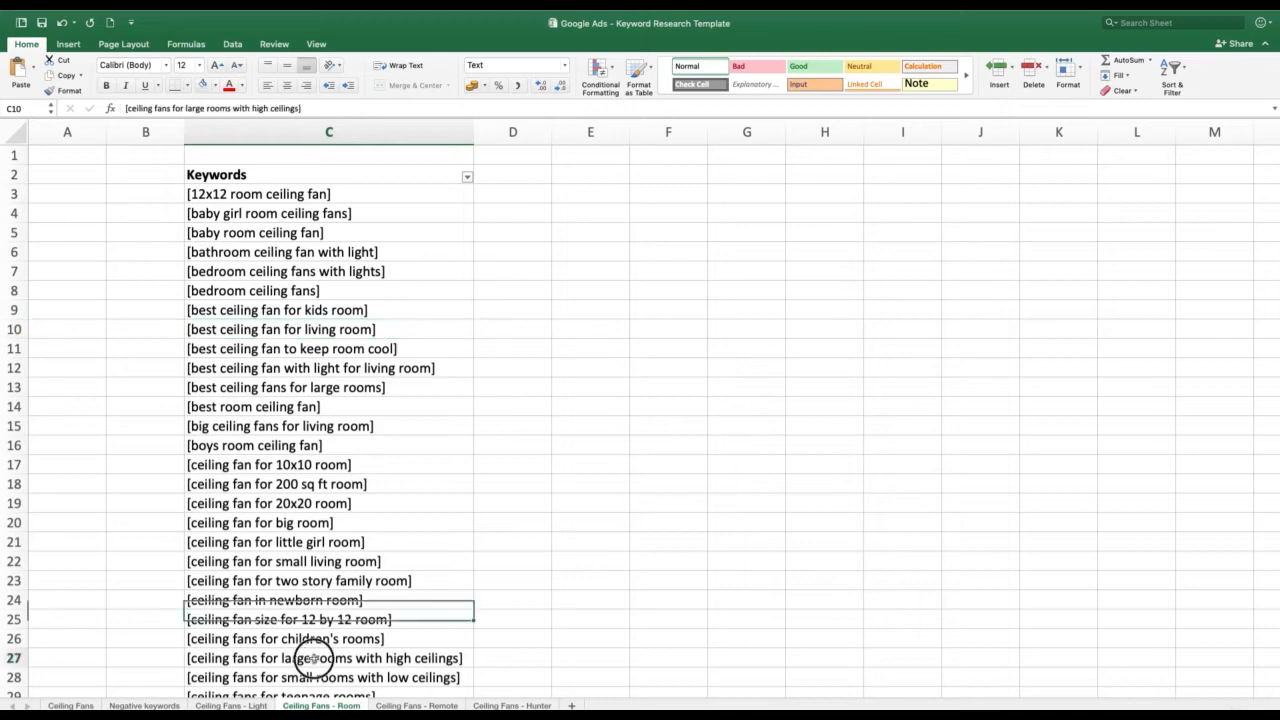
key("ctrl+Right")
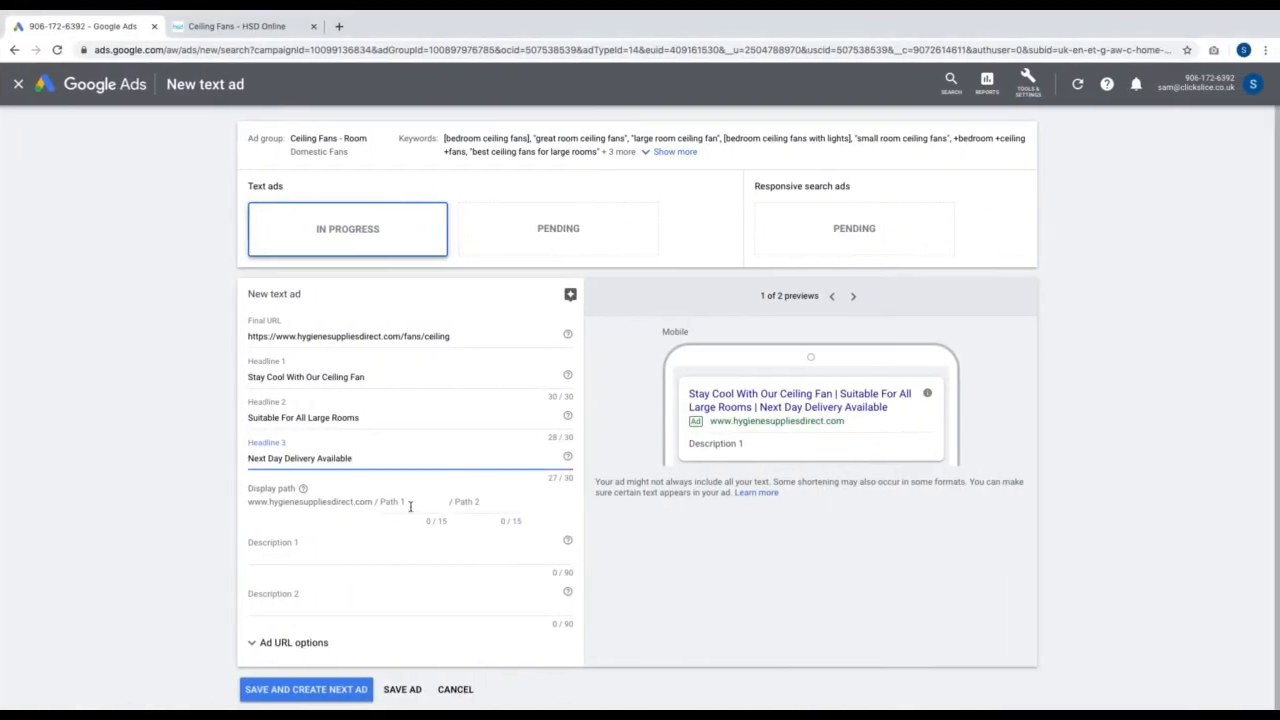
left_click(409, 504)
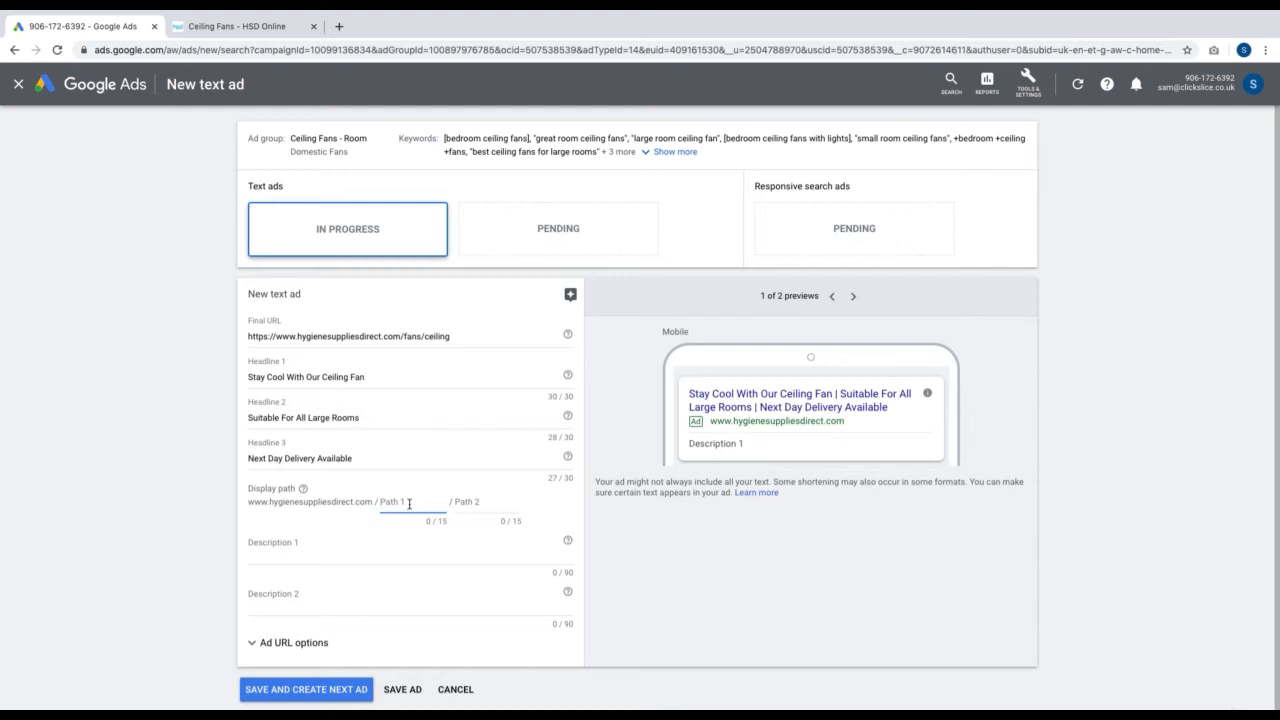
type("ceilin")
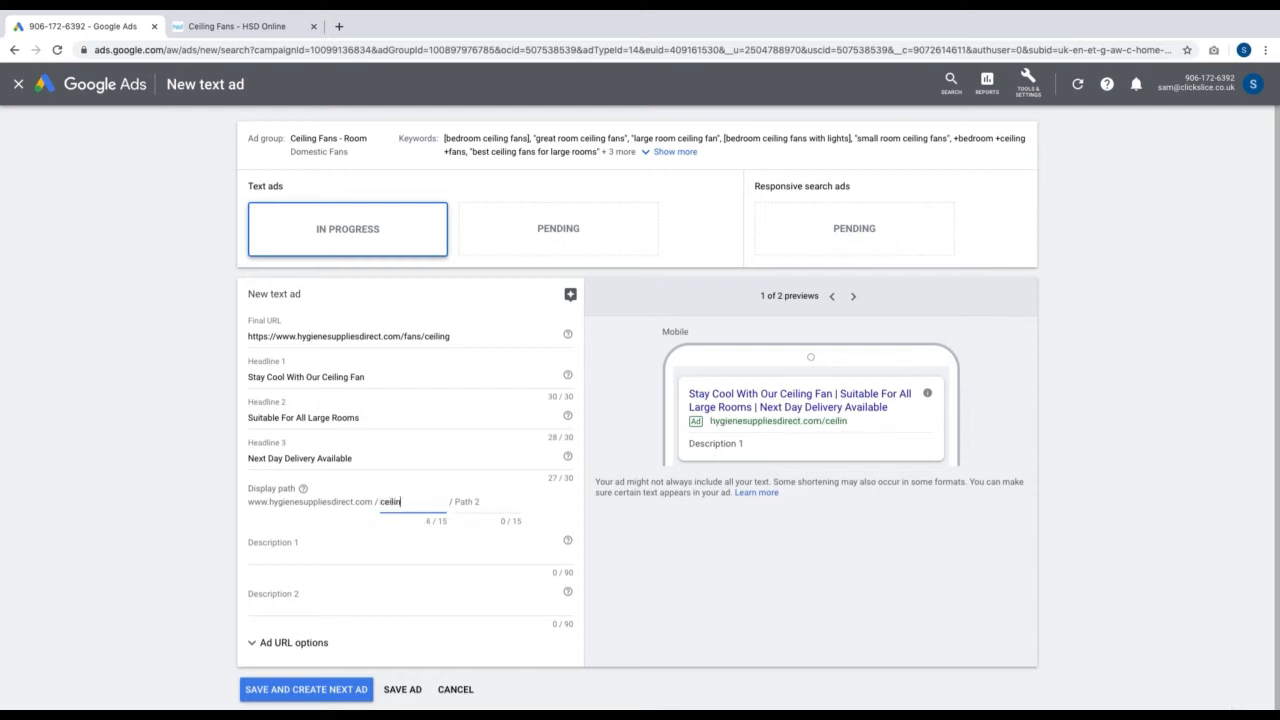
type("ling-fan")
key("Tab")
type("large-rooms")
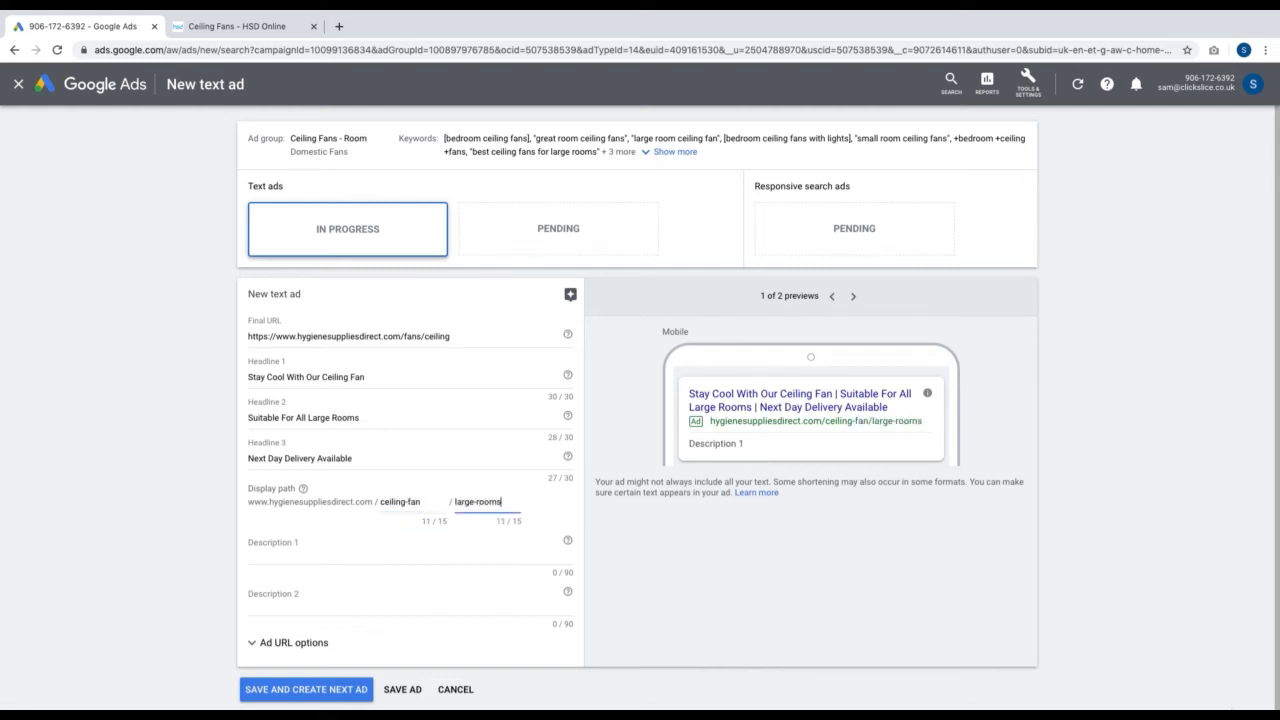
left_click(781, 563)
Step: Enter "Get A Reliable Ceiling Fan And Stay Cool This Summer. Free Delivery On Orders Over £40." as Description 1
left_click(392, 550)
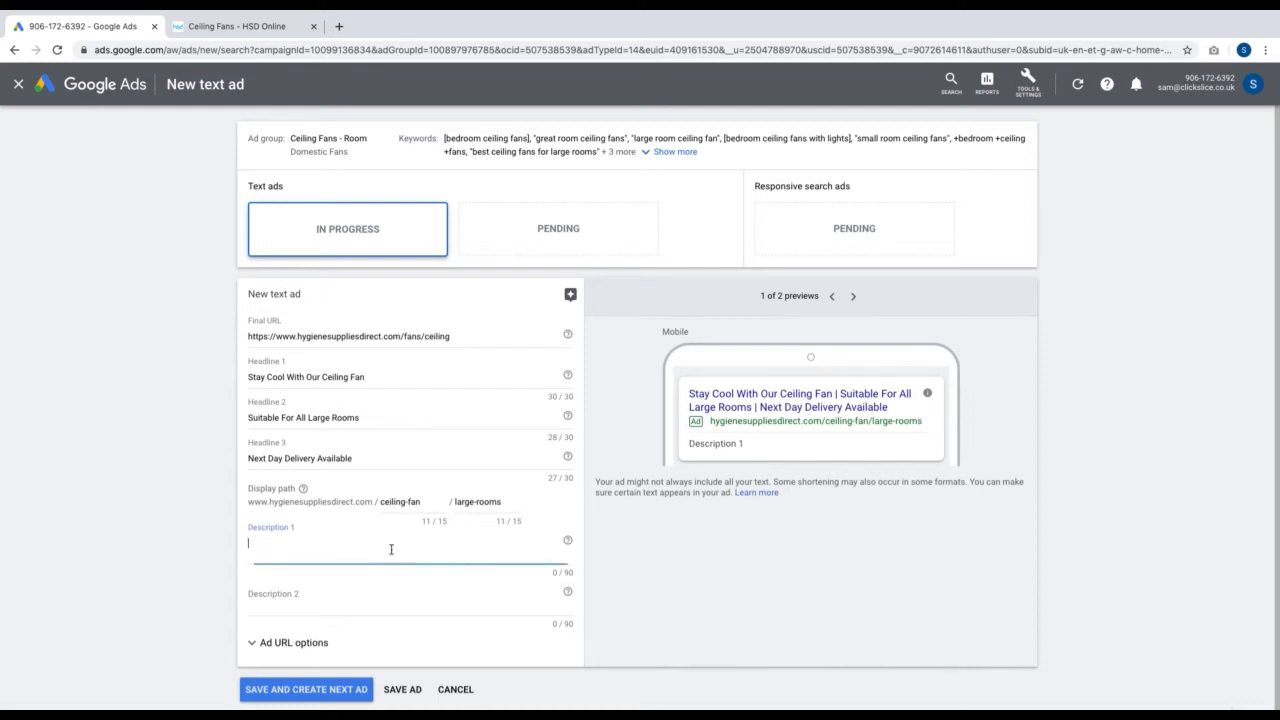
left_click(368, 616)
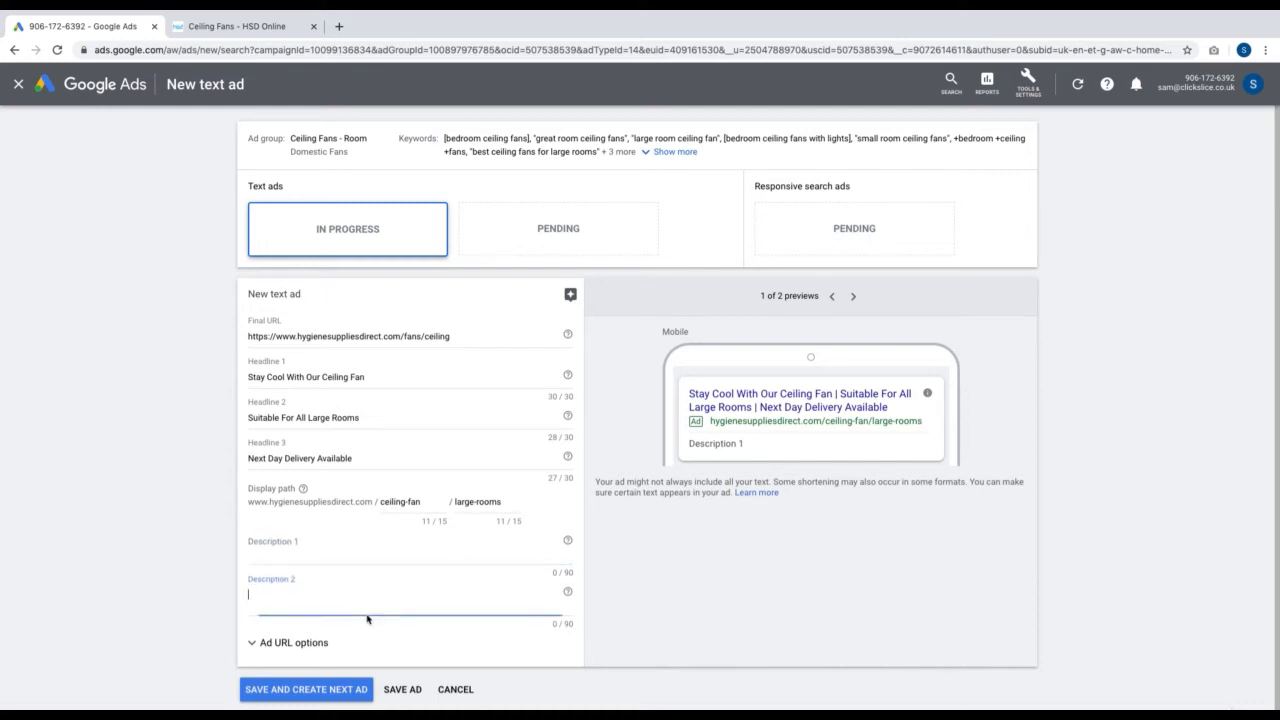
left_click(365, 558)
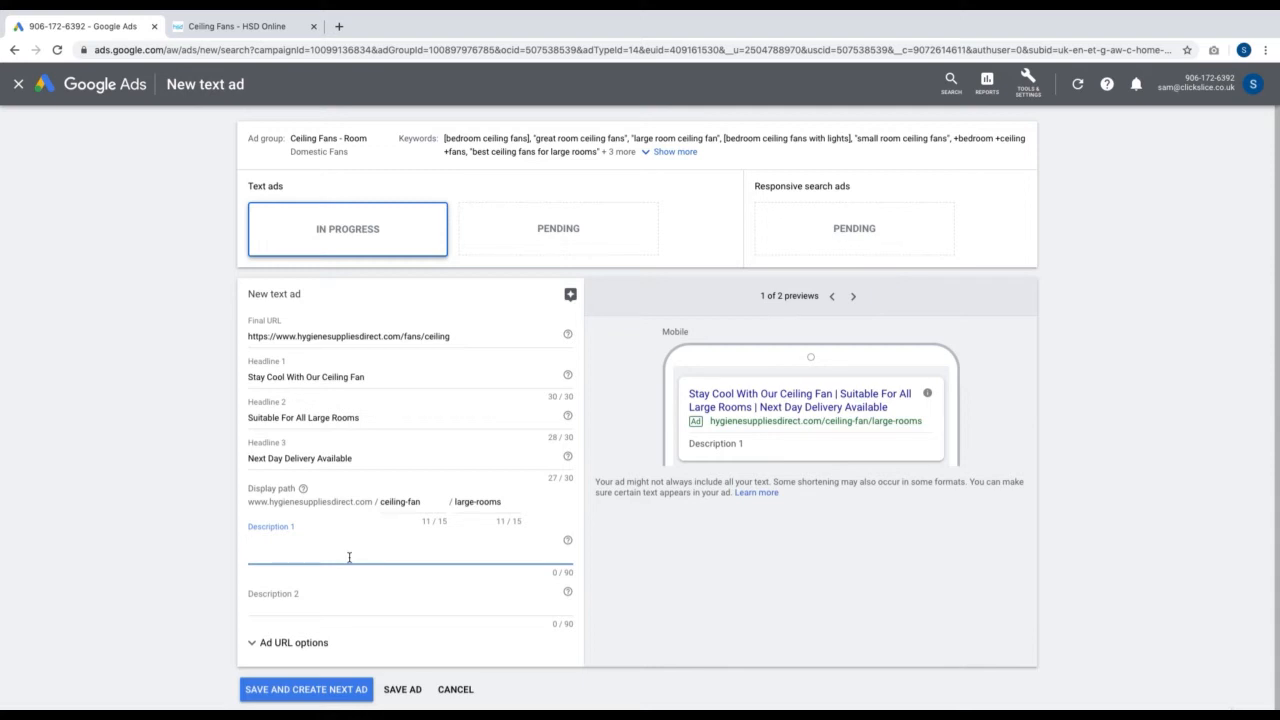
type("et a")
type(" Reliable")
type(" Ceiling Fan")
type(" And")
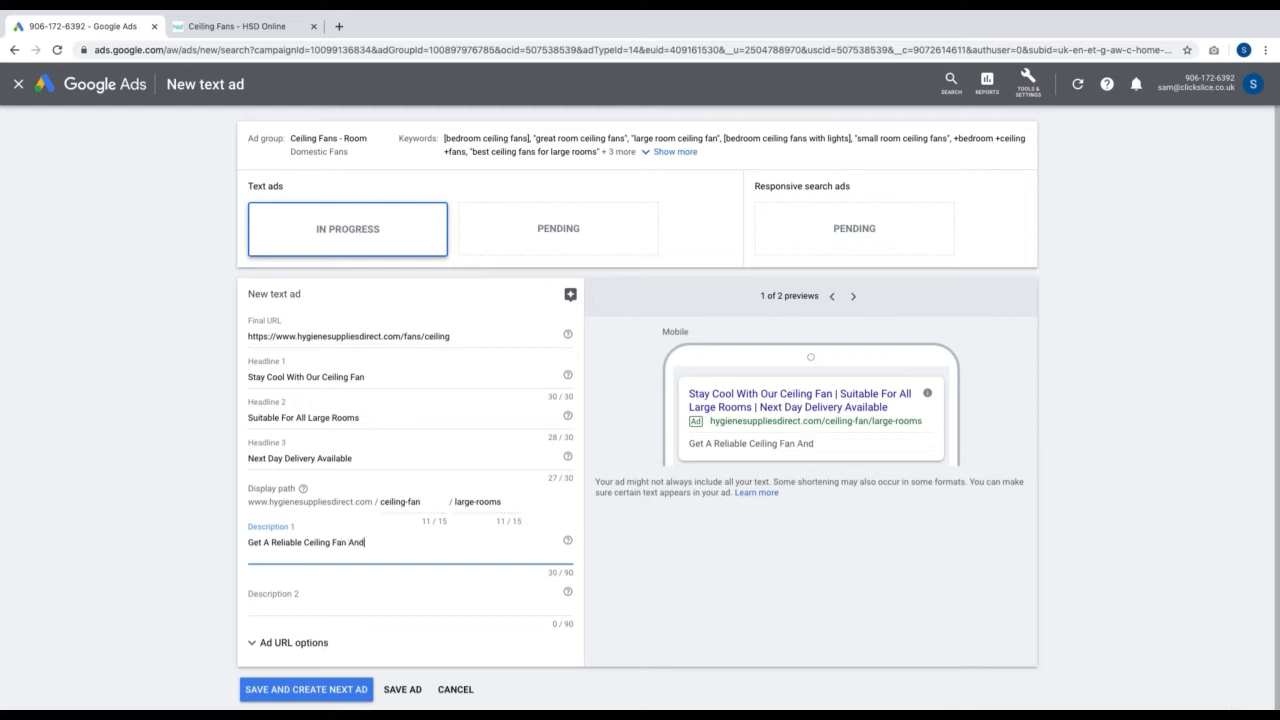
type(" Stay Cool This S")
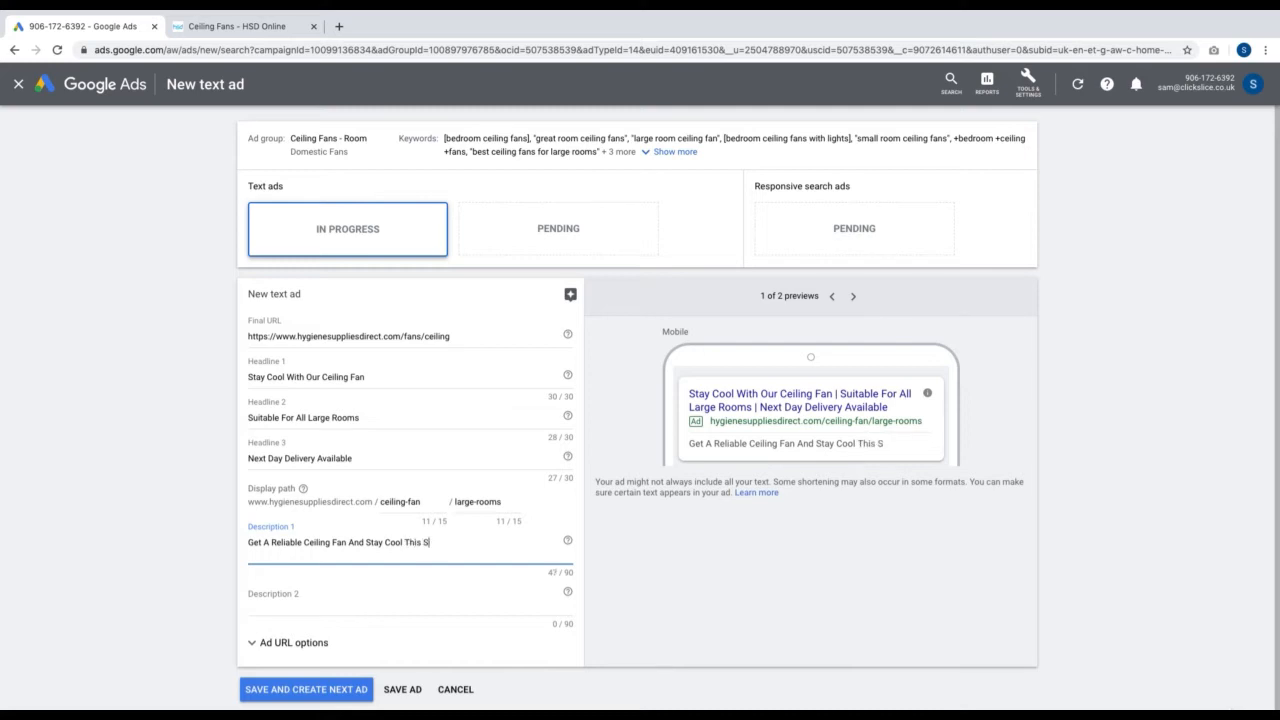
type("ummer. Free Delivery")
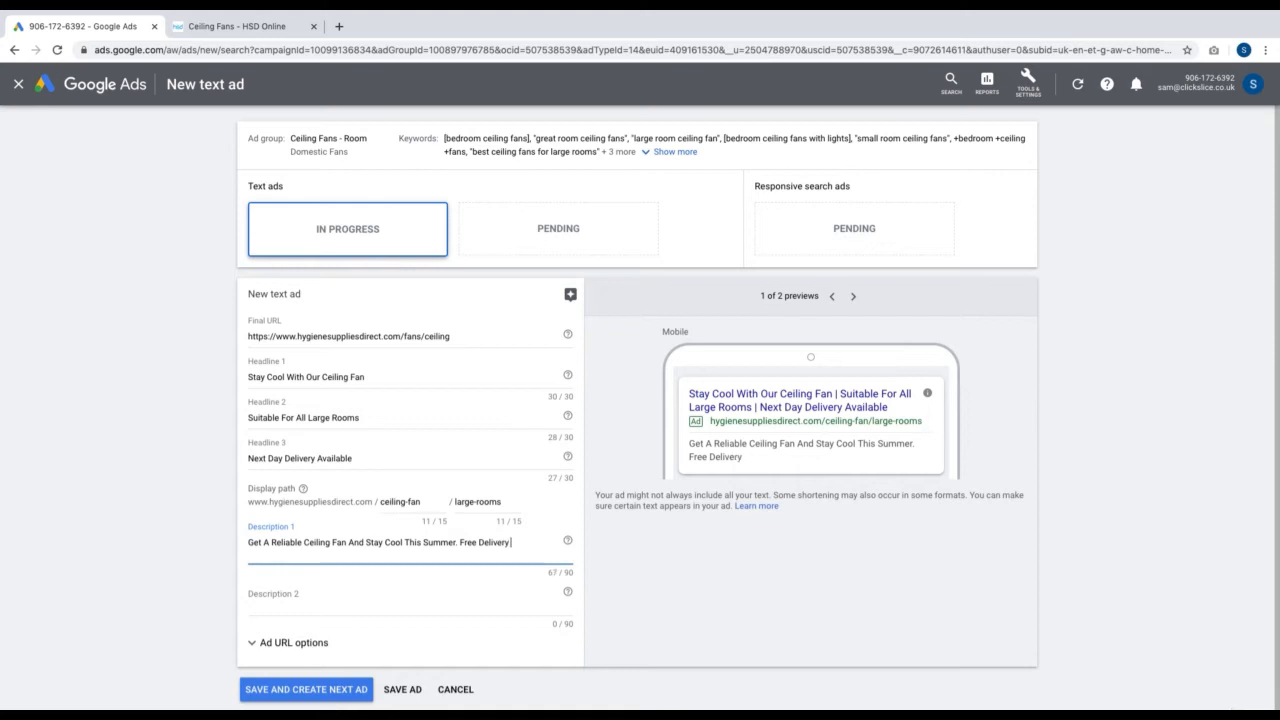
type(" On Orders Over £40.")
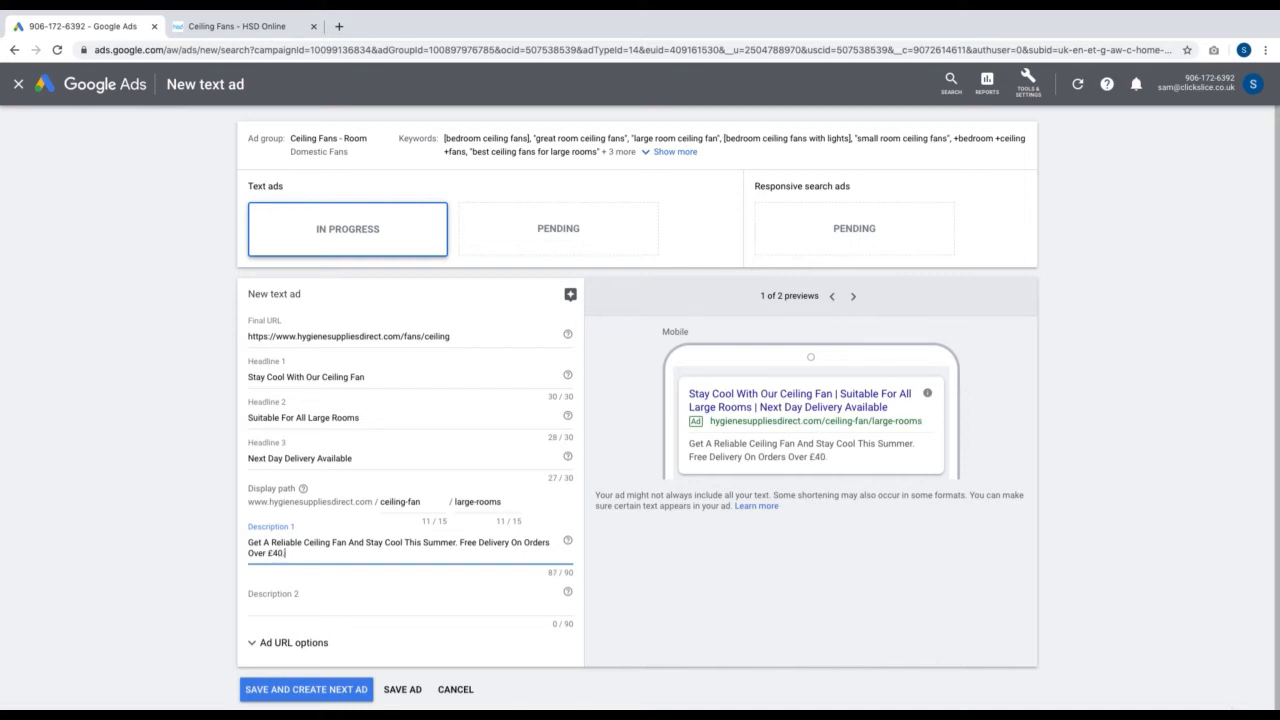
Step: Enter "Quick & Easy Checkout. Order Placed Before 2pm Arrive The Next Working Day." as Description 2
left_click(269, 605)
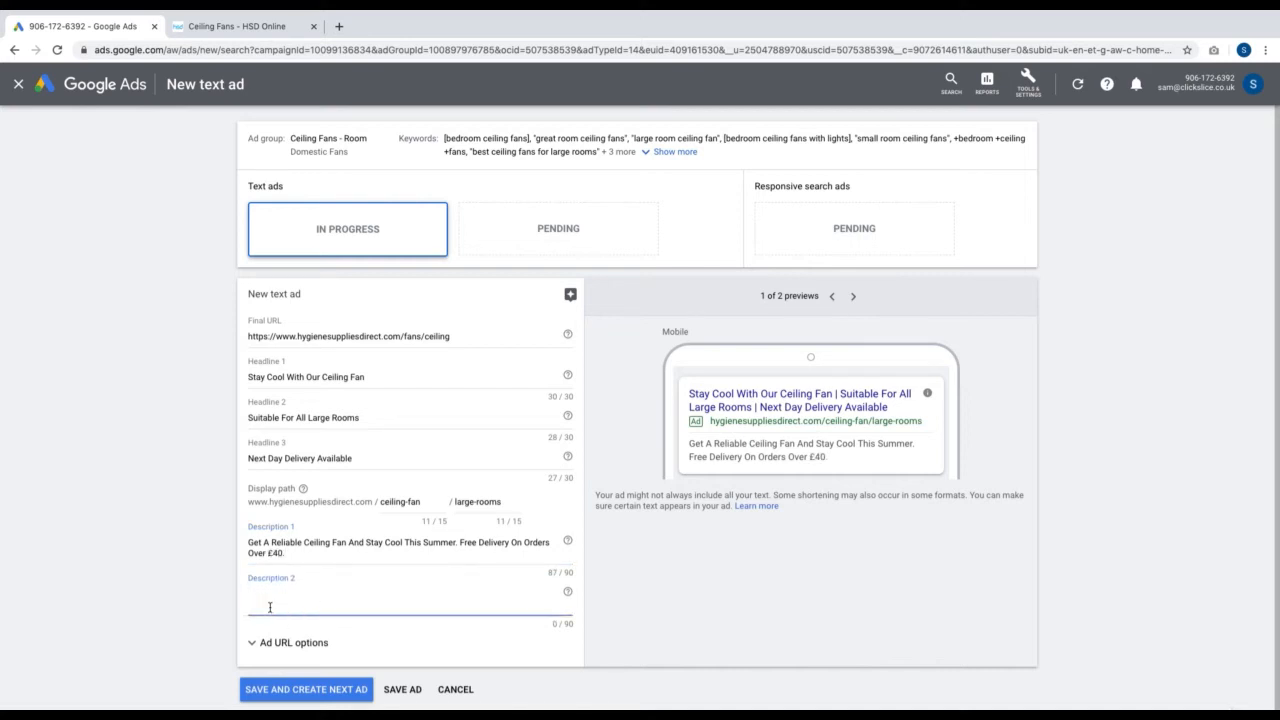
type("Quick & Easy Checkout")
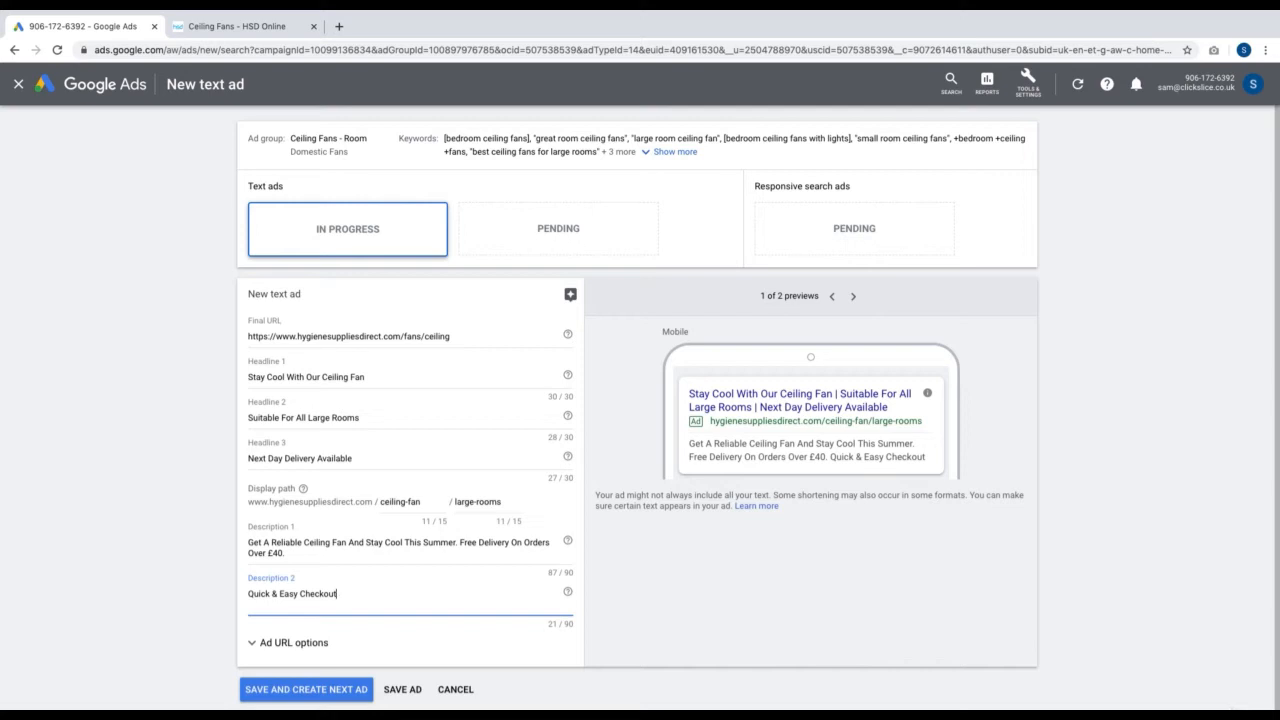
type(". Orde")
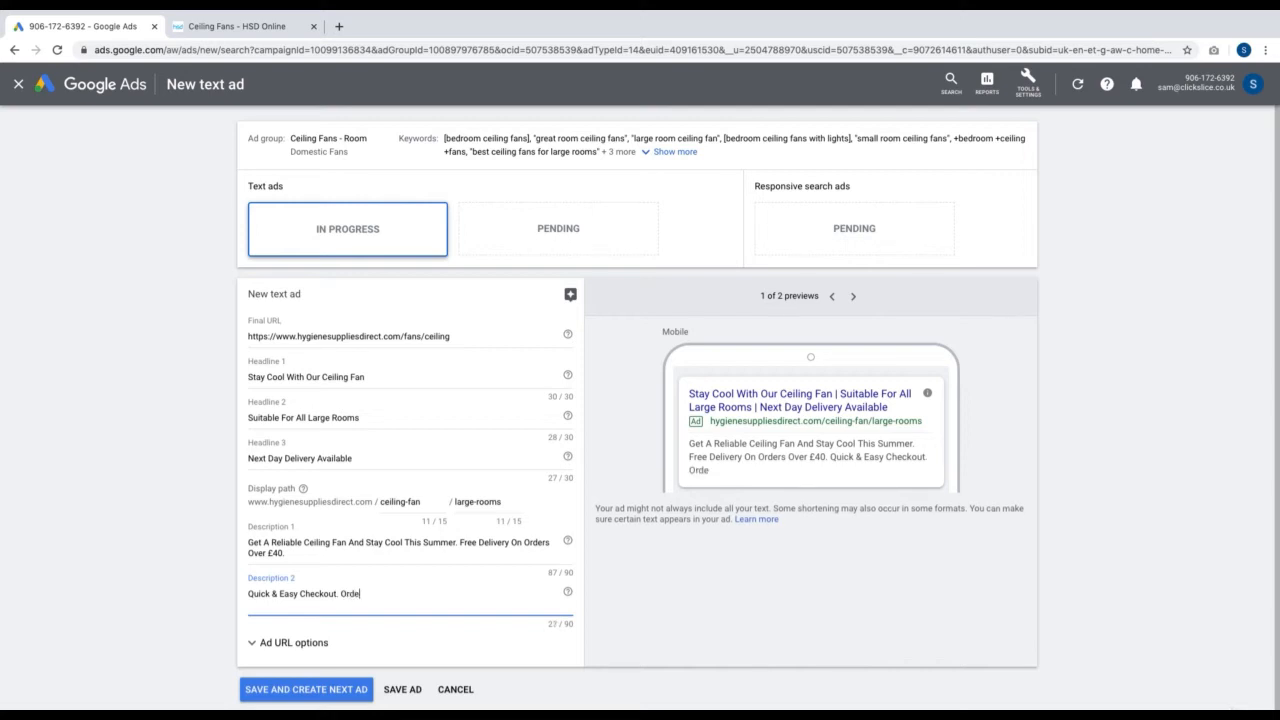
type("r Placed Before 2pm")
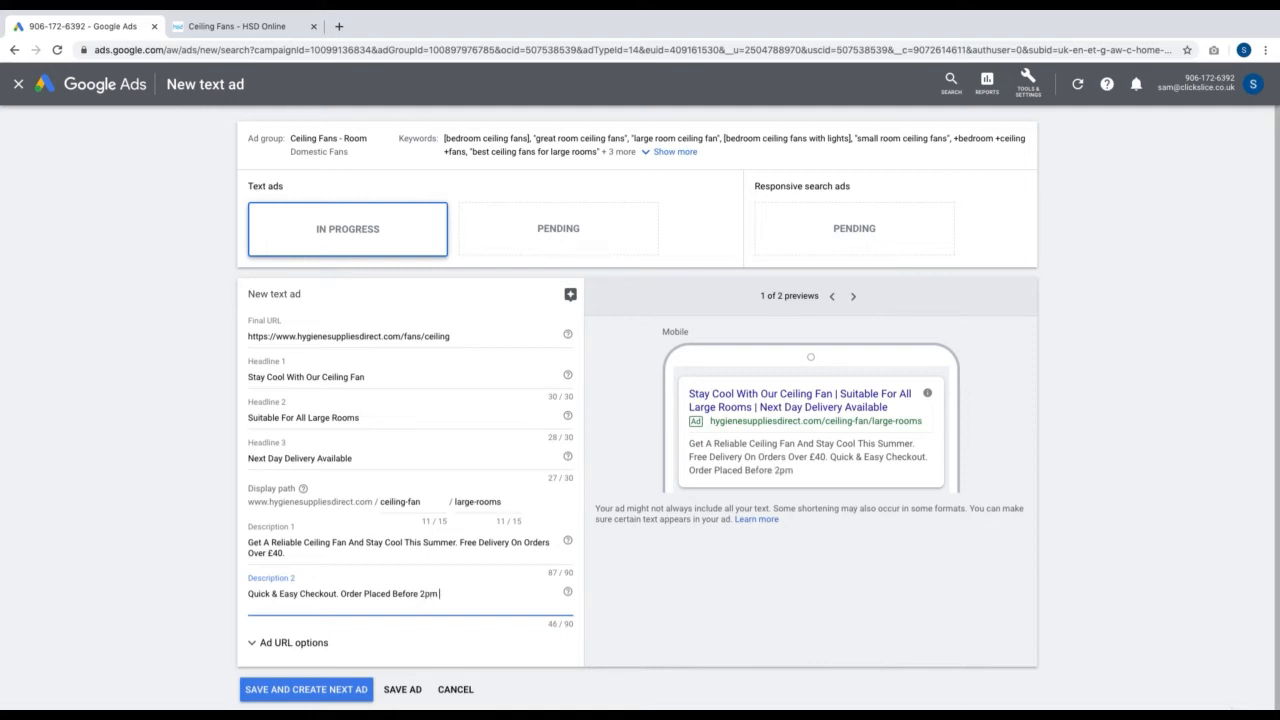
type(" Arrive The Next W")
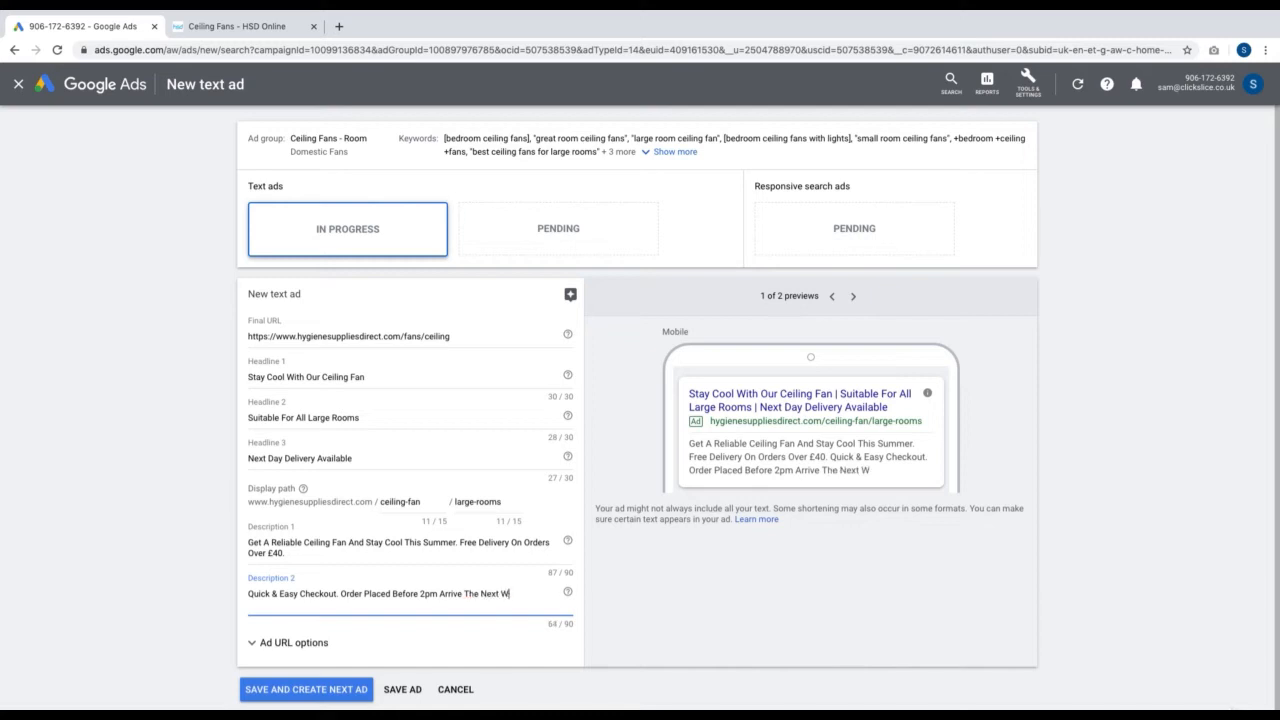
type("orking Day.")
Step: Try to extend Description 2 with filler text beyond its 90-character limit and delete the filler
type("sfdsf")
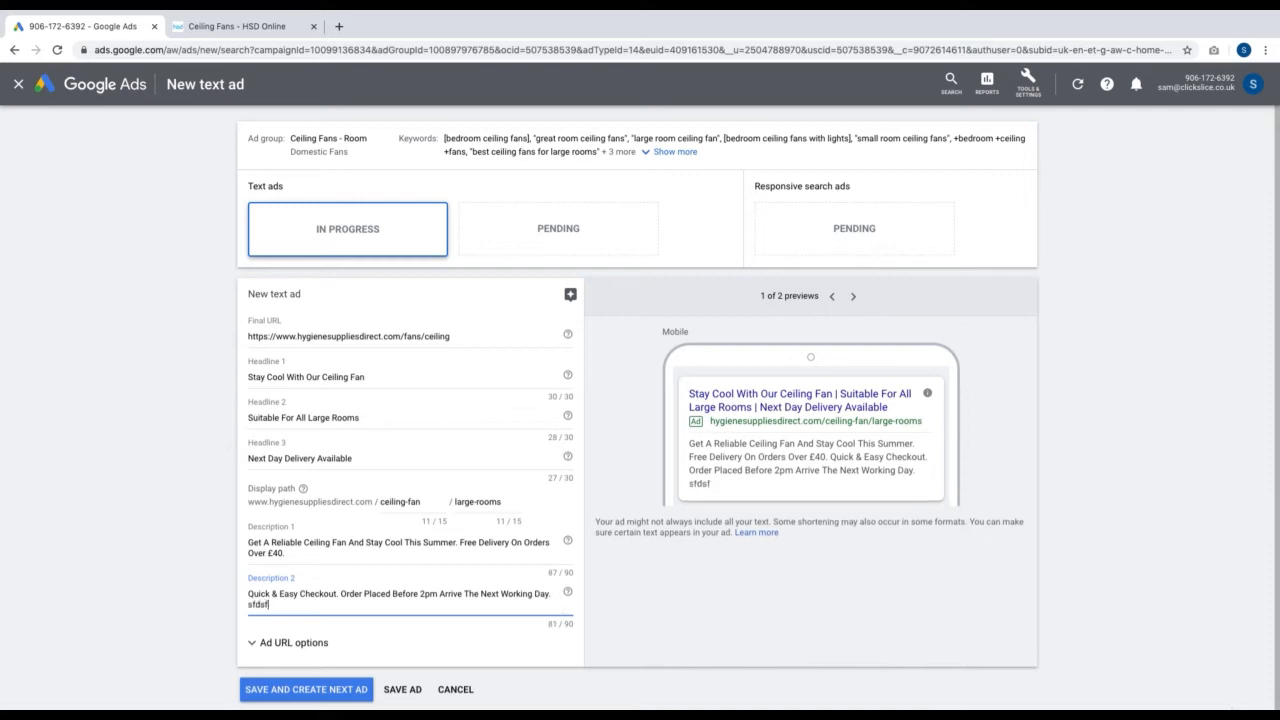
type("sfdsdsddss")
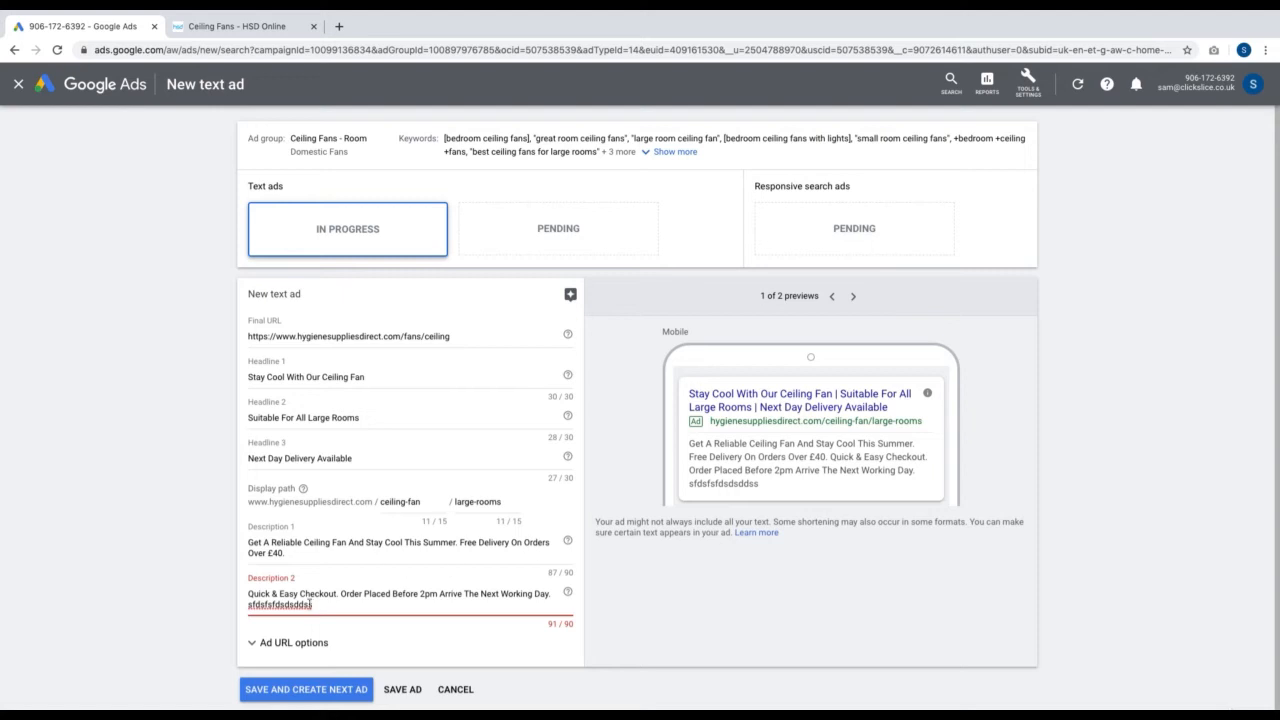
left_click_drag(318, 608, 248, 606)
key("BackSpace")
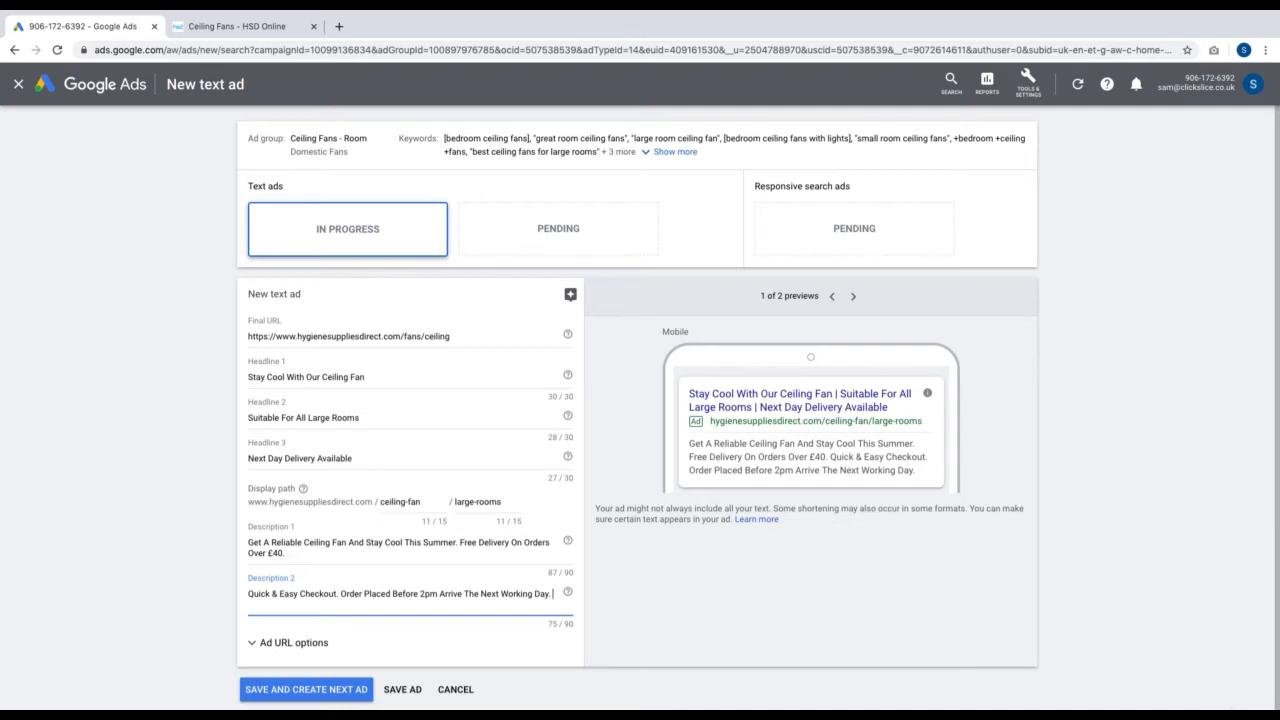
Step: Save the finished text ad and discard the follow-up ad draft to return to the ad group's ads list
left_click(270, 690)
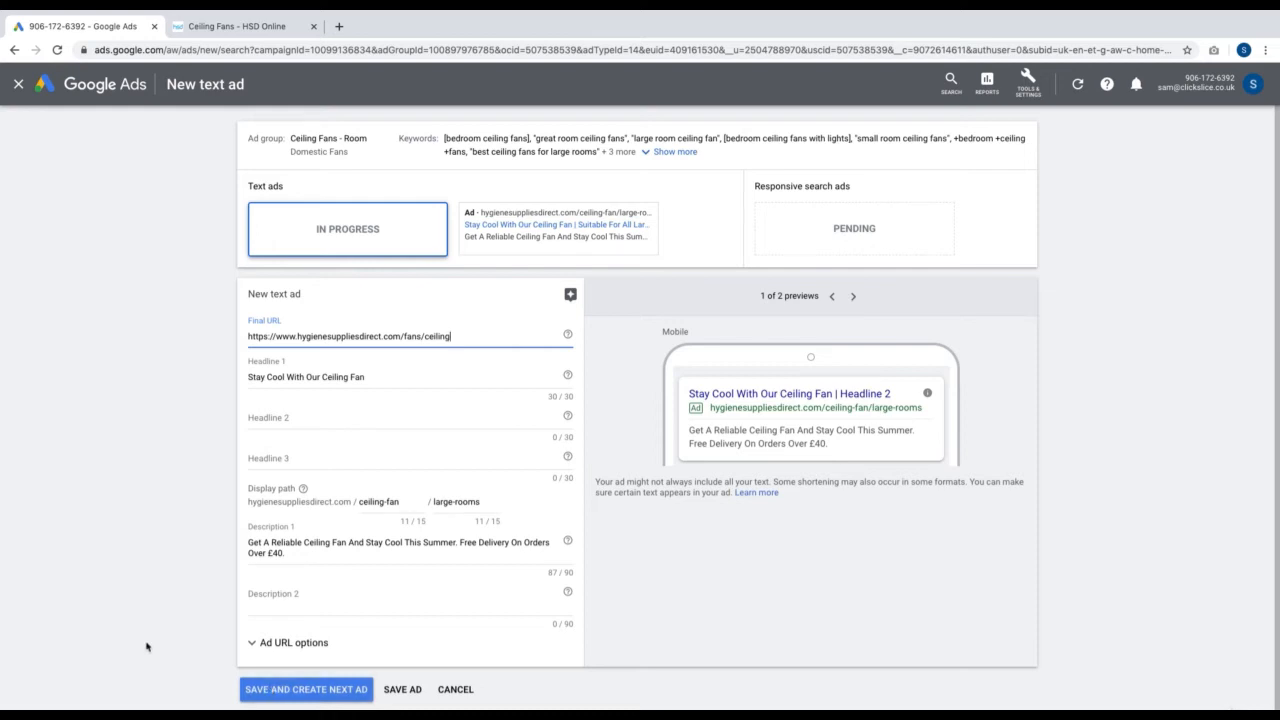
left_click(273, 422)
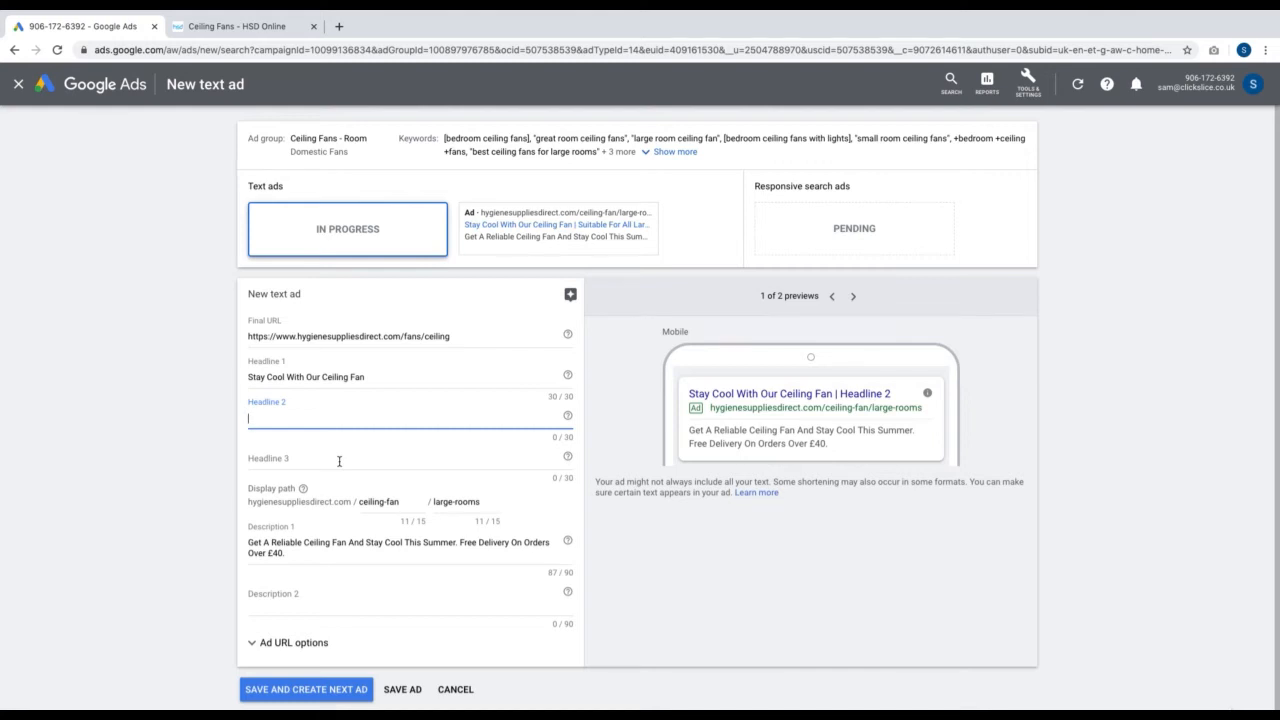
left_click(455, 689)
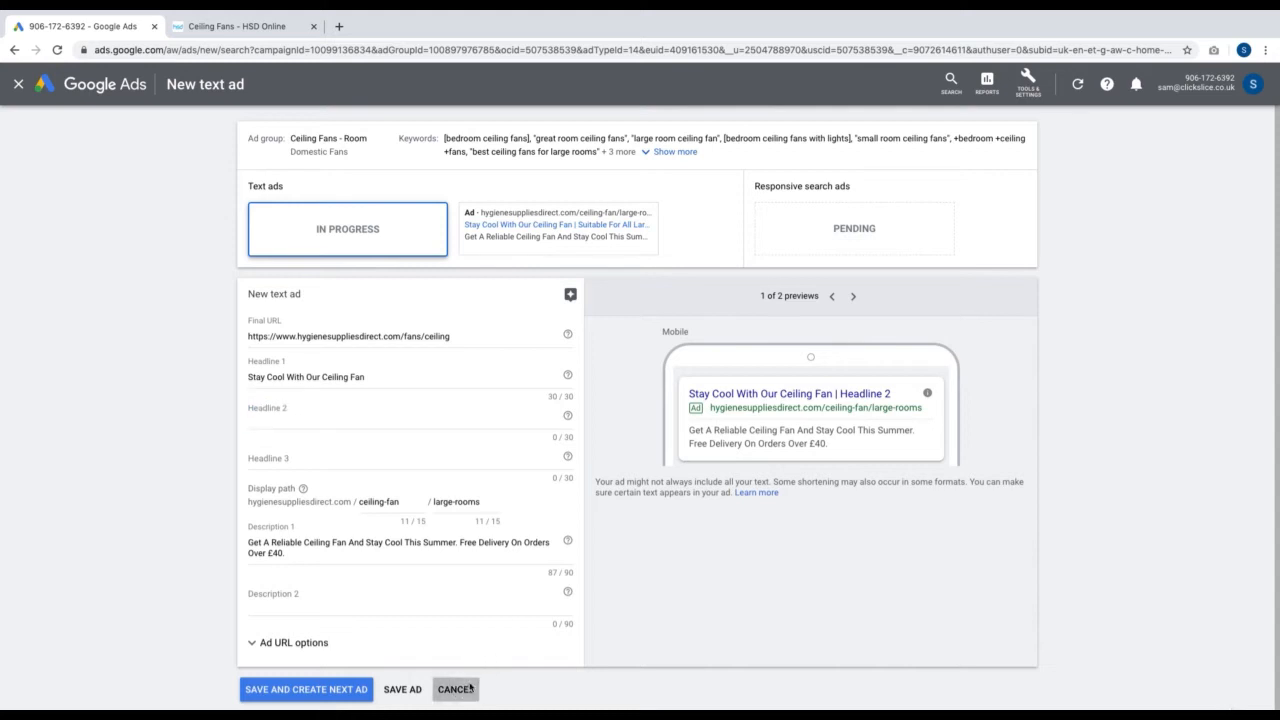
left_click(757, 440)
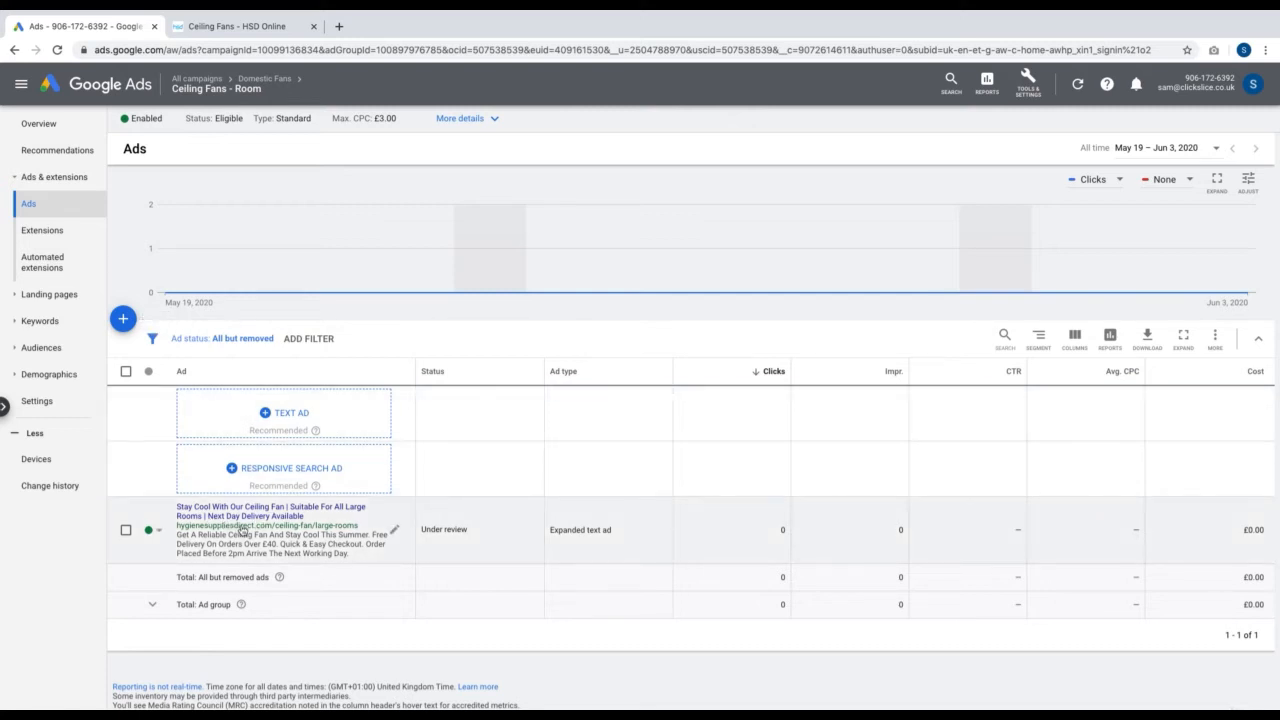
Step: Start another text ad in the ad group and set its Headline 1 to "Ceiling Fans To Cool You Down"
left_click(123, 318)
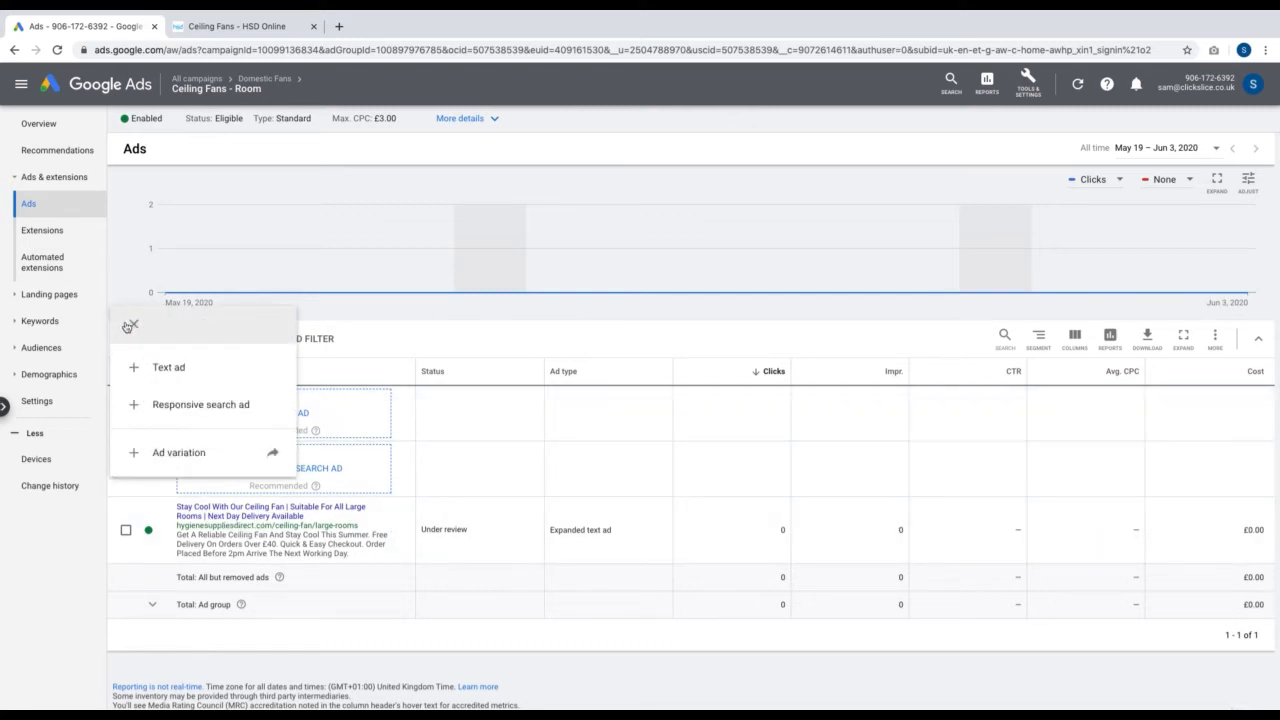
left_click(212, 370)
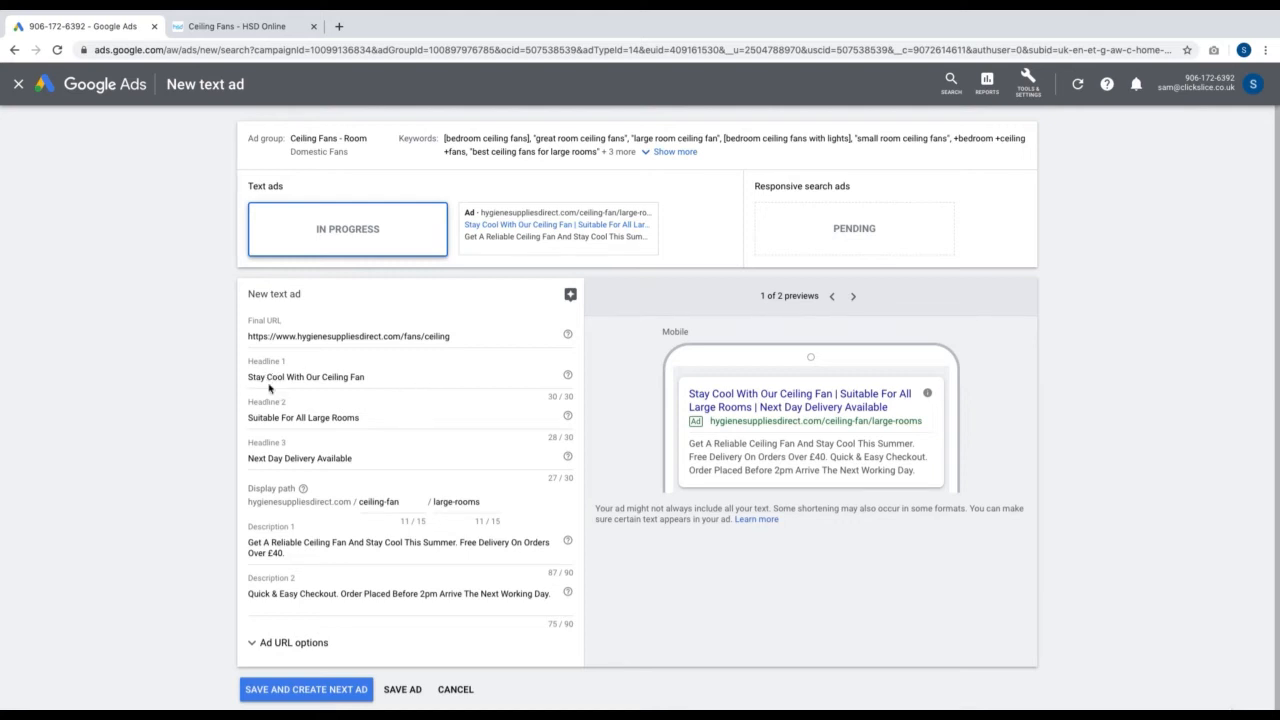
triple_click(372, 379)
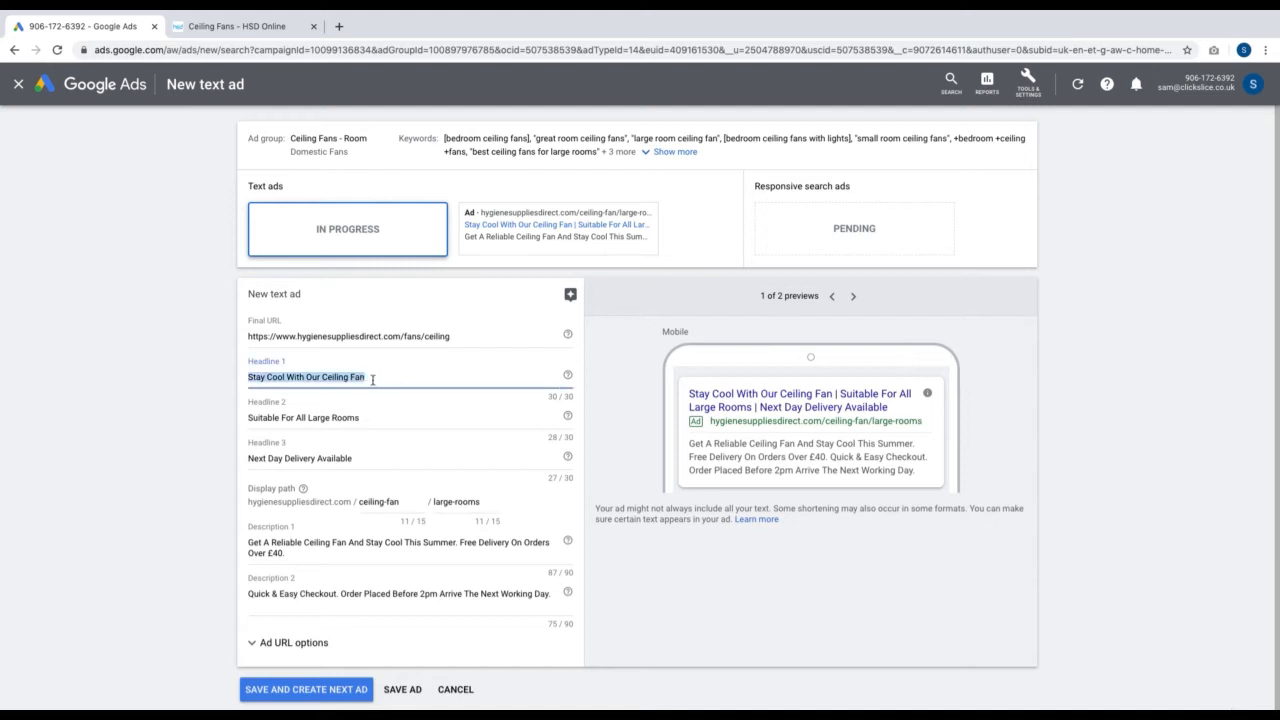
key("BackSpace")
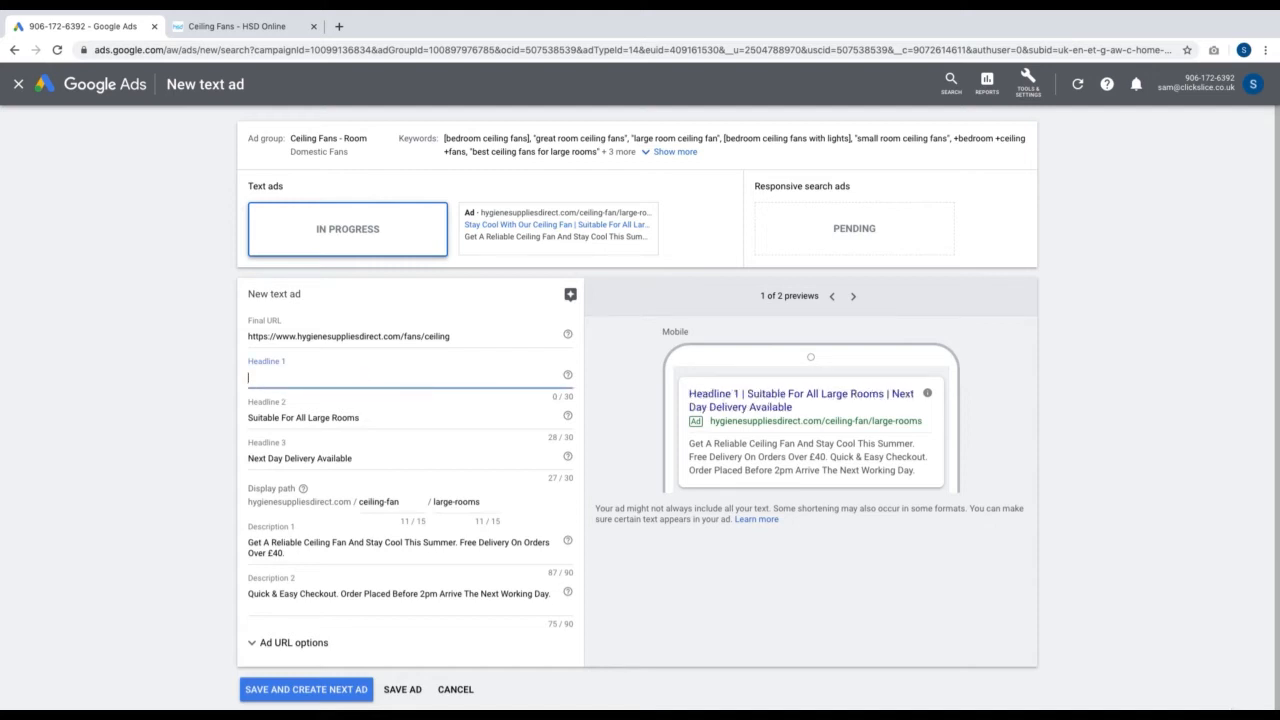
type("Ce")
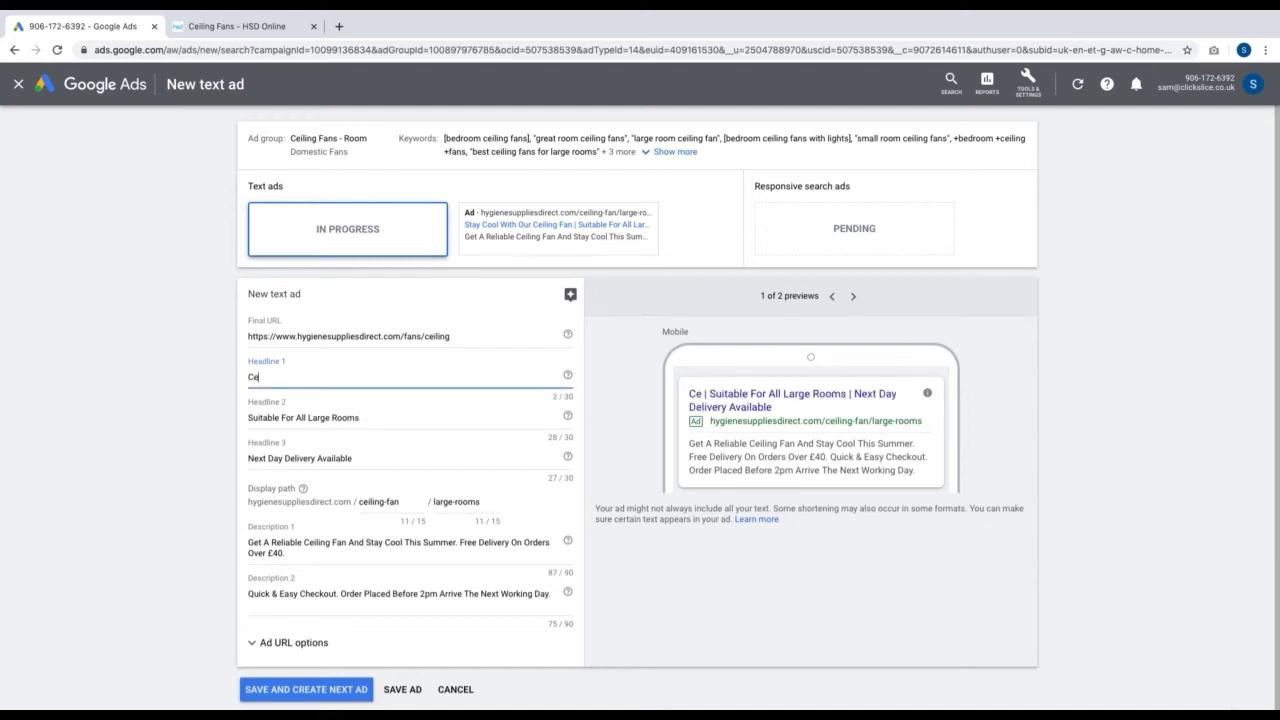
type("iling Fans To")
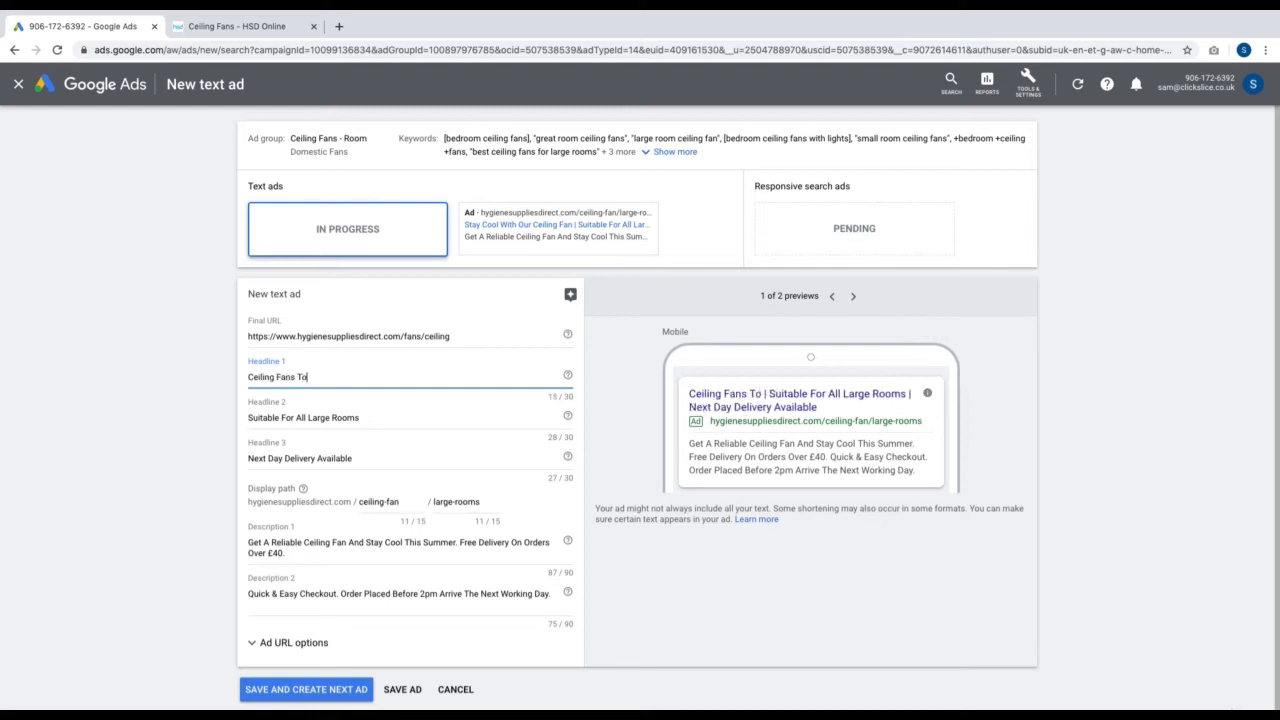
type(" Cool You down")
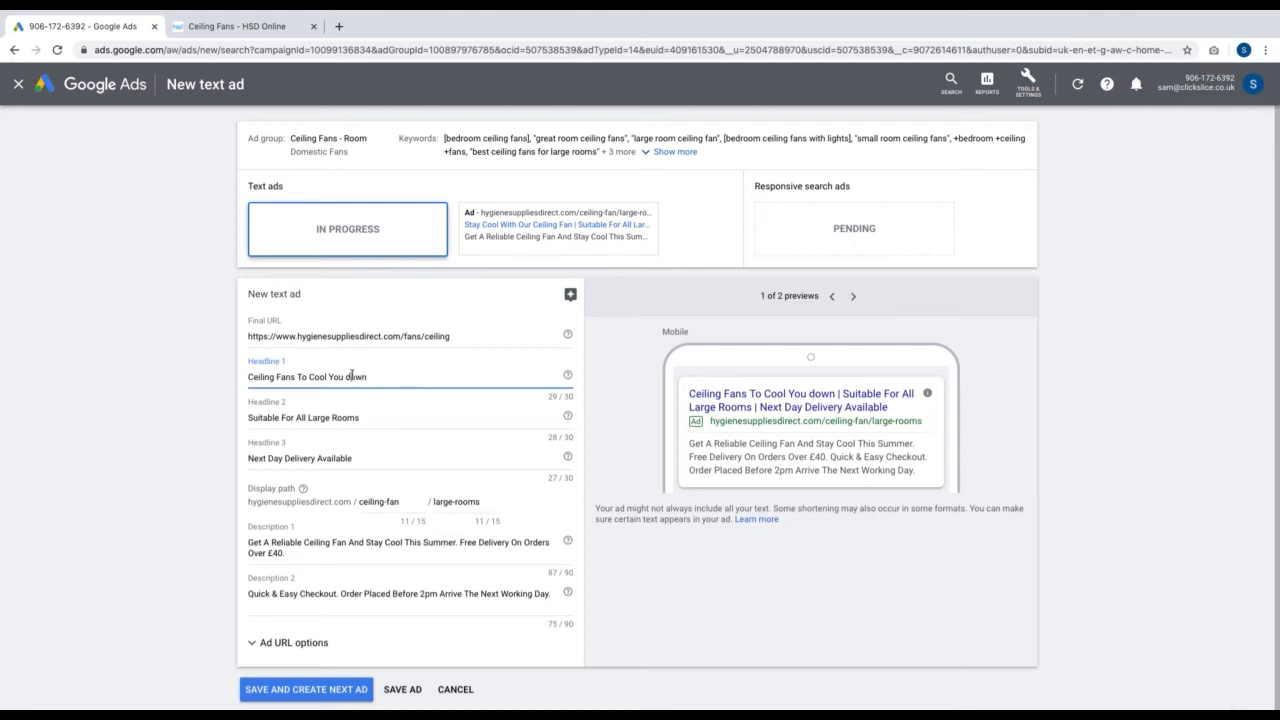
key("BackSpace")
type("D")
triple_click(408, 377)
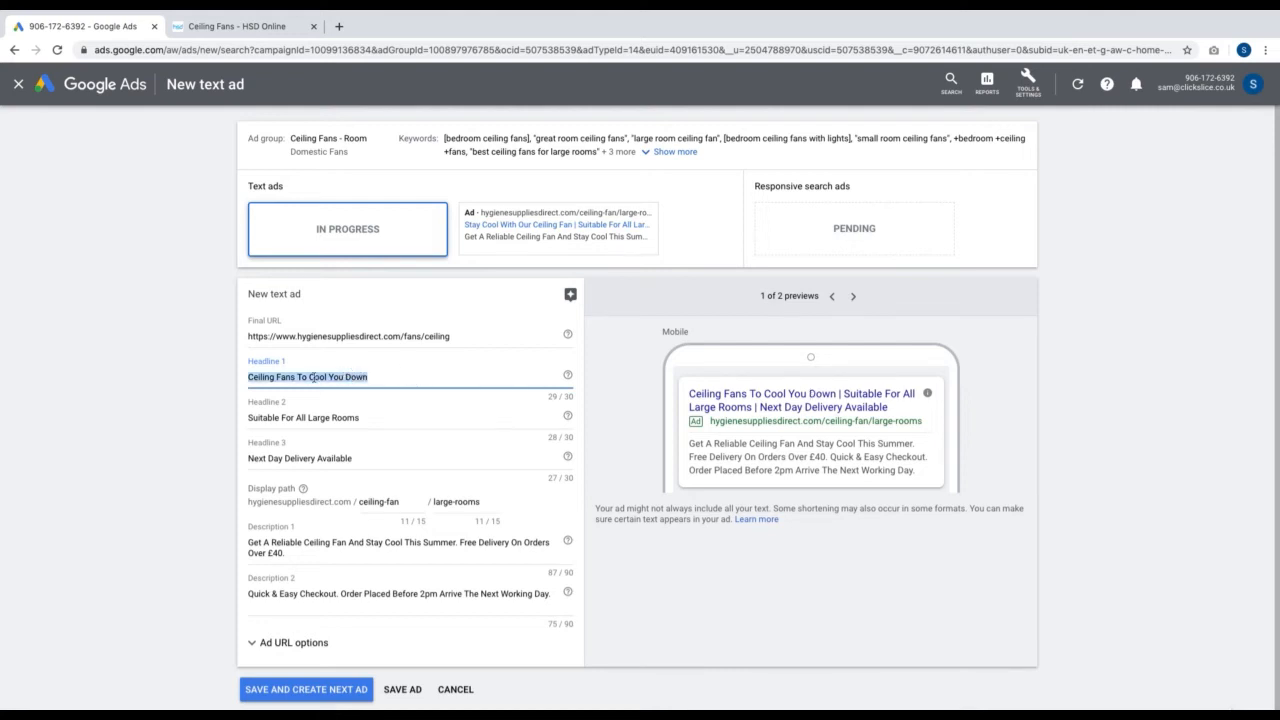
left_click(391, 381)
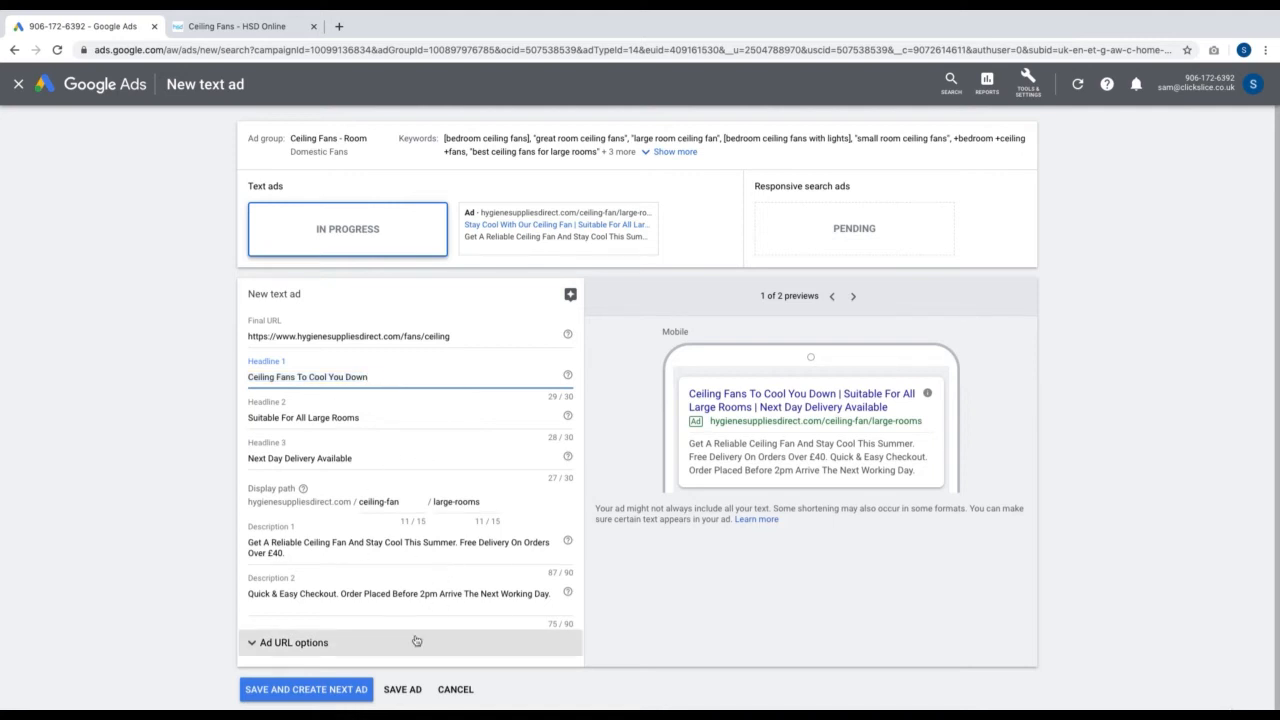
Step: Save the second text ad and discard the responsive search ad draft to return to the ads list
left_click(291, 689)
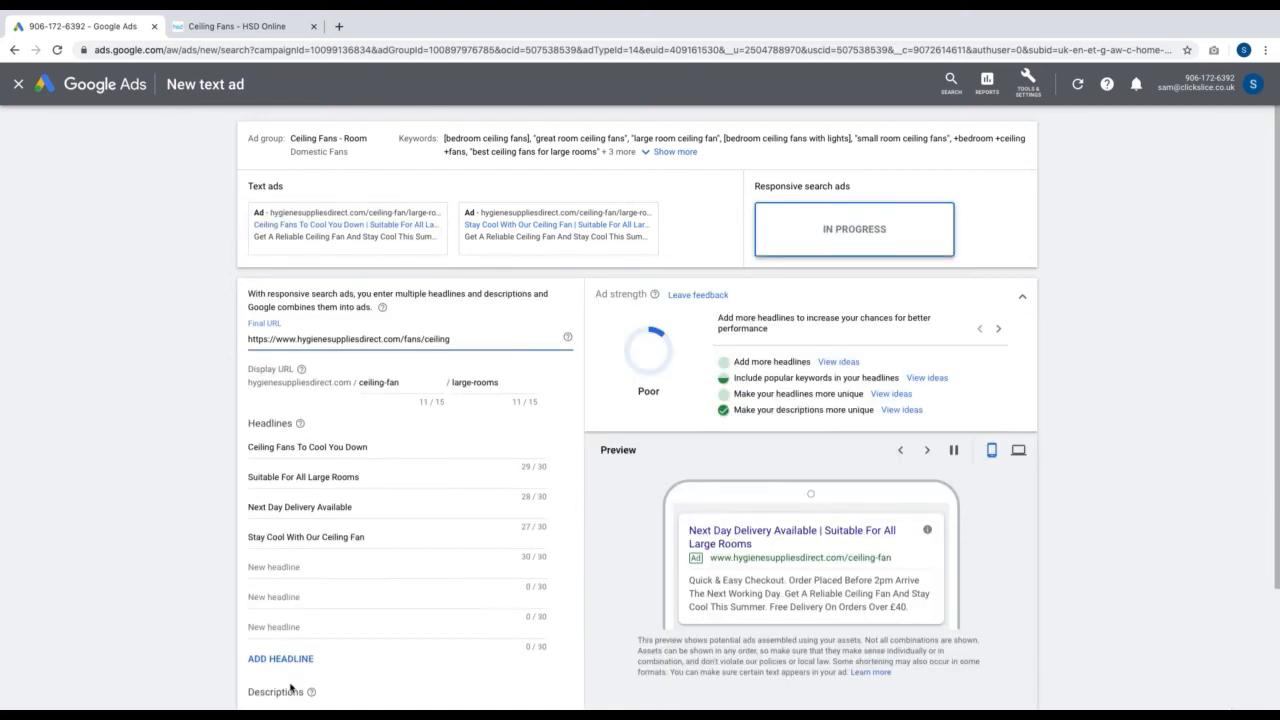
scroll(291, 689, "down", 3)
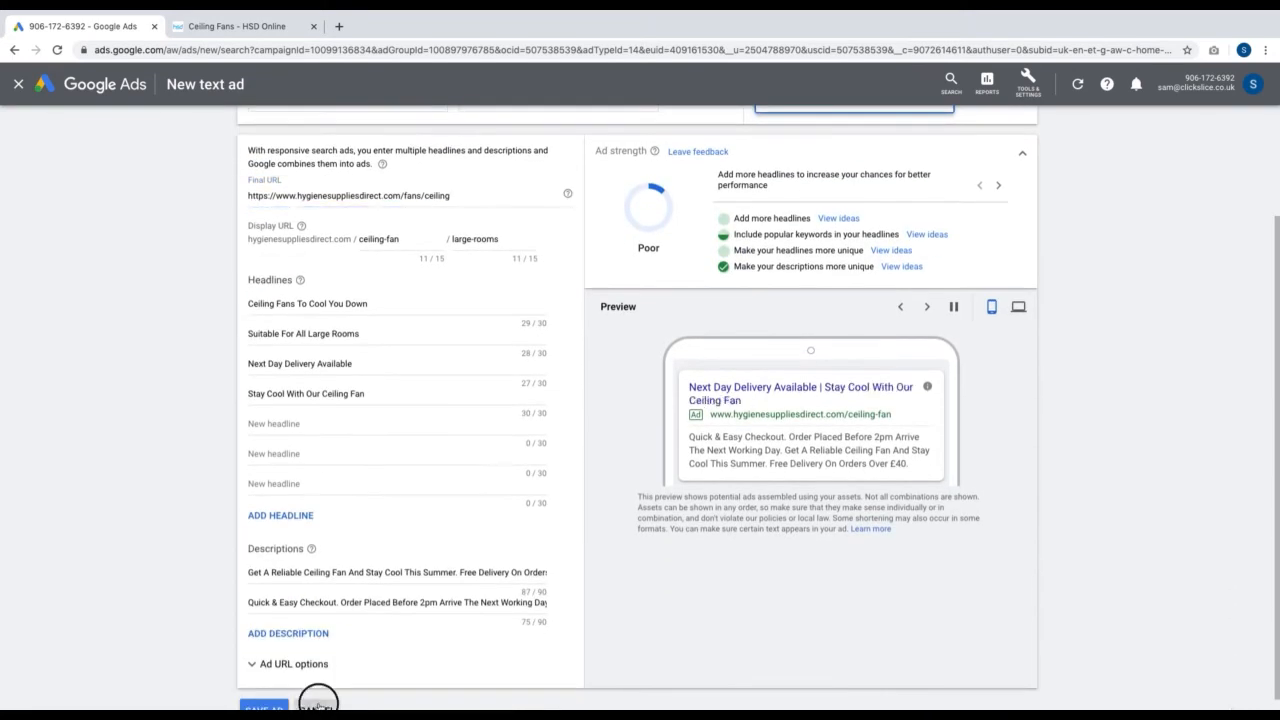
left_click(316, 708)
left_click(758, 440)
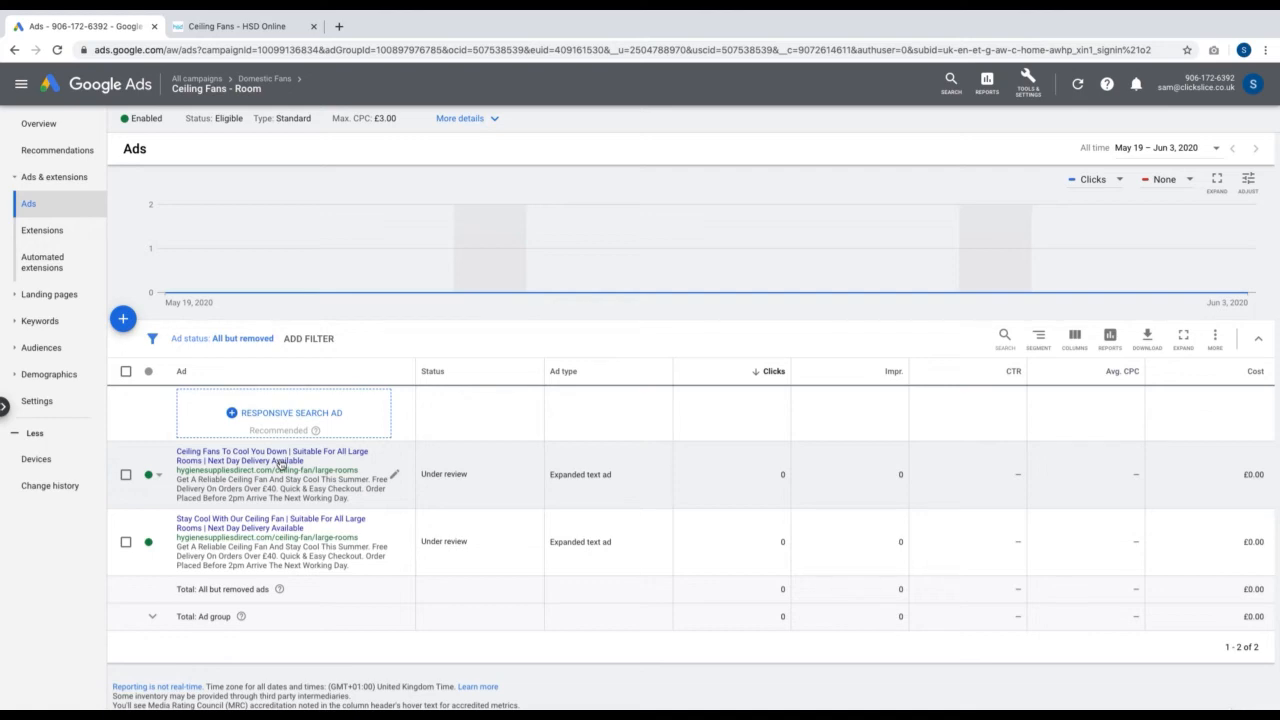
Step: Switch to the Excel keyword research workbook and examine the Ceiling Fans - Room keywords for room types to target
key("ctrl+Left")
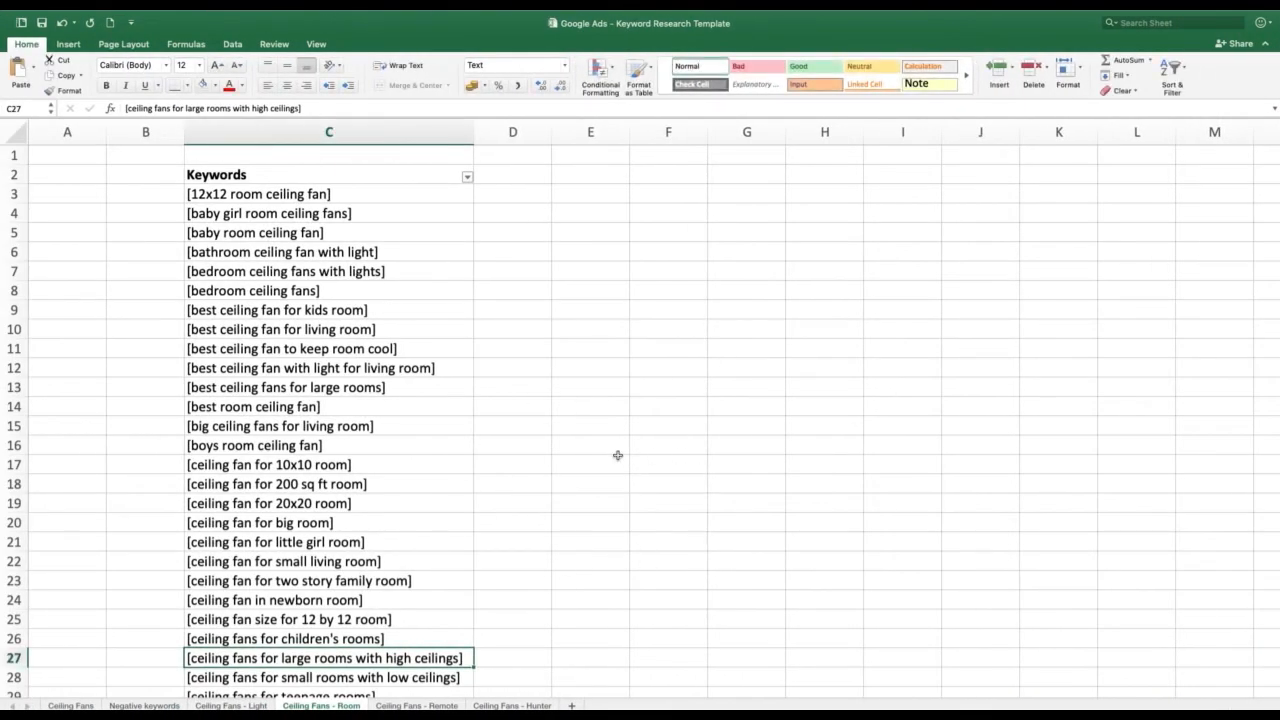
left_click(618, 458)
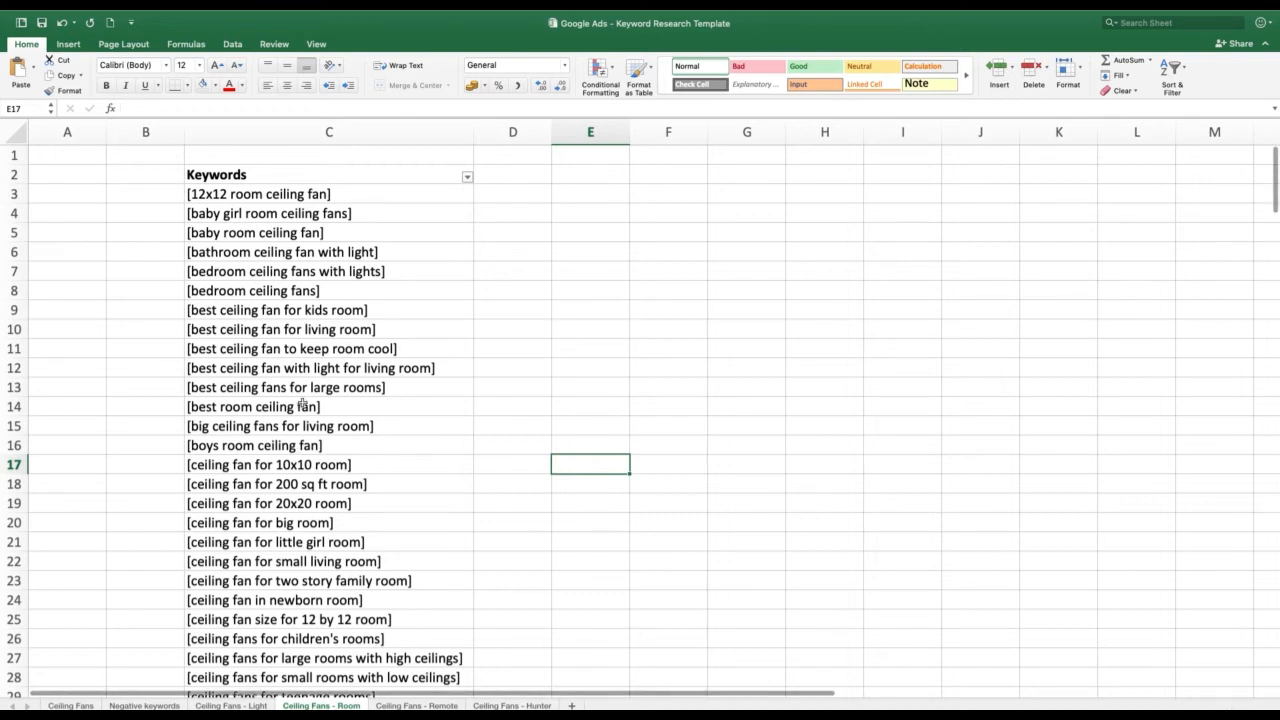
left_click(366, 367)
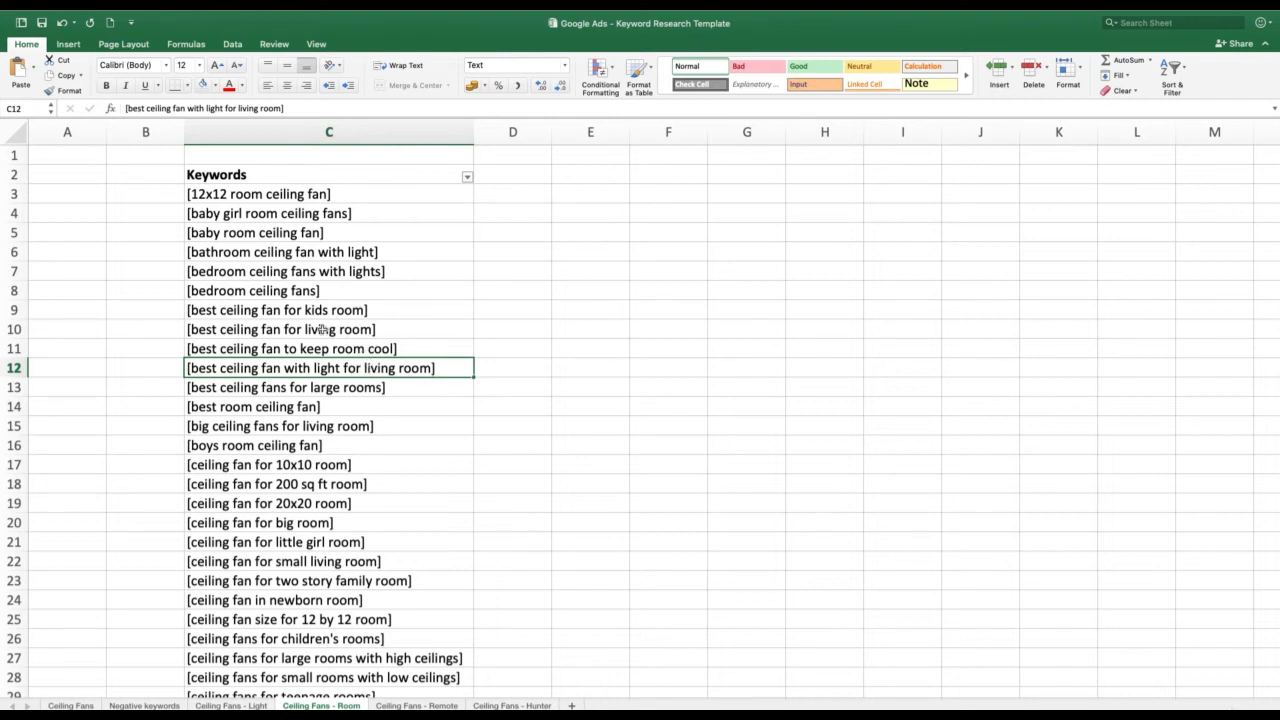
left_click(322, 330)
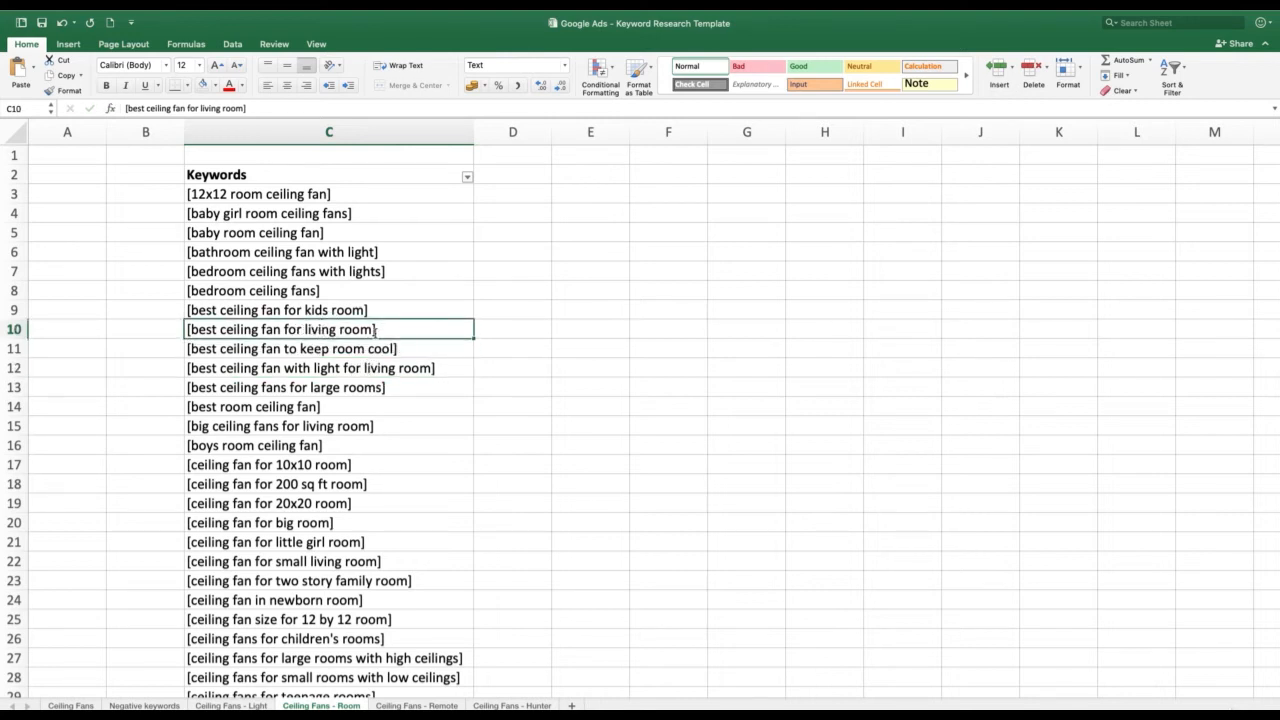
left_click(352, 559)
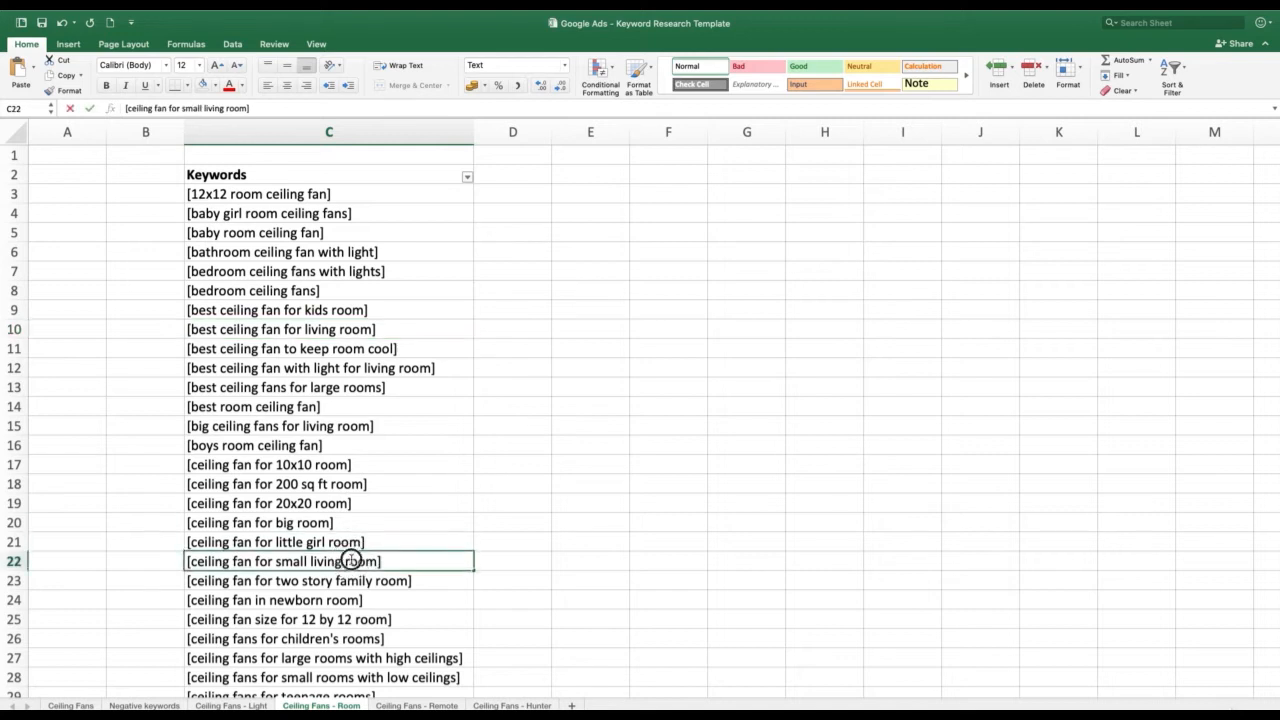
left_click(367, 469)
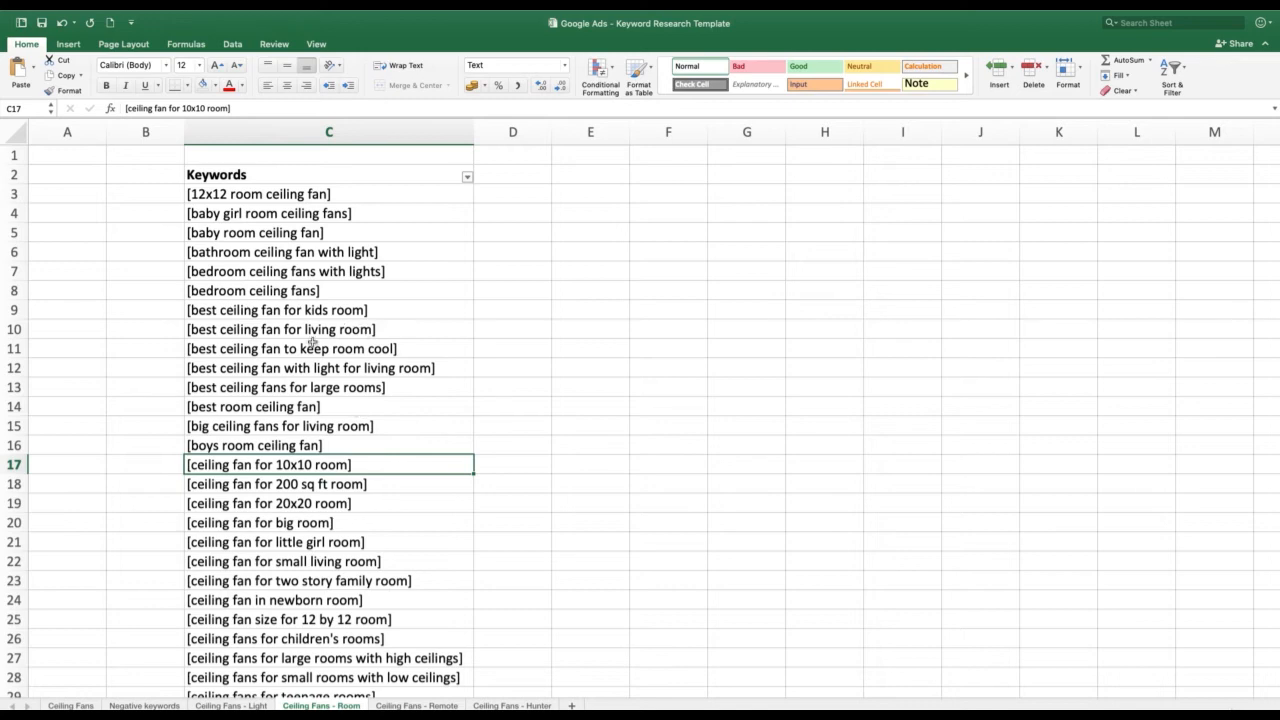
Step: Return to Google Ads, start a third text ad and check its final URL against the ceiling fans landing page
key("ctrl+Right")
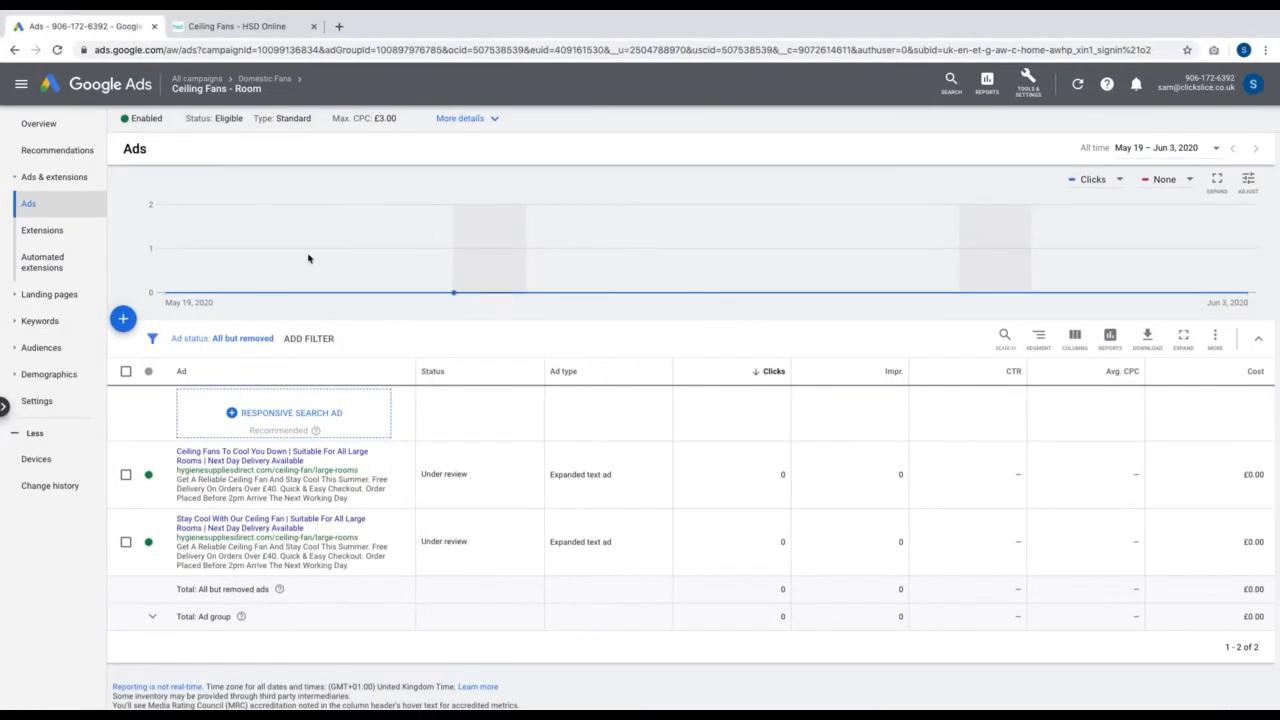
left_click(124, 320)
left_click(225, 370)
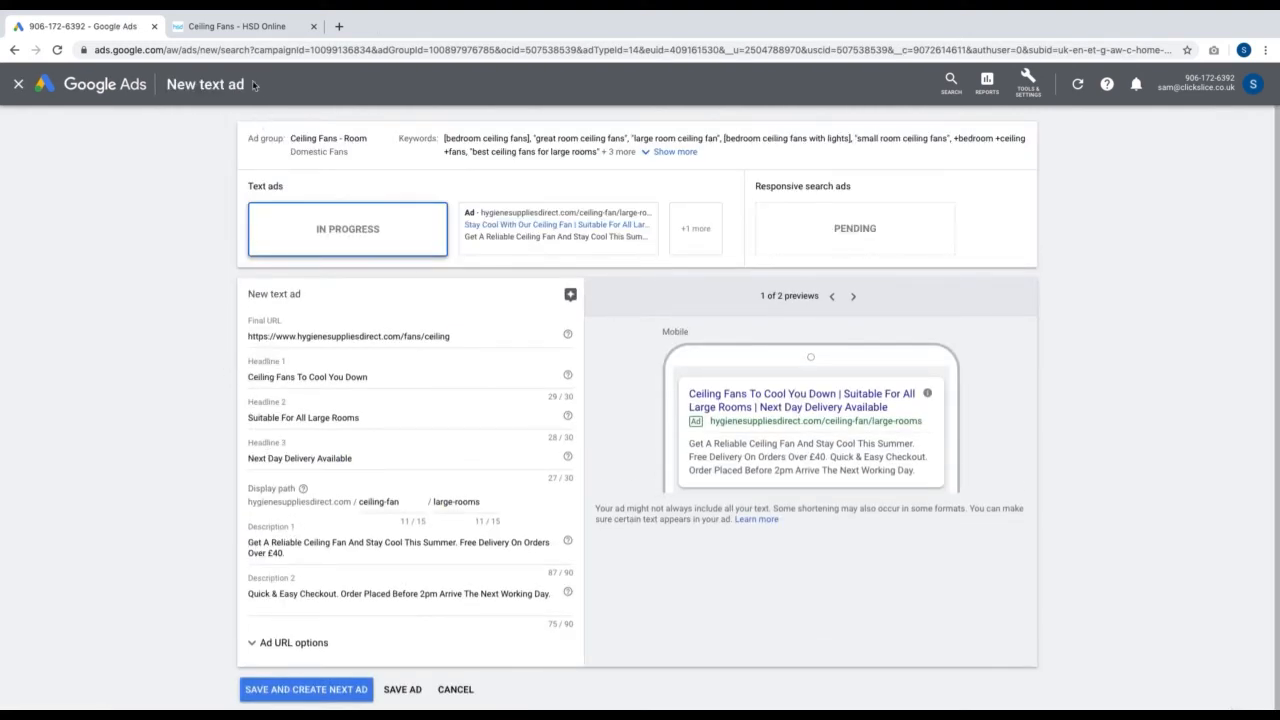
left_click(230, 27)
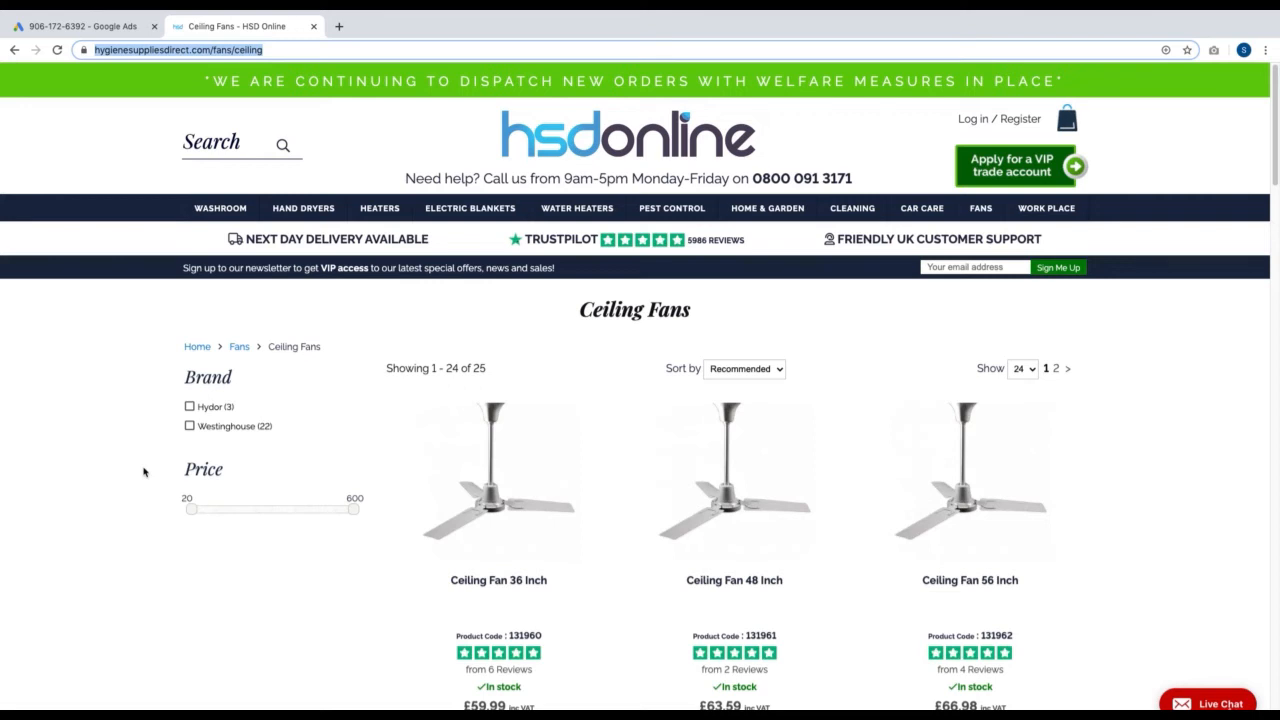
left_click(78, 24)
triple_click(343, 338)
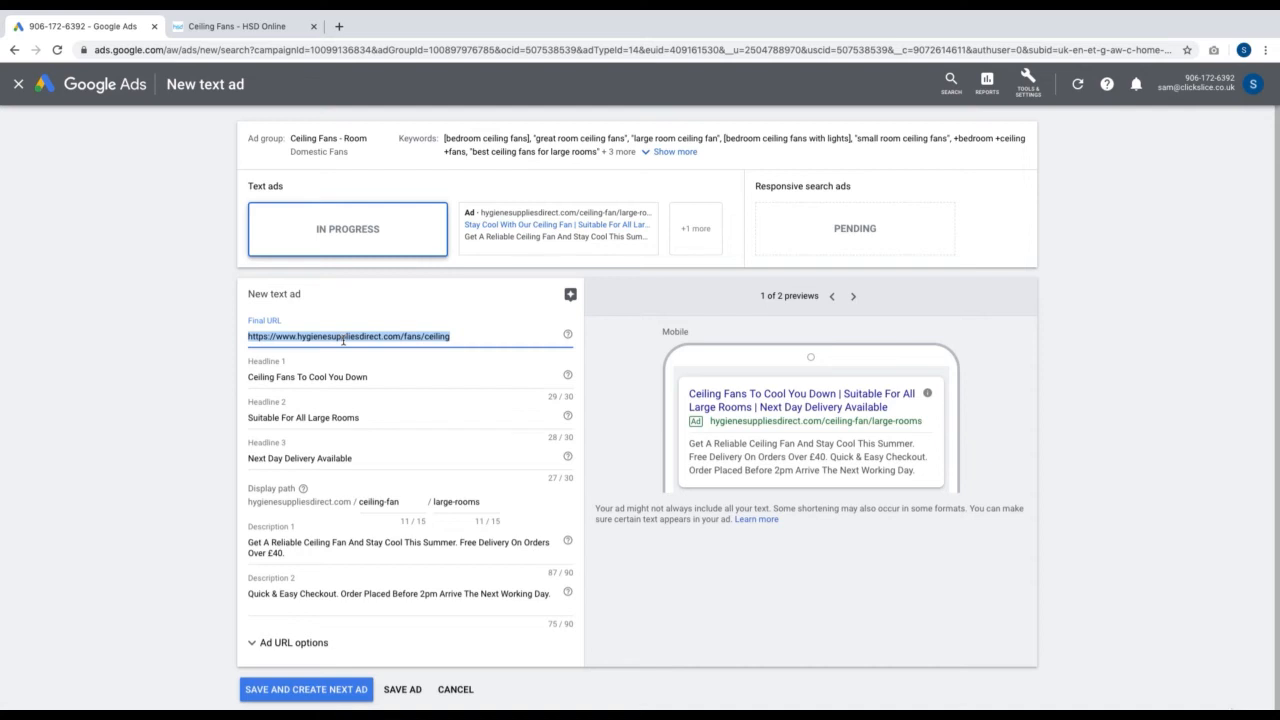
Step: Change Headline 1 of the new text ad to "Ceiling Fans For Living Rooms"
triple_click(390, 381)
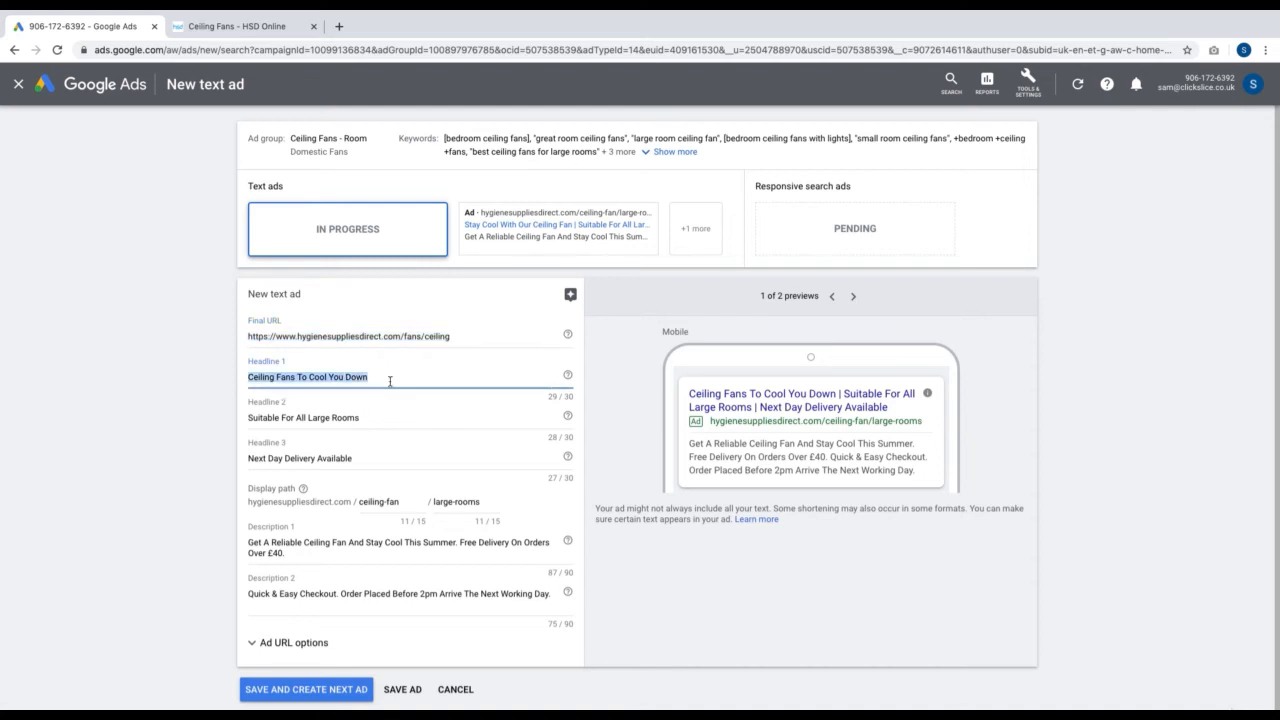
left_click(390, 381)
key("BackSpace")
key("BackSpace")
key("BackSpace")
key("BackSpace")
key("BackSpace")
key("BackSpace")
key("BackSpace")
key("BackSpace")
key("BackSpace")
key("BackSpace")
key("BackSpace")
key("BackSpace")
key("BackSpace")
key("BackSpace")
key("BackSpace")
key("BackSpace")
type("Fans F")
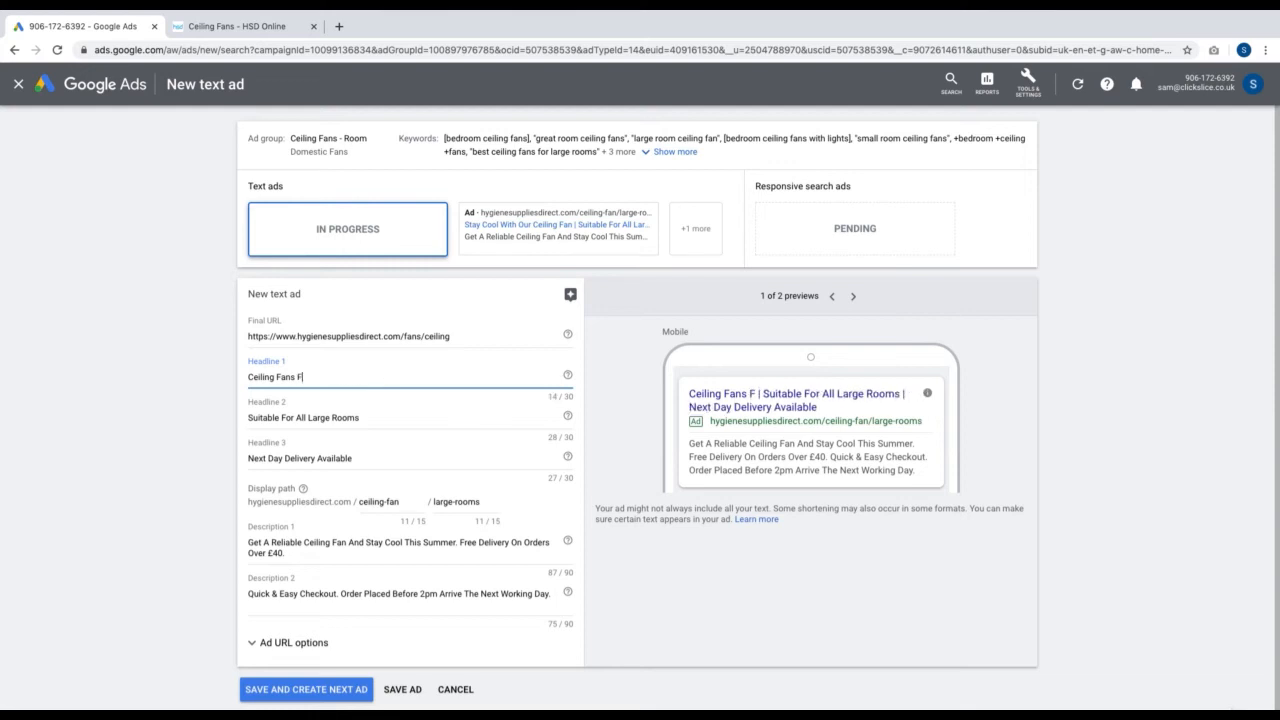
type("or Living Rooms")
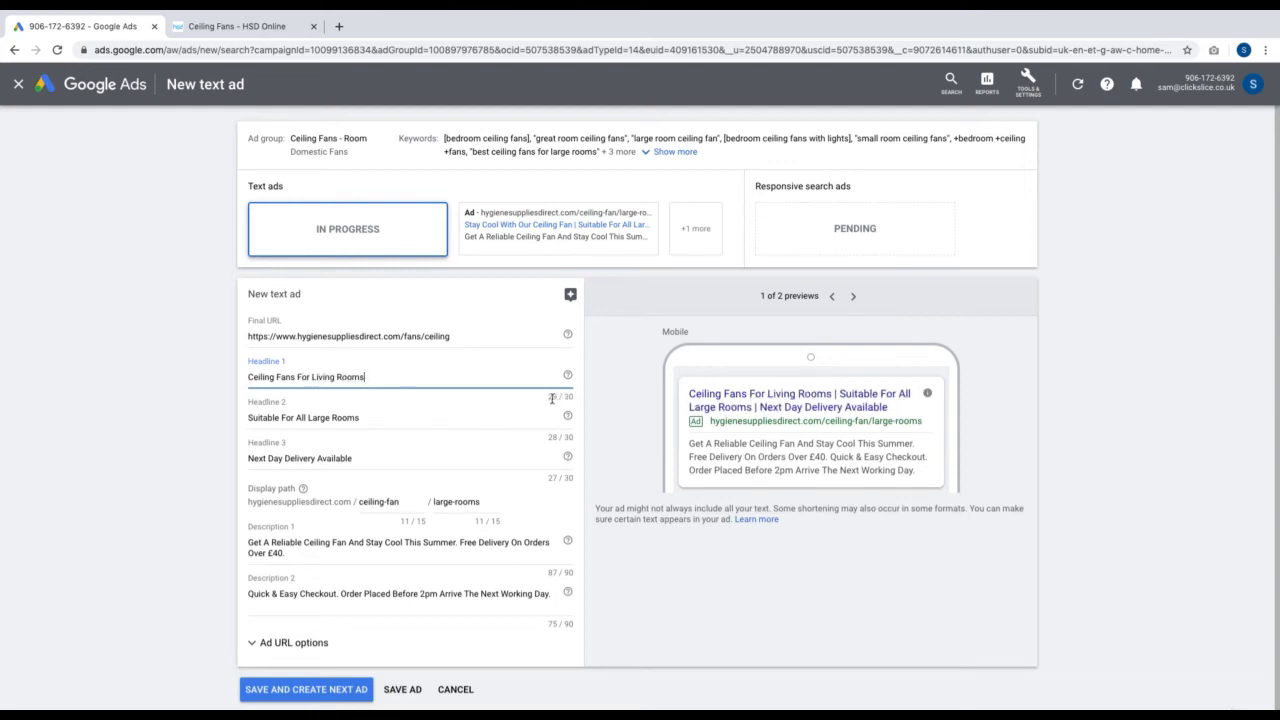
Step: Replace Headline 2 with "Stay Cool This Summer"
triple_click(386, 420)
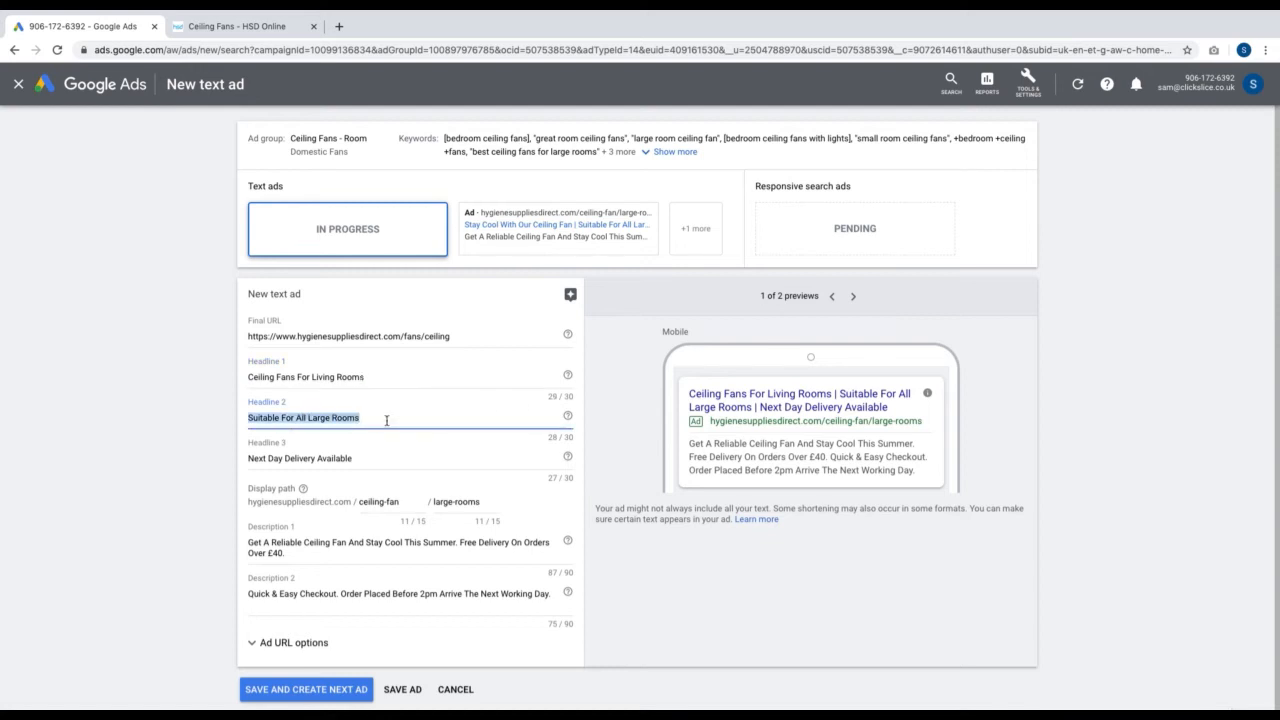
type("St")
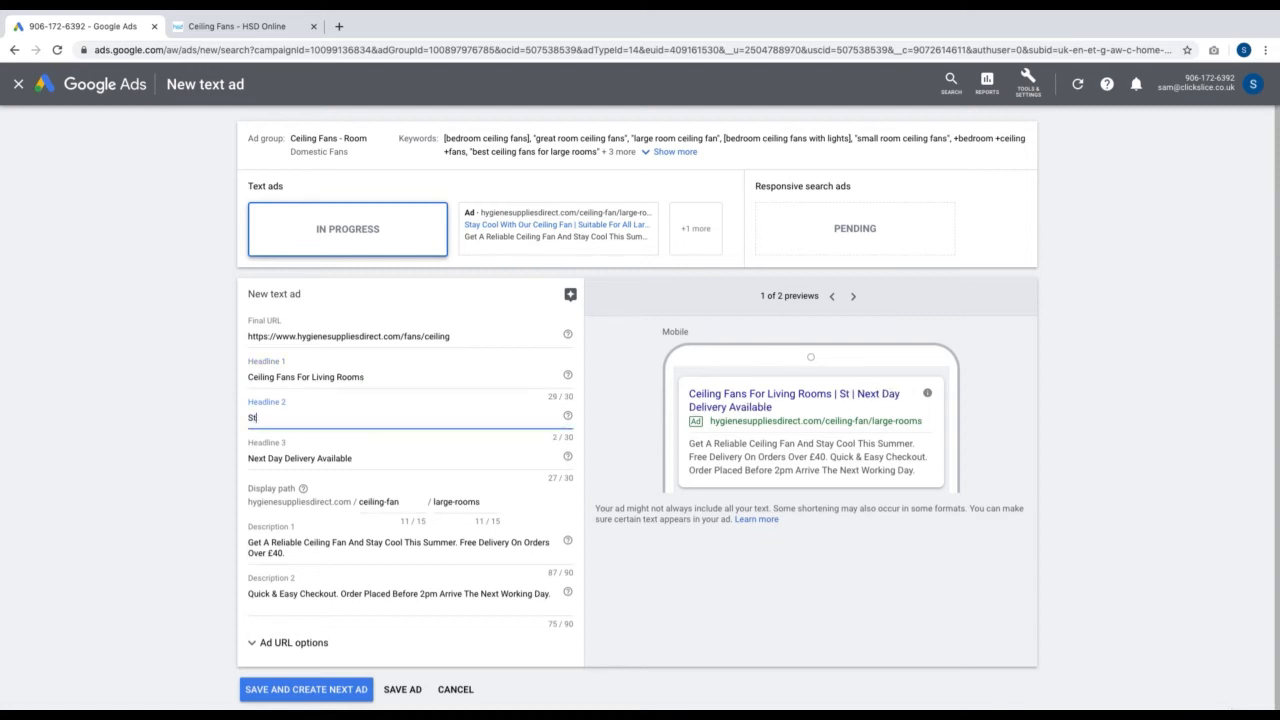
type("ay Cool T")
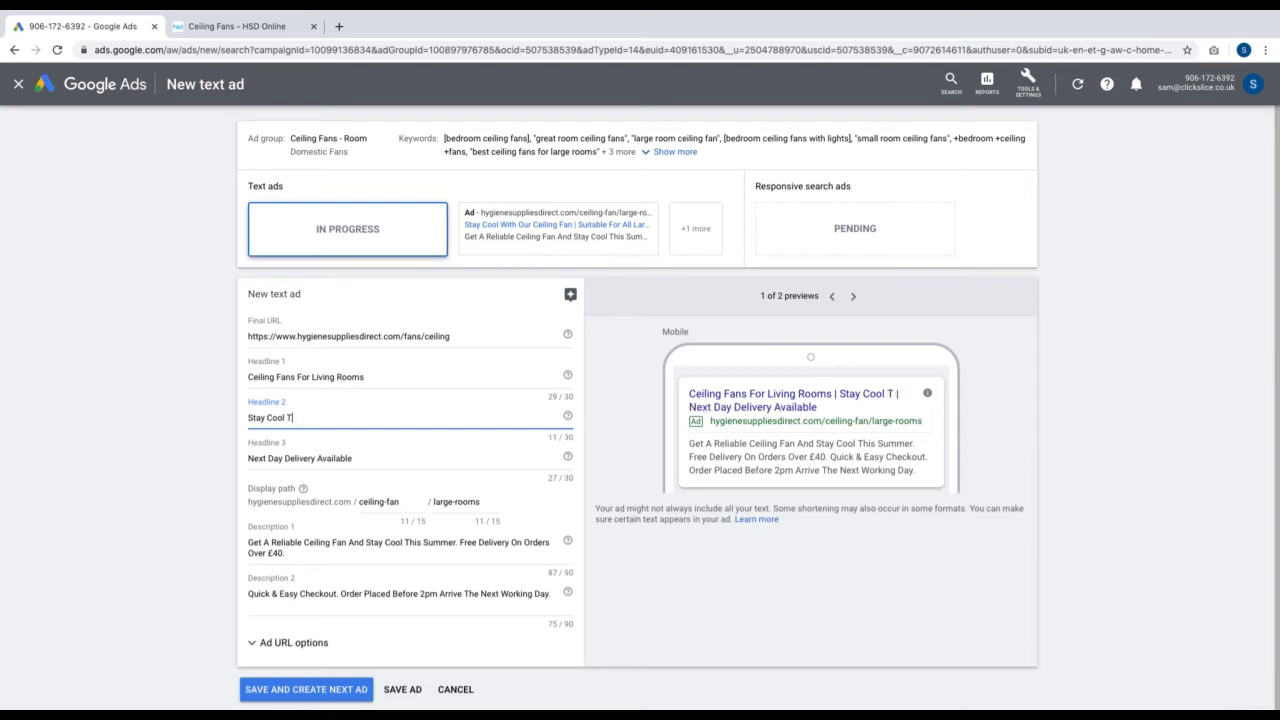
type("his Summer")
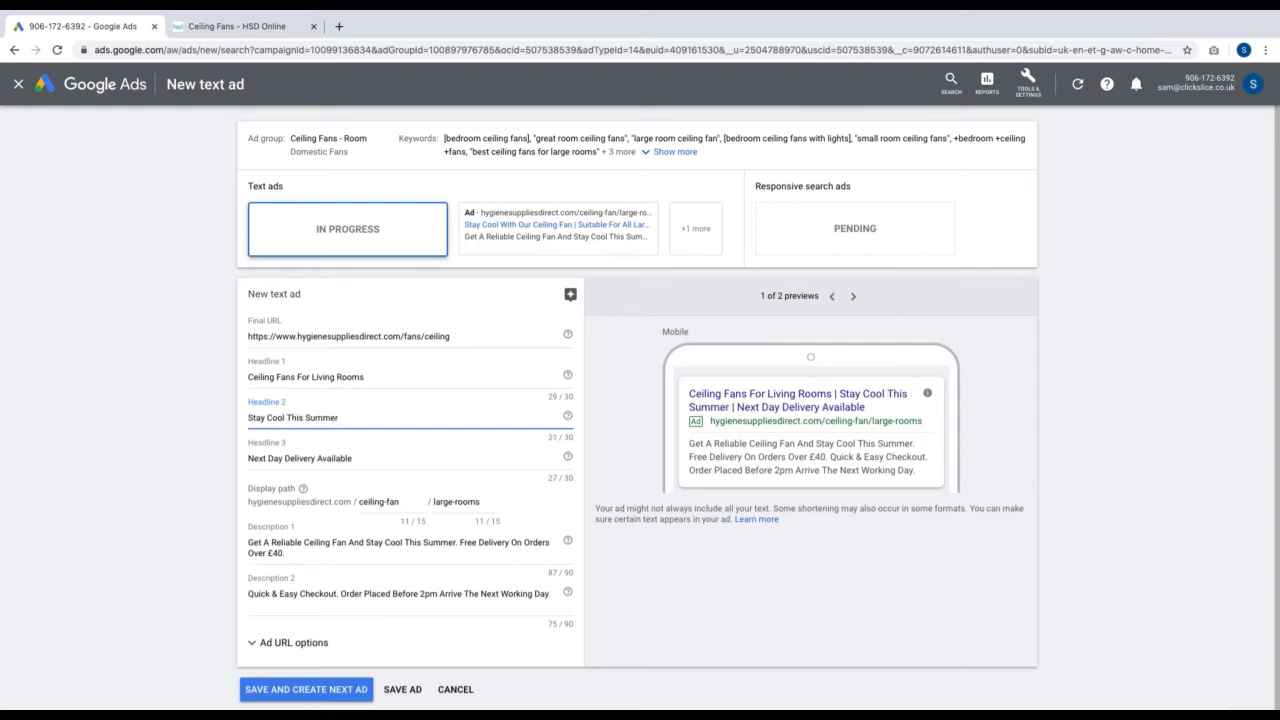
left_click(341, 461)
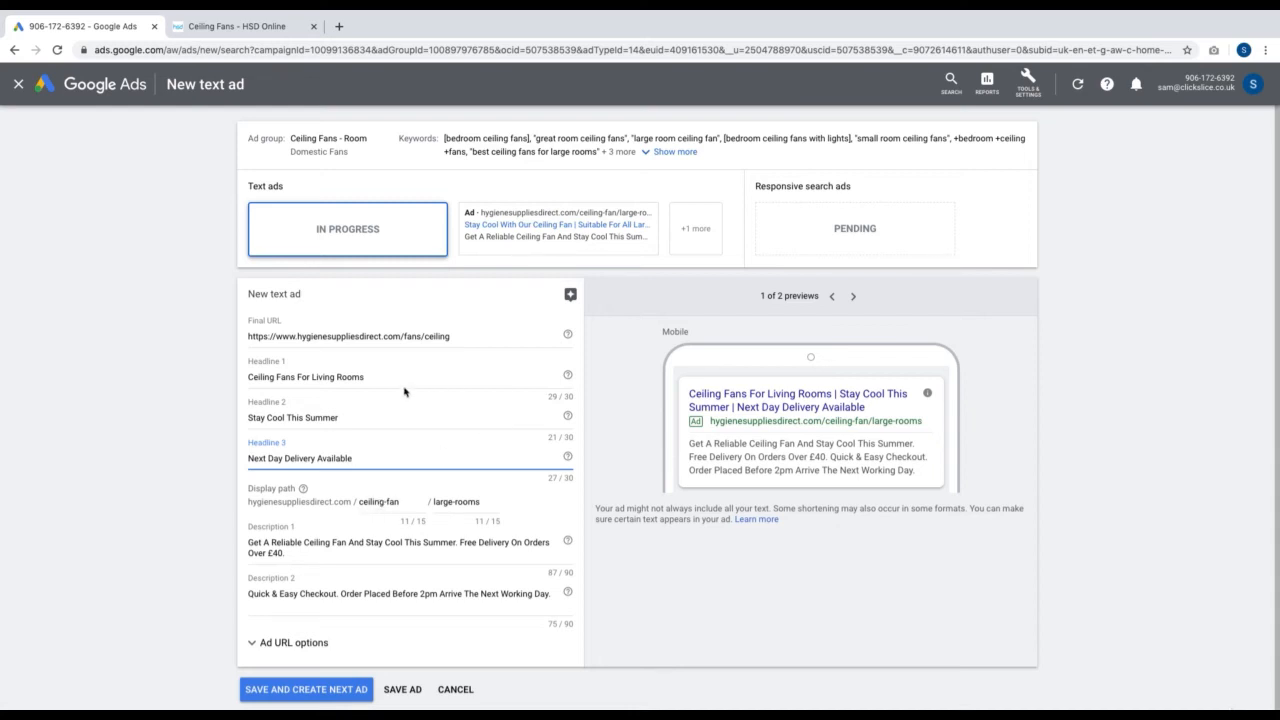
Step: Change the second part of the display path to "living-rooms"
triple_click(450, 502)
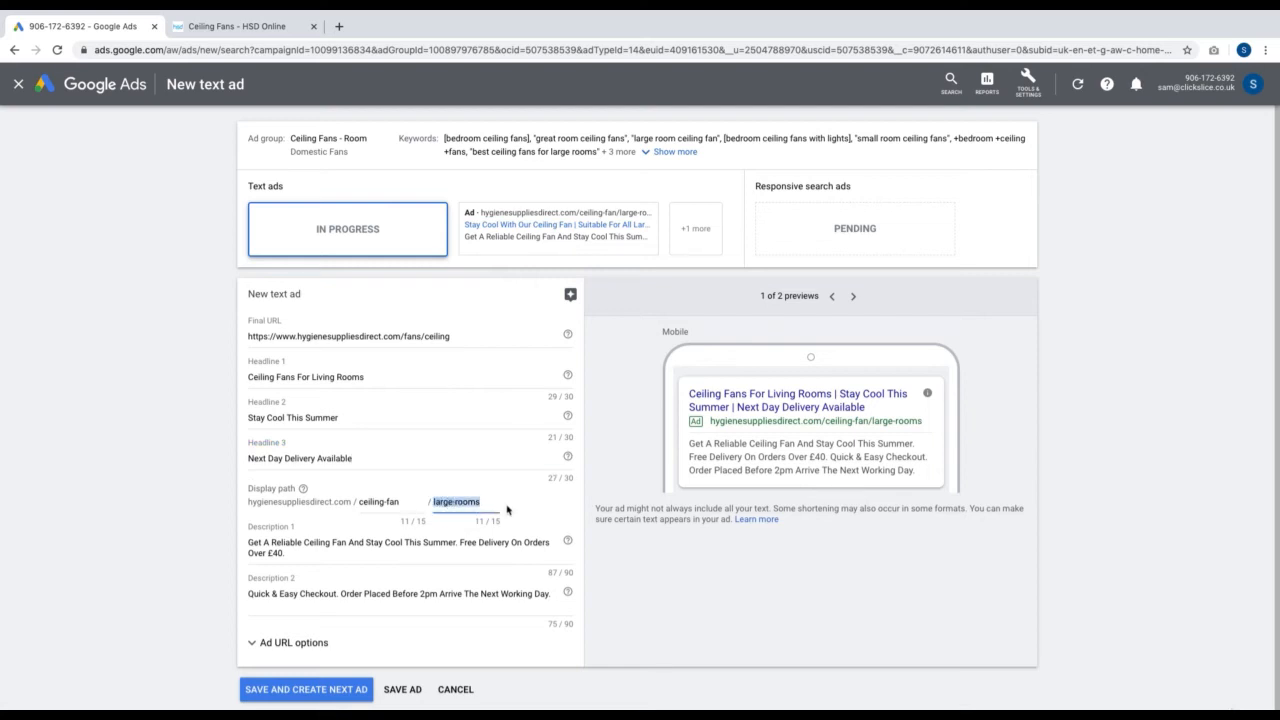
type("living")
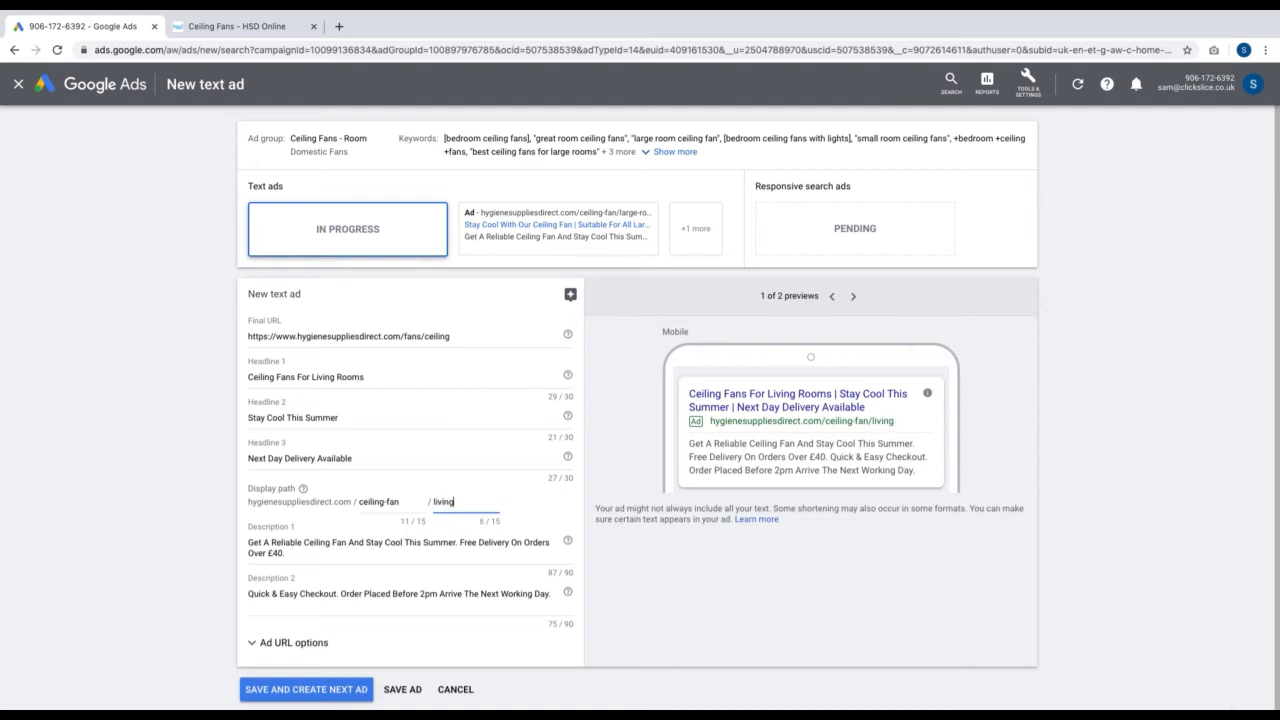
type("-rooms")
Step: Review Description 1, then save the living rooms text ad and proceed to the next ad
left_click_drag(284, 553, 250, 537)
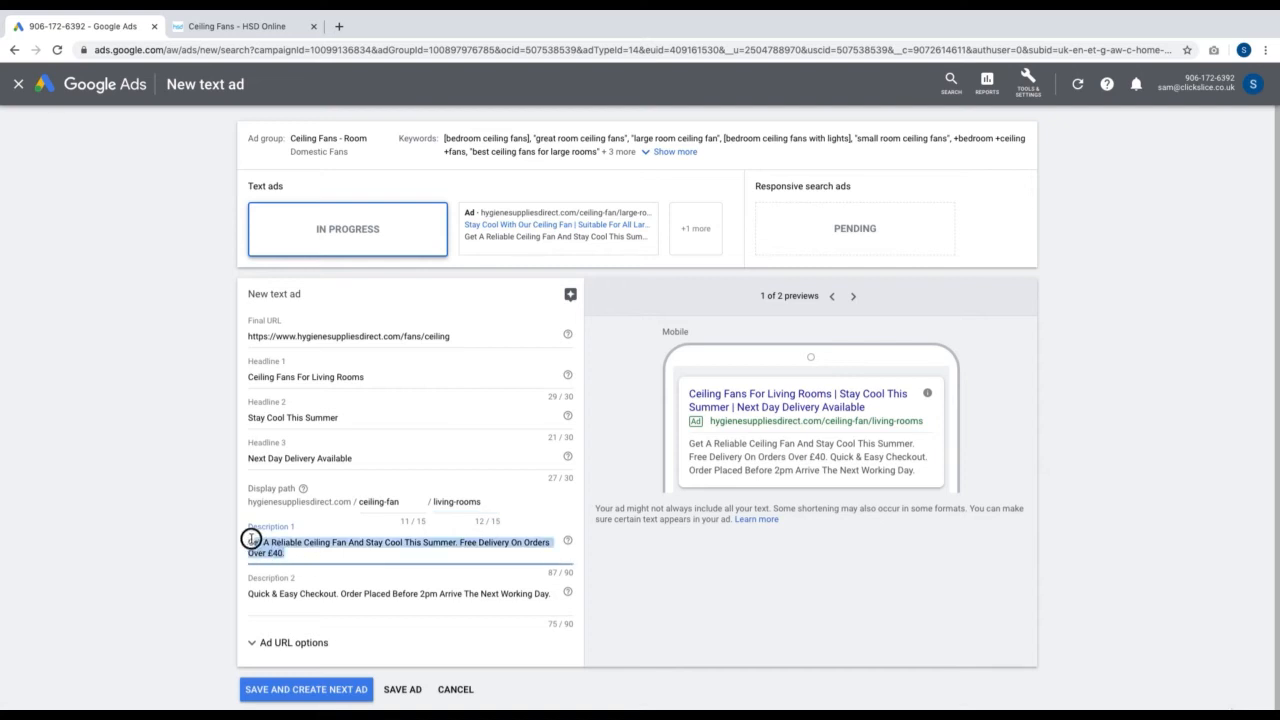
left_click(310, 557)
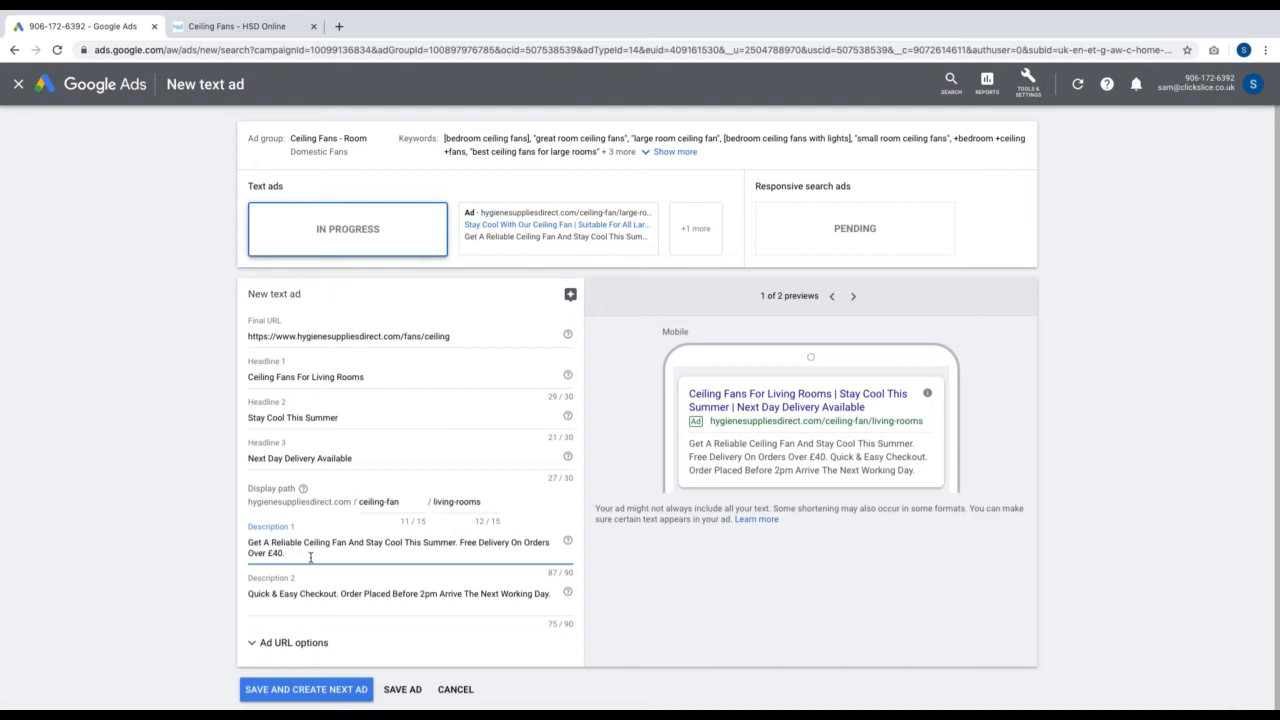
left_click(309, 692)
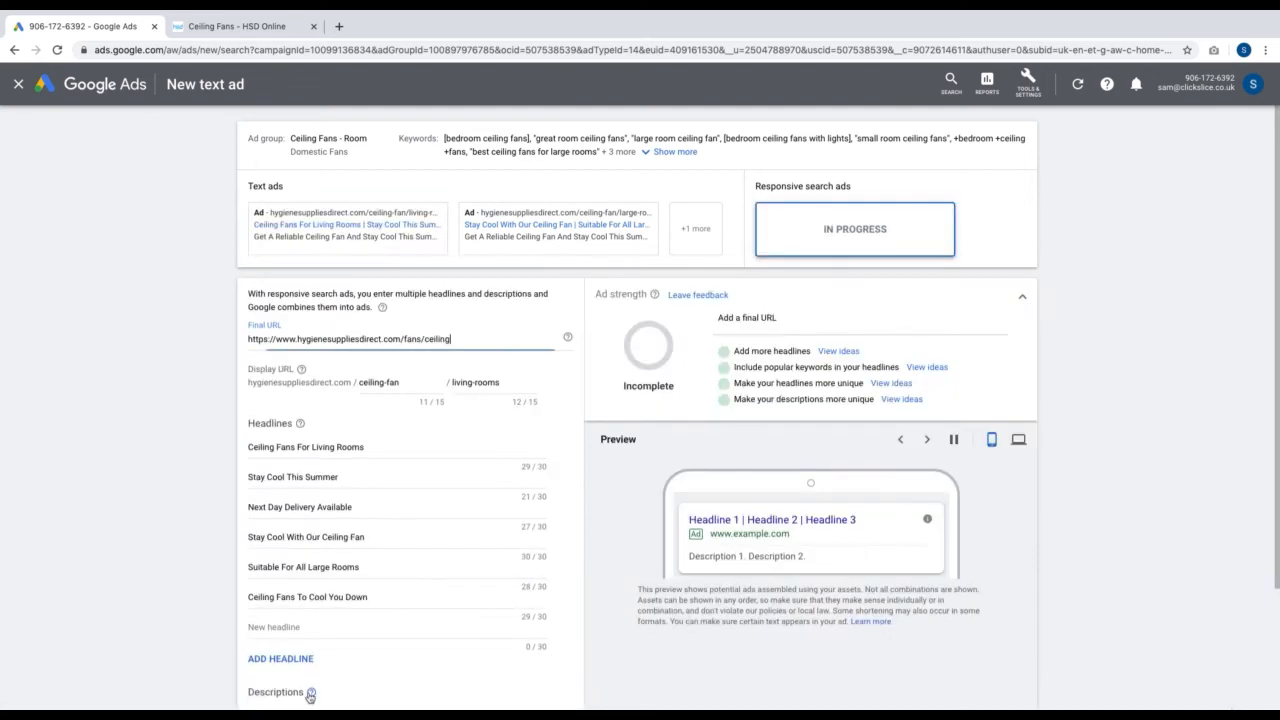
Step: Discard the unfinished responsive search ad and return to the ads list of the Ceiling Fans - Room ad group
scroll(309, 697, "down", 1)
scroll(309, 697, "down", 1)
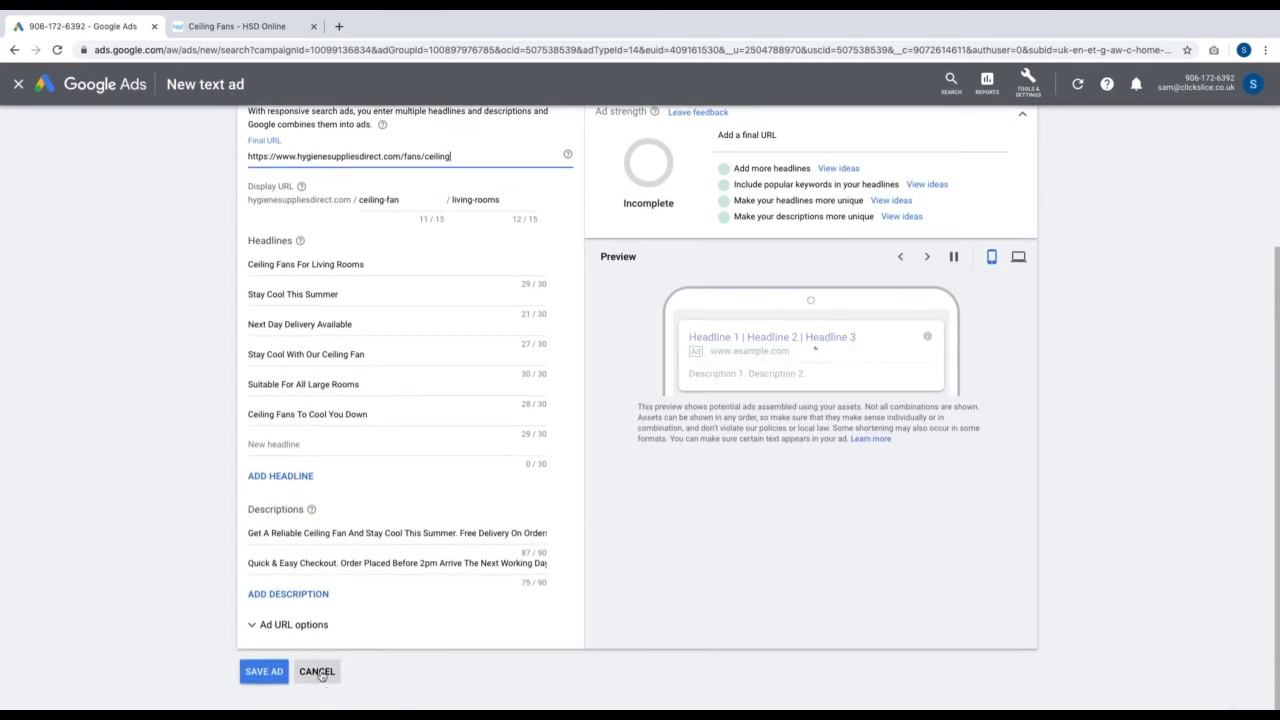
left_click(317, 671)
left_click(766, 446)
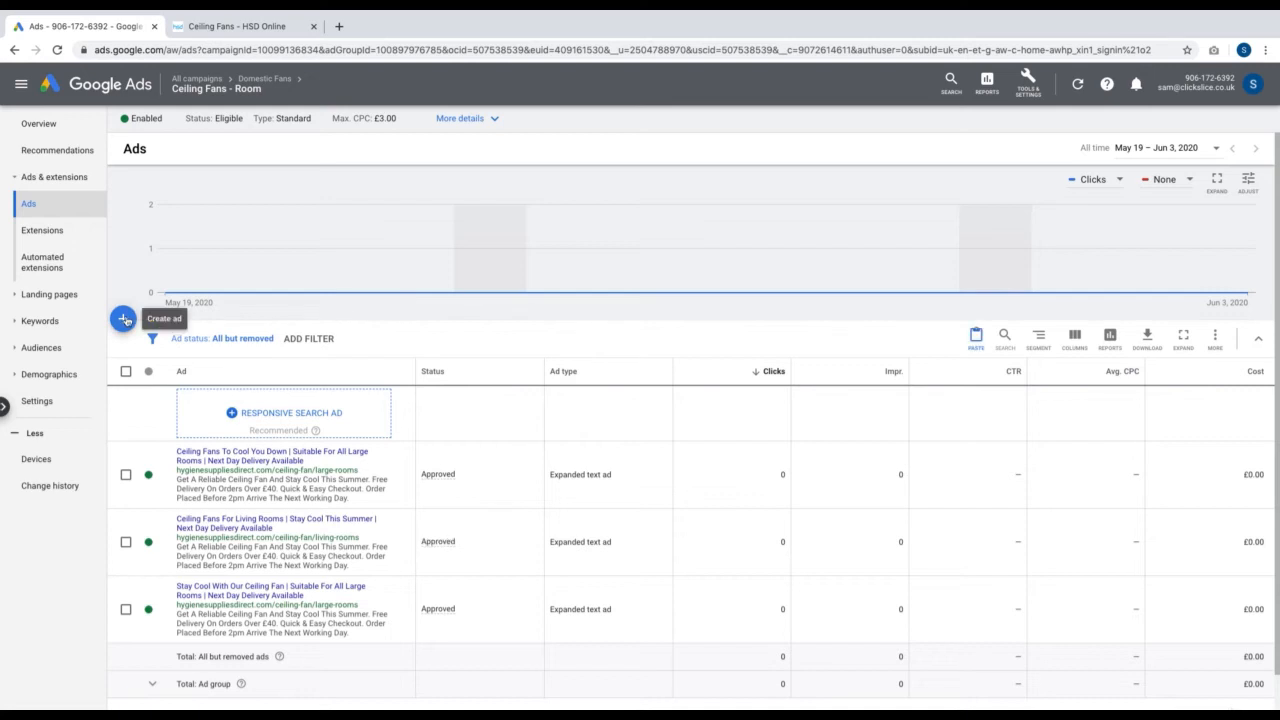
left_click(125, 320)
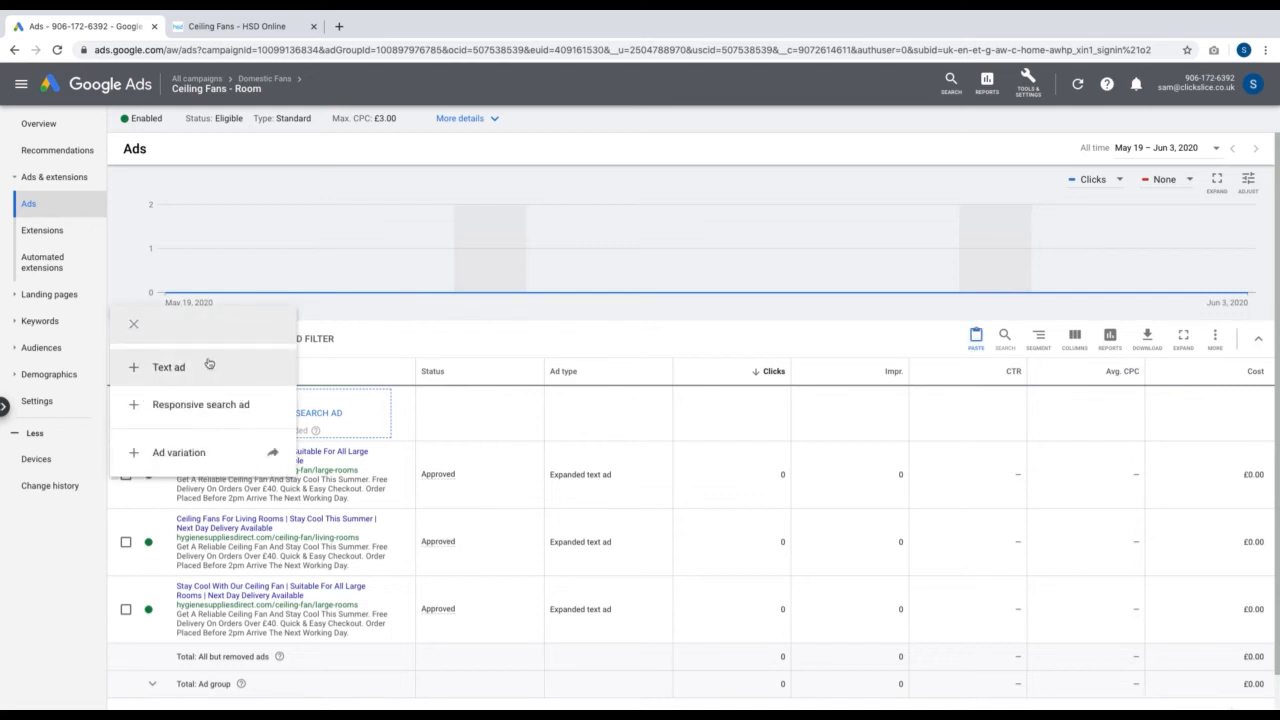
left_click(210, 366)
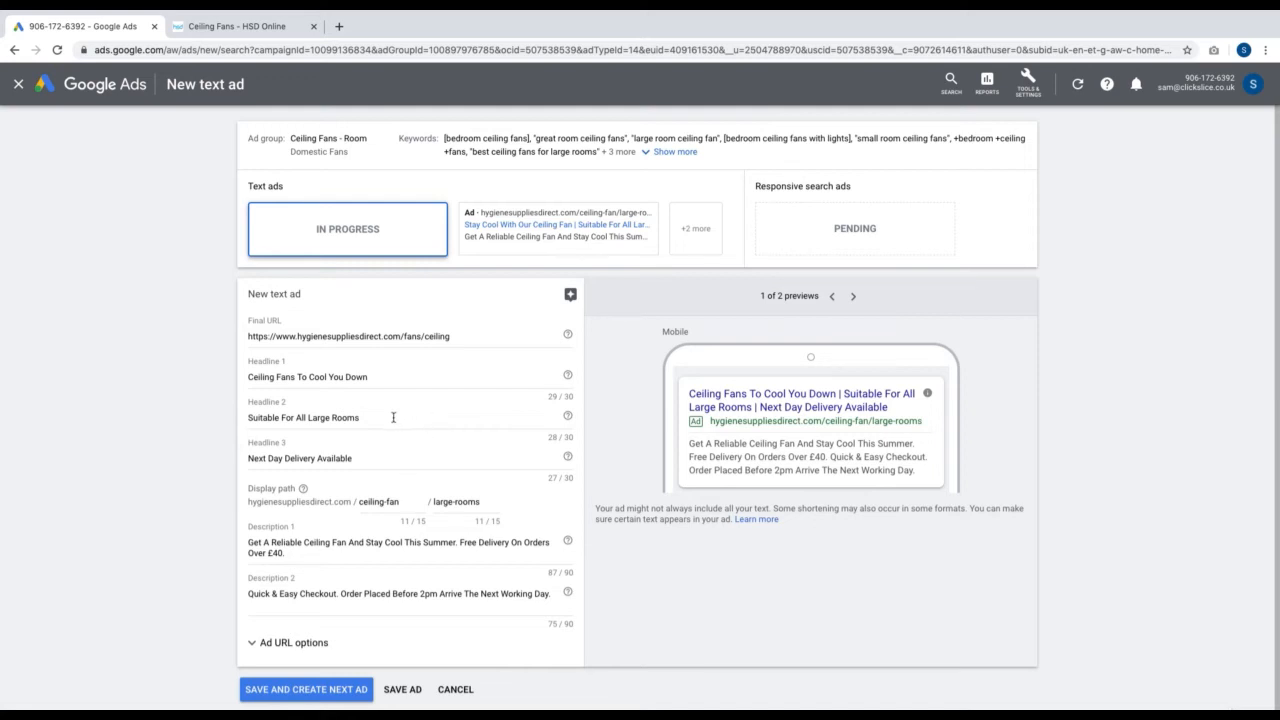
left_click_drag(308, 417, 396, 418)
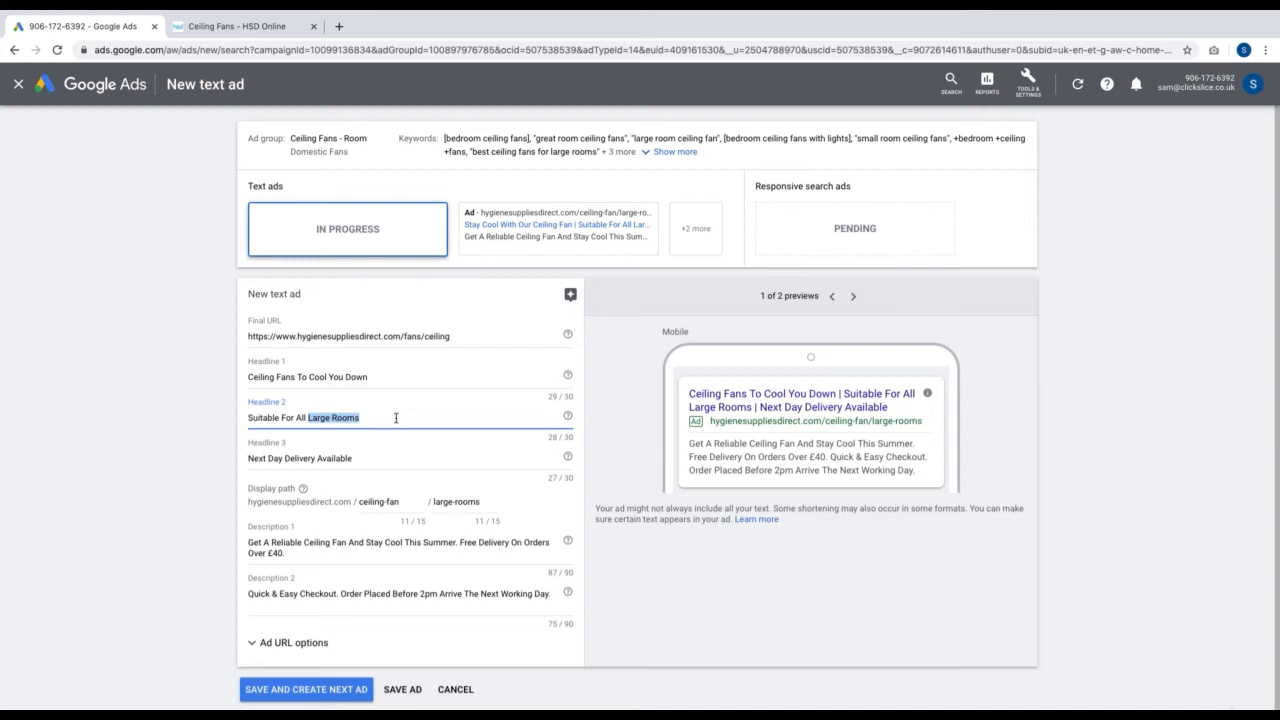
left_click(455, 689)
left_click(772, 432)
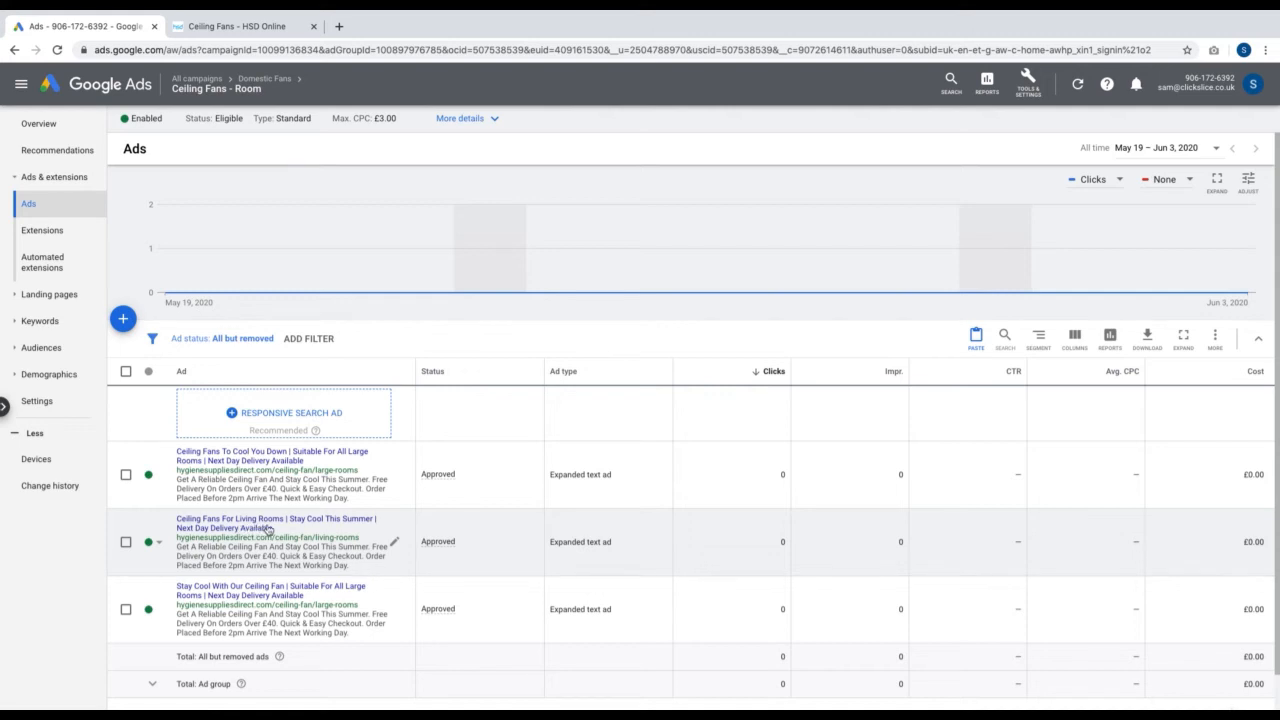
Step: Copy the existing "Ceiling Fans For Living Rooms" text ad and clear the selection
left_click(125, 543)
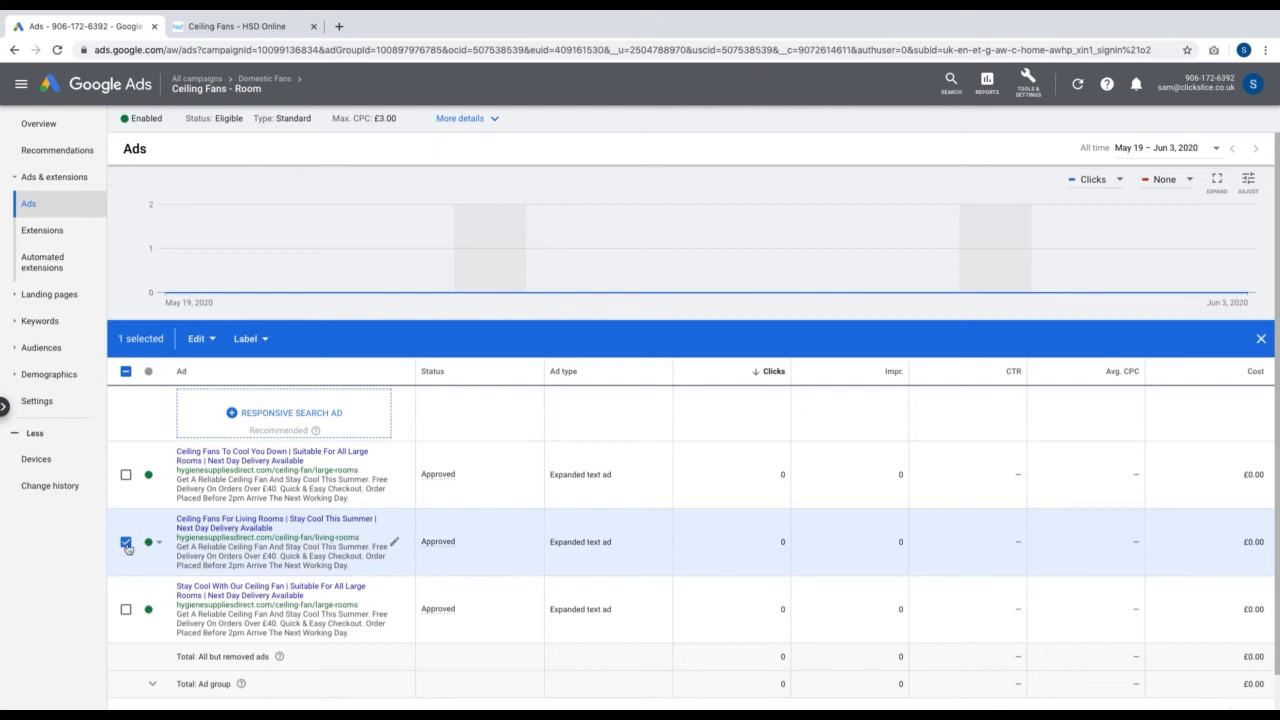
left_click(200, 339)
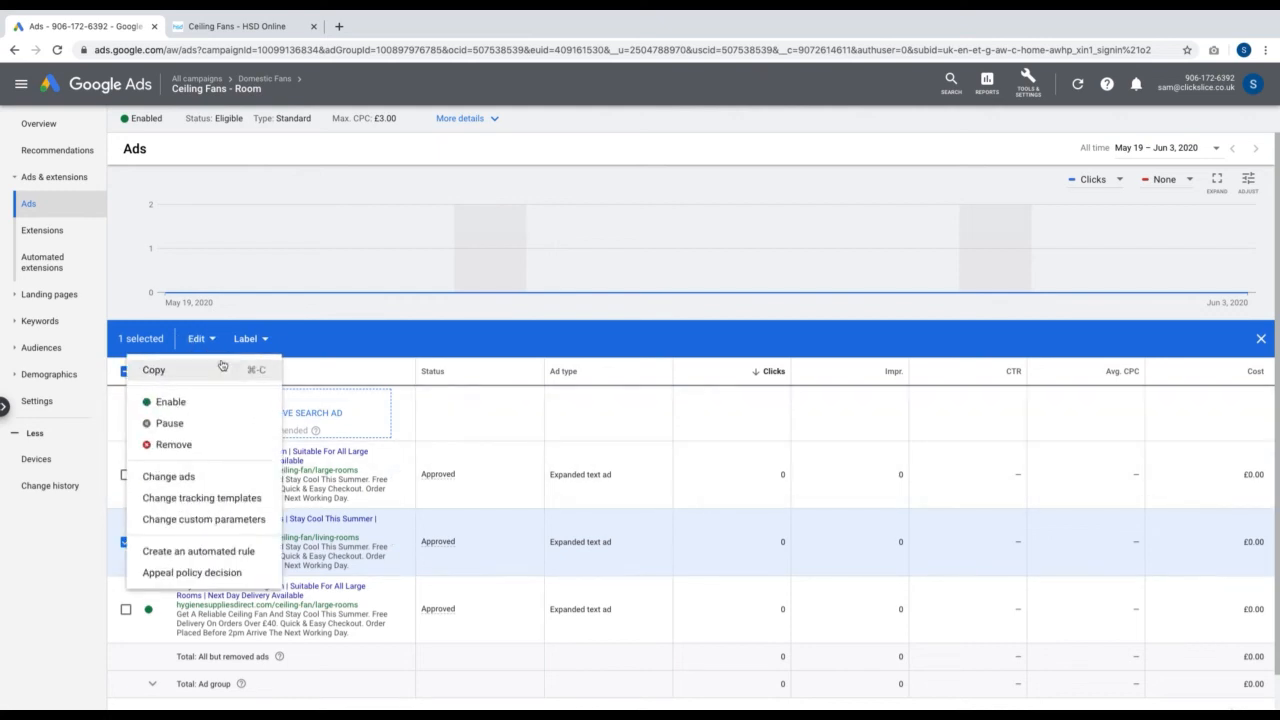
left_click(222, 368)
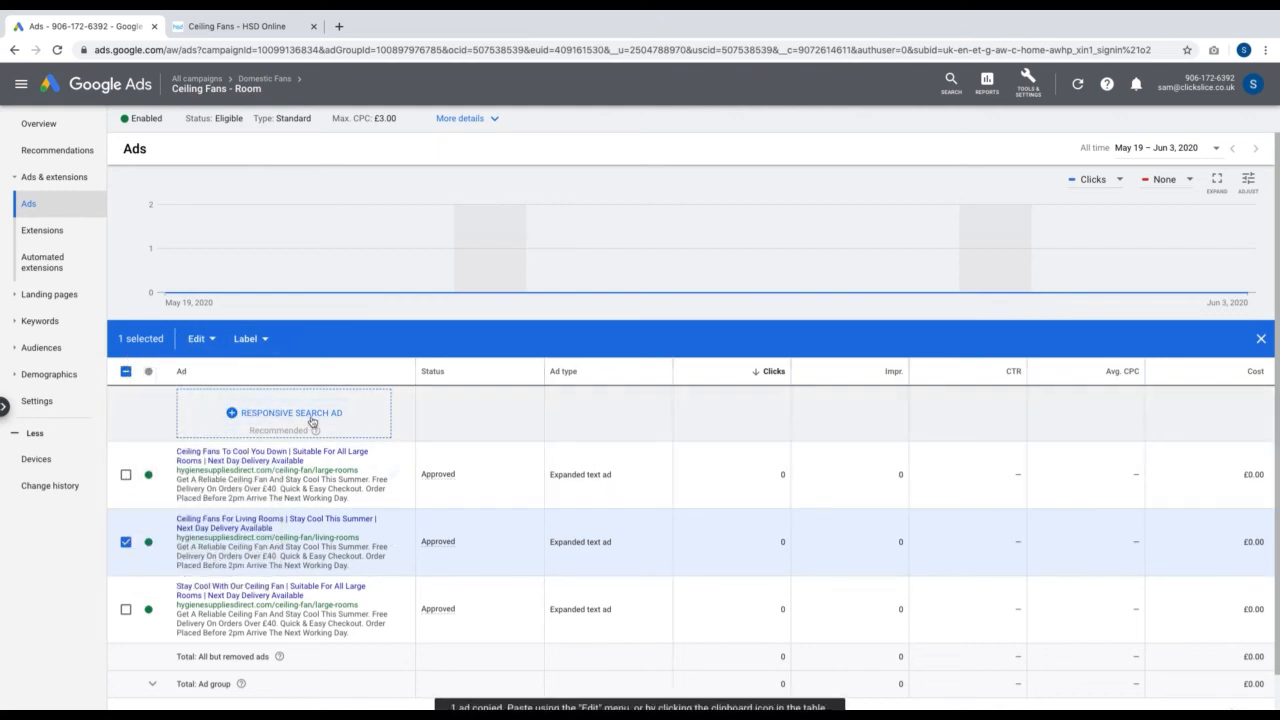
left_click(1260, 340)
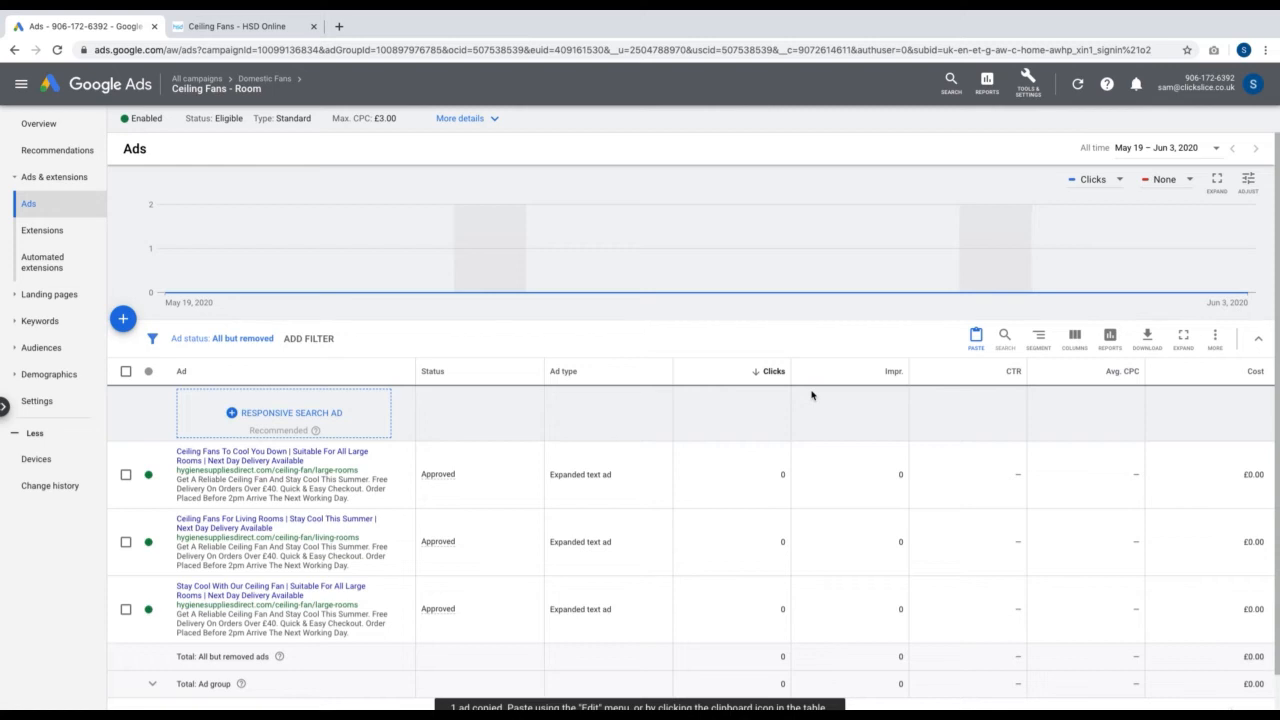
Step: Paste the copied ad into the Ceiling Fans - Room ad group, allowing a duplicate if it already exists
key("ctrl+v")
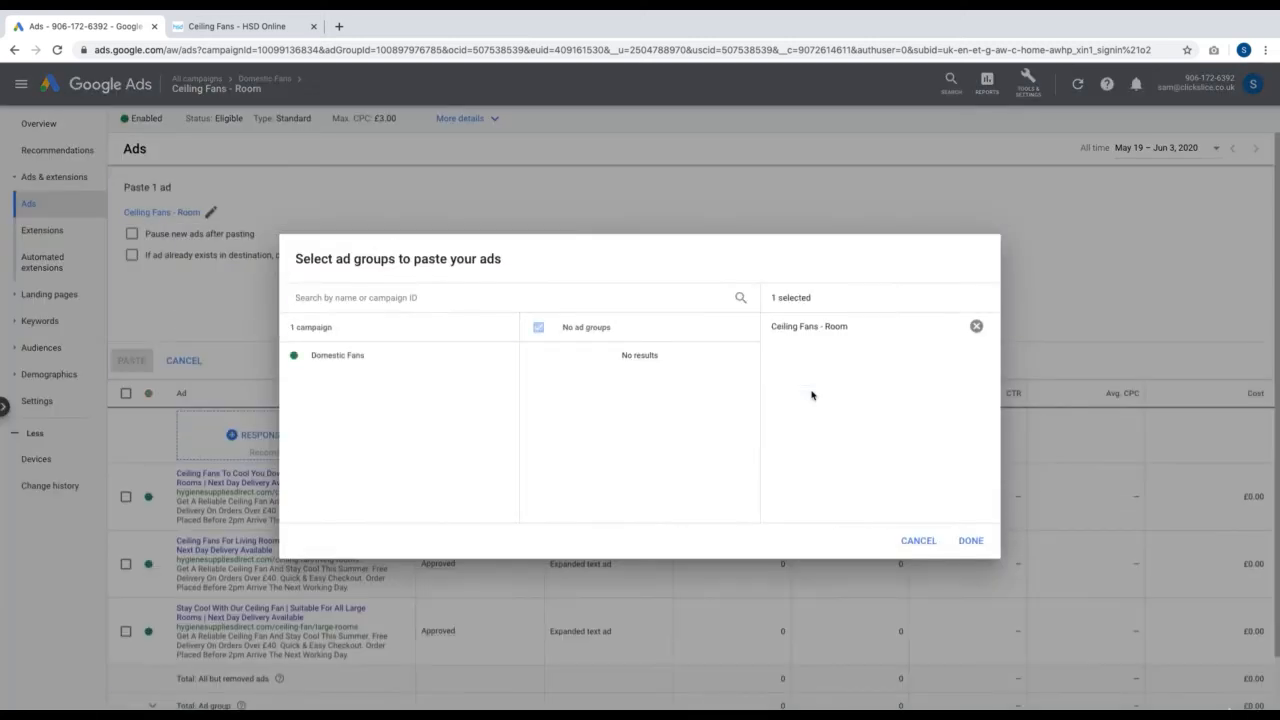
left_click(970, 540)
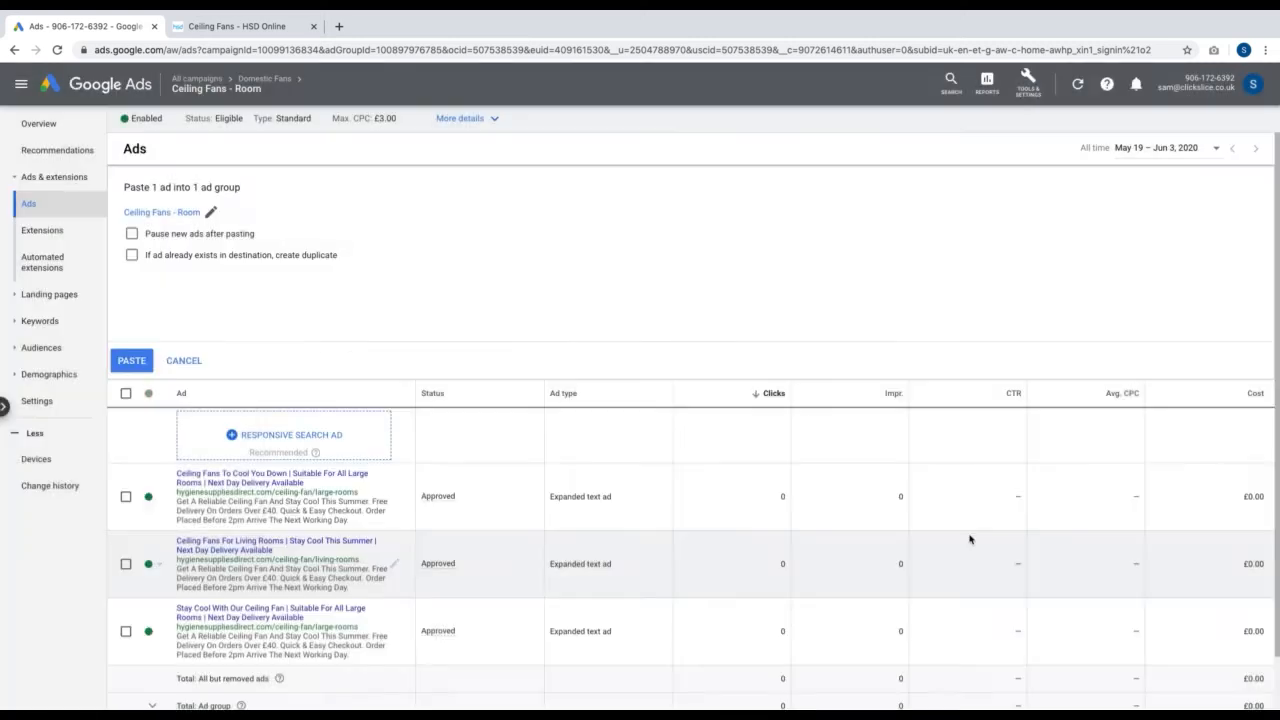
left_click(132, 258)
left_click(130, 360)
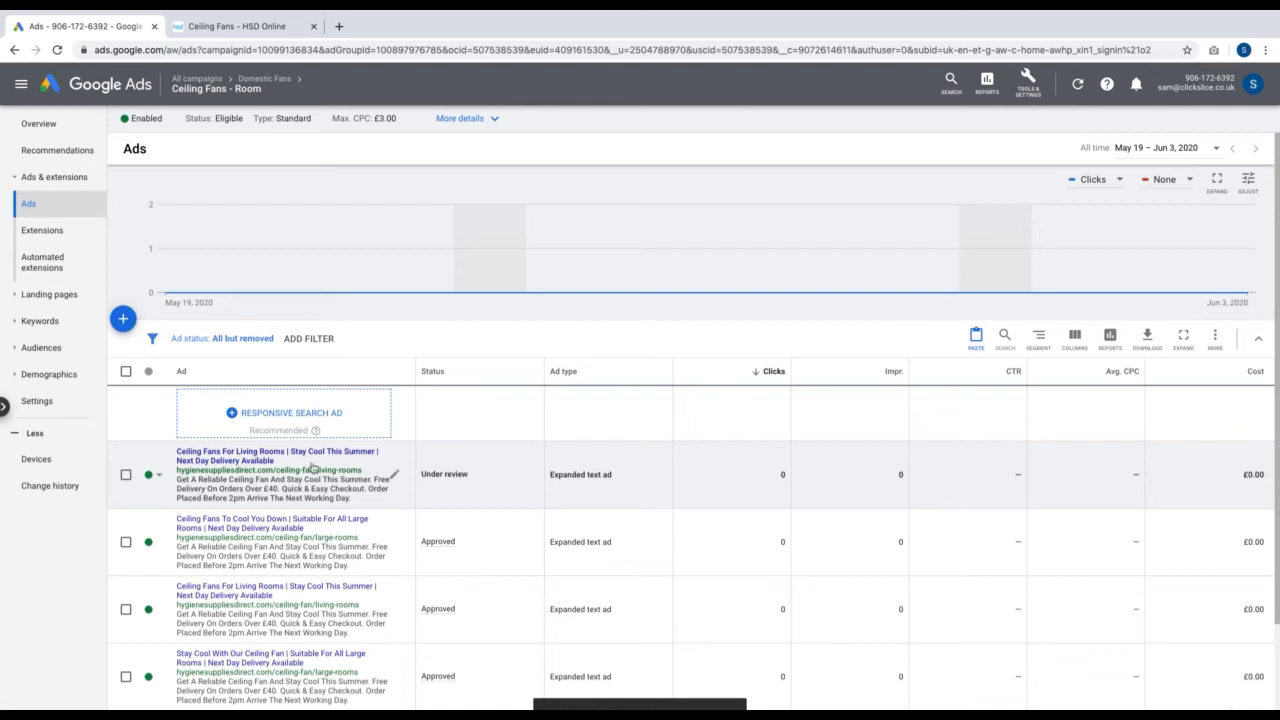
Step: Edit the duplicated living rooms ad, changing Headline 1 to "Living Room Ceiling Fans", and save it
left_click(396, 480)
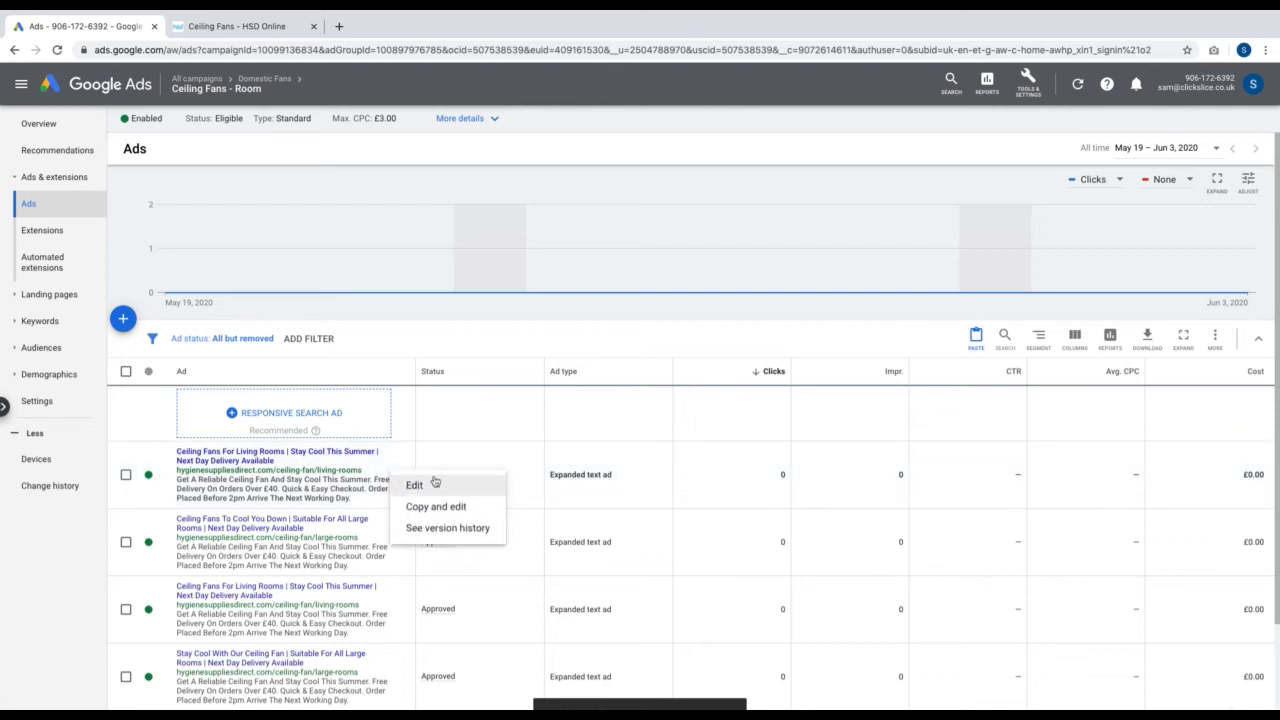
left_click(434, 482)
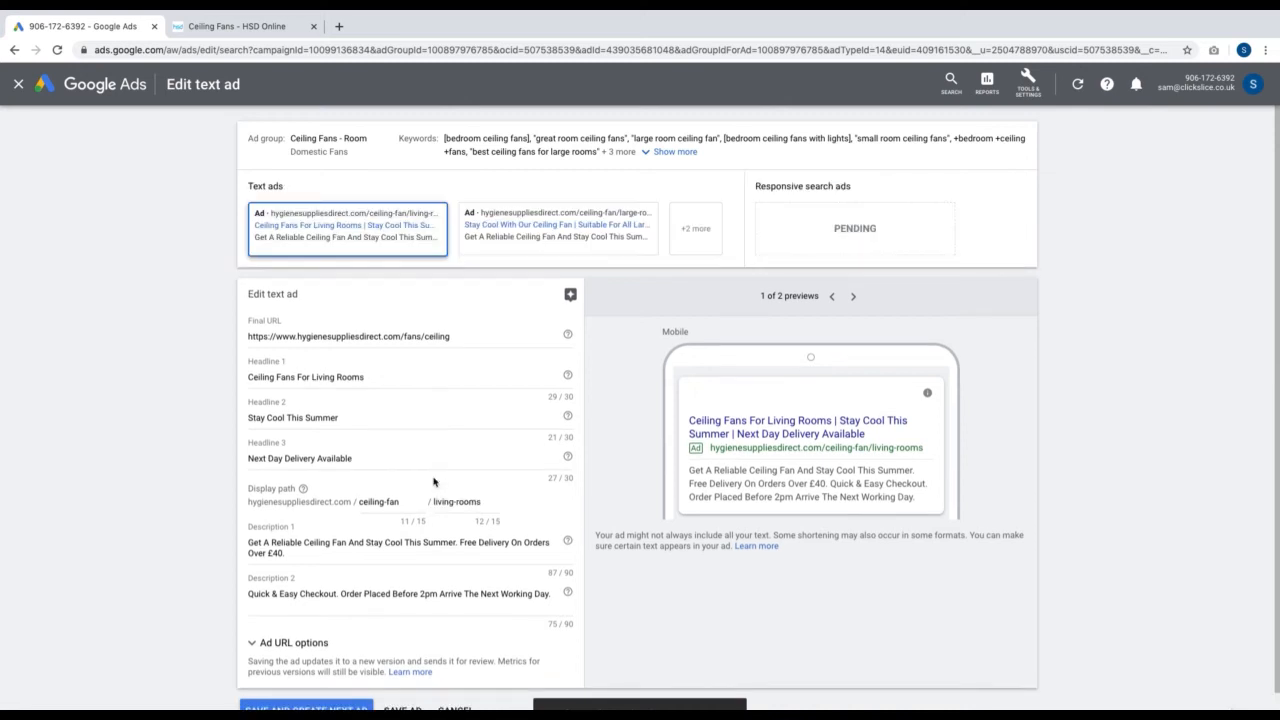
triple_click(338, 377)
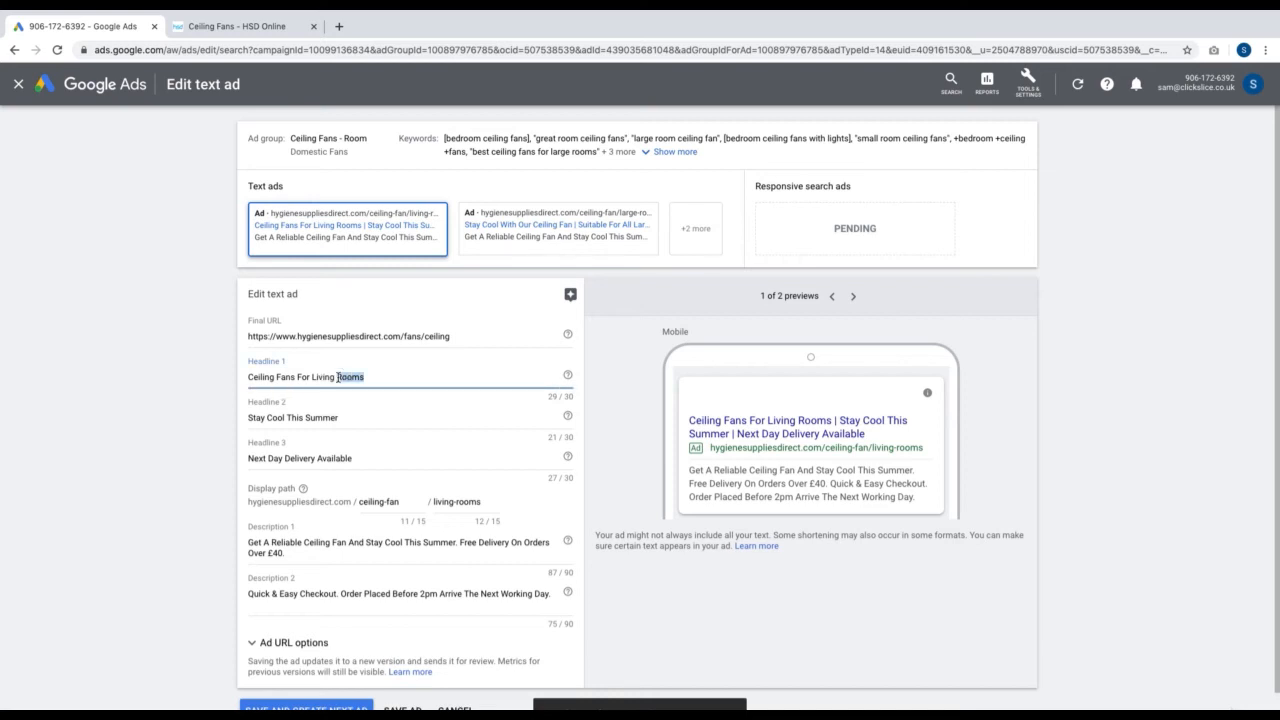
type("Livin")
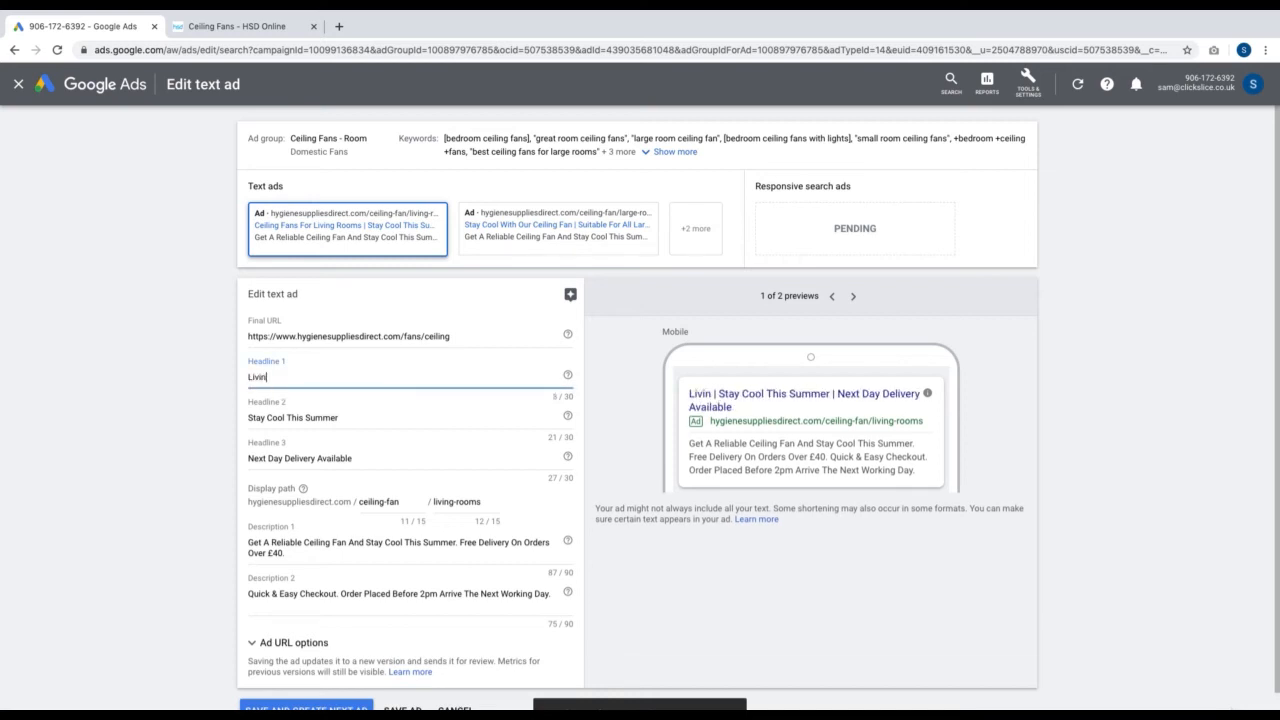
type("g Room Ceiling Fans")
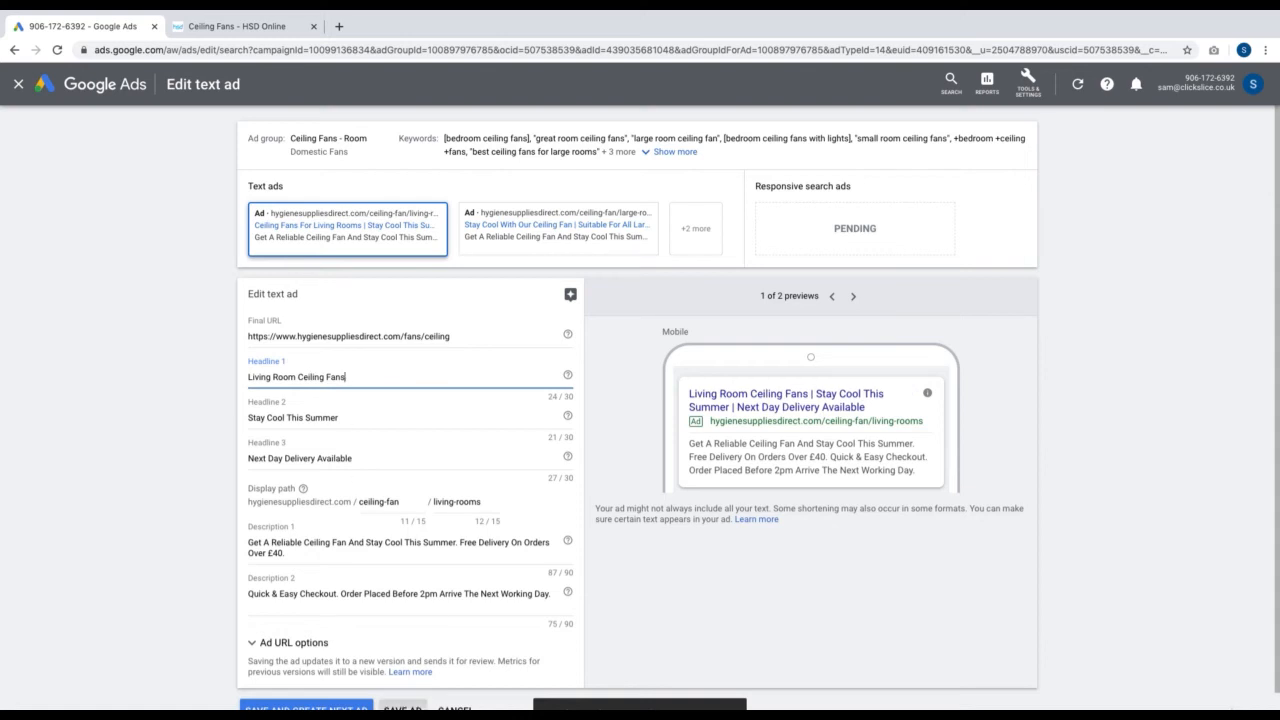
left_click(402, 708)
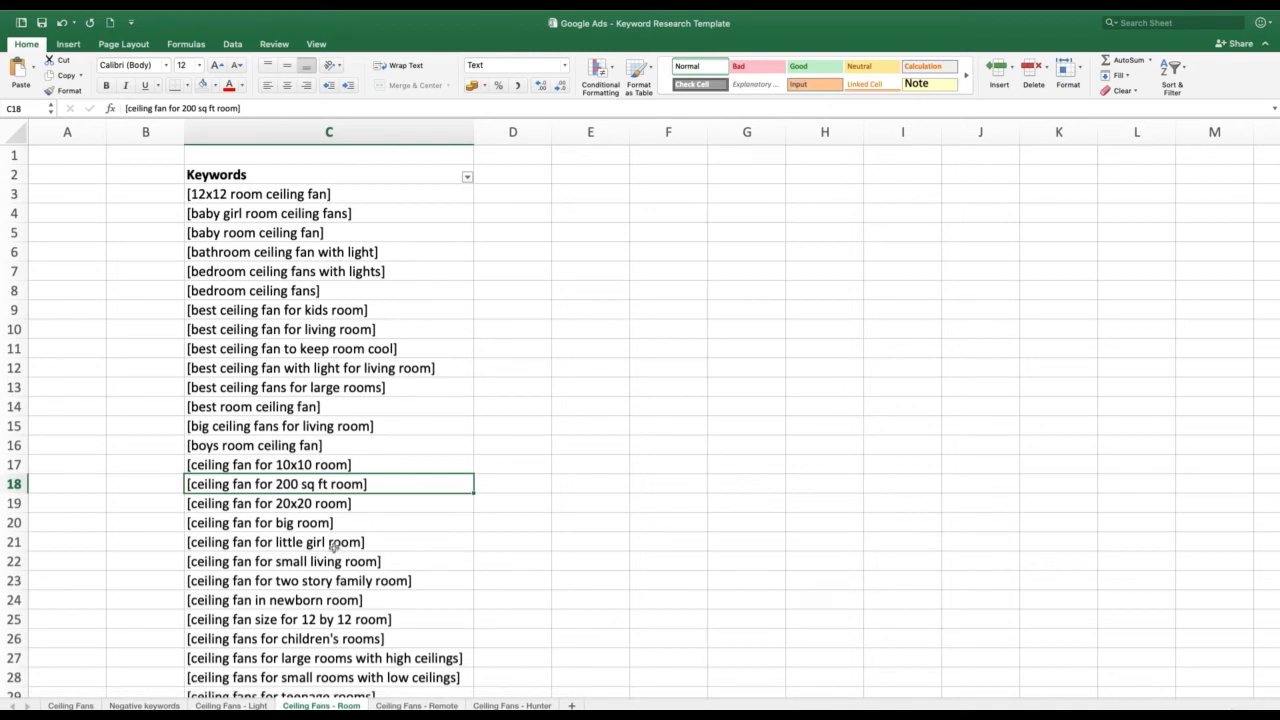
Step: Review the Ceiling Fans - Light keyword sheet in the Excel keyword research workbook, then return to Google Ads
left_click(231, 706)
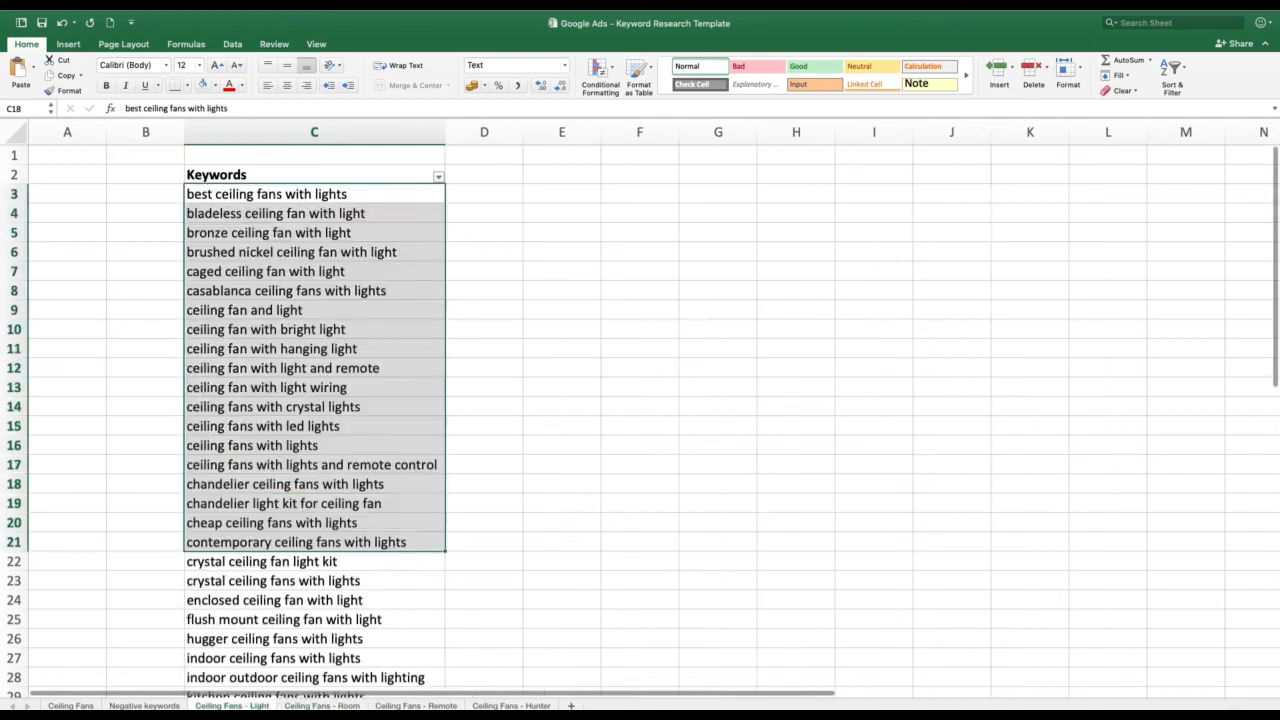
left_click(463, 555)
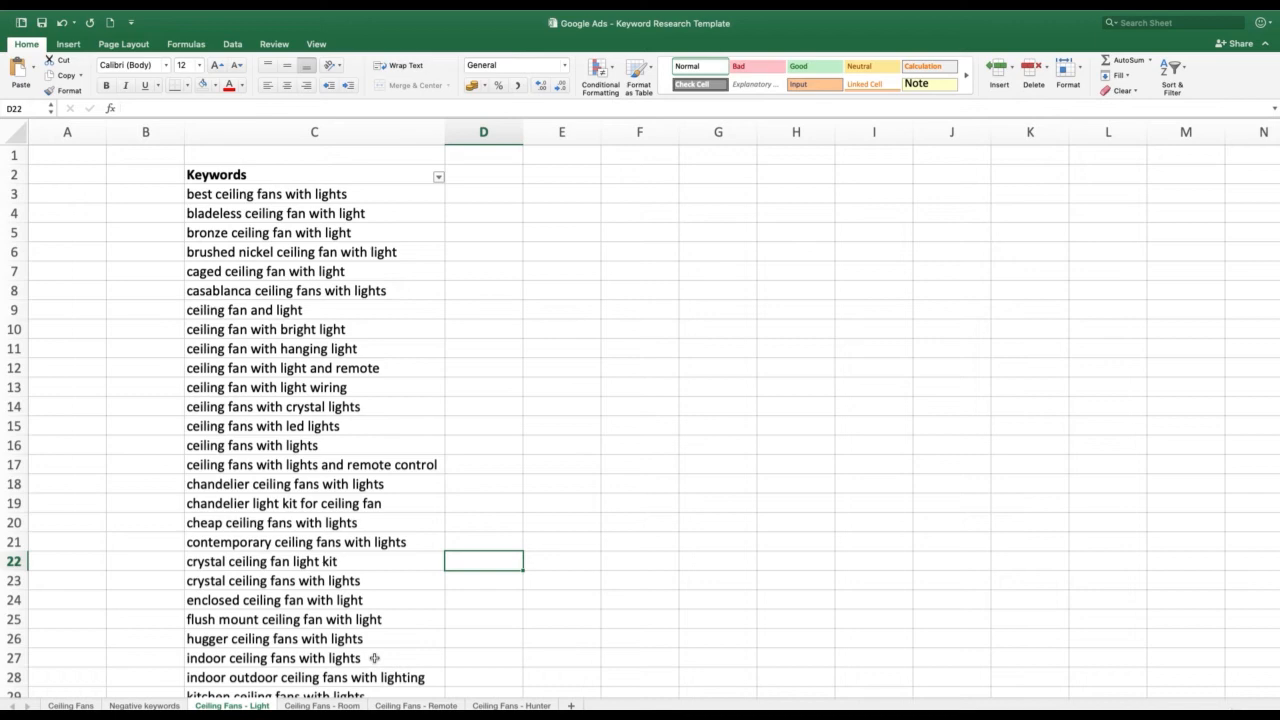
key("ctrl+Right")
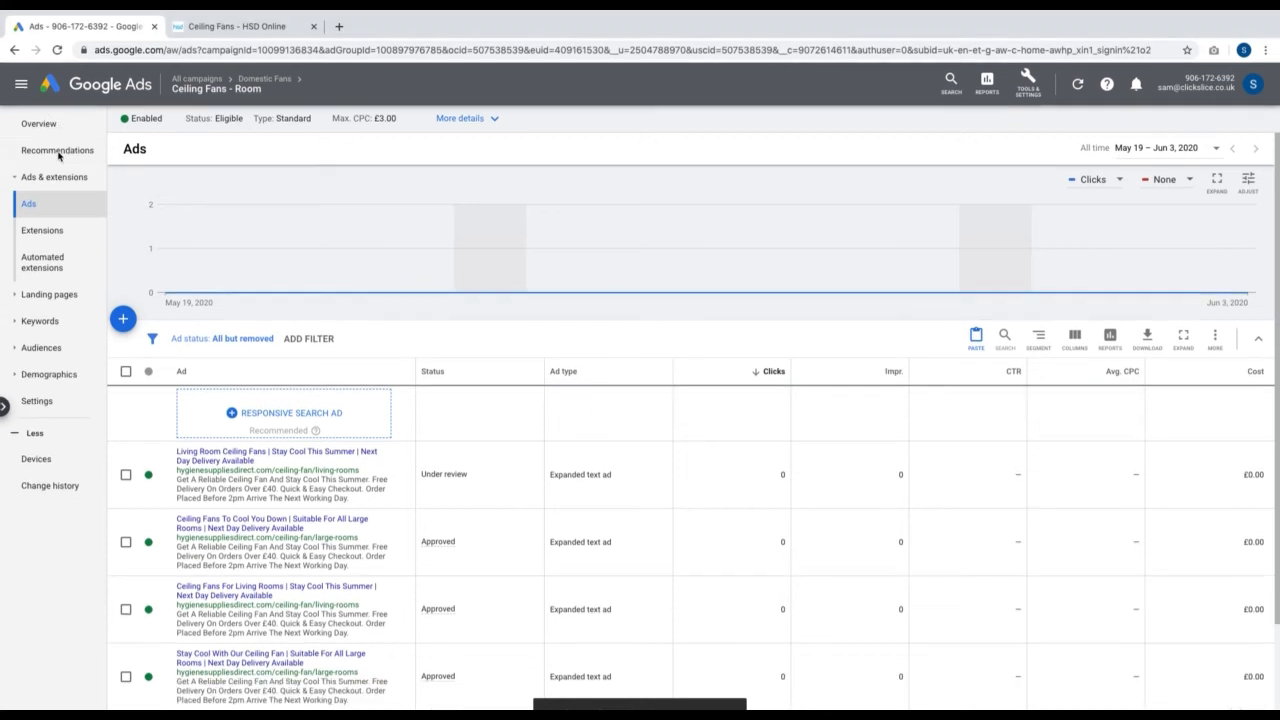
Step: Open the search keywords of the Ceiling Fans - Room ad group through the Domestic Fans campaign
left_click(42, 126)
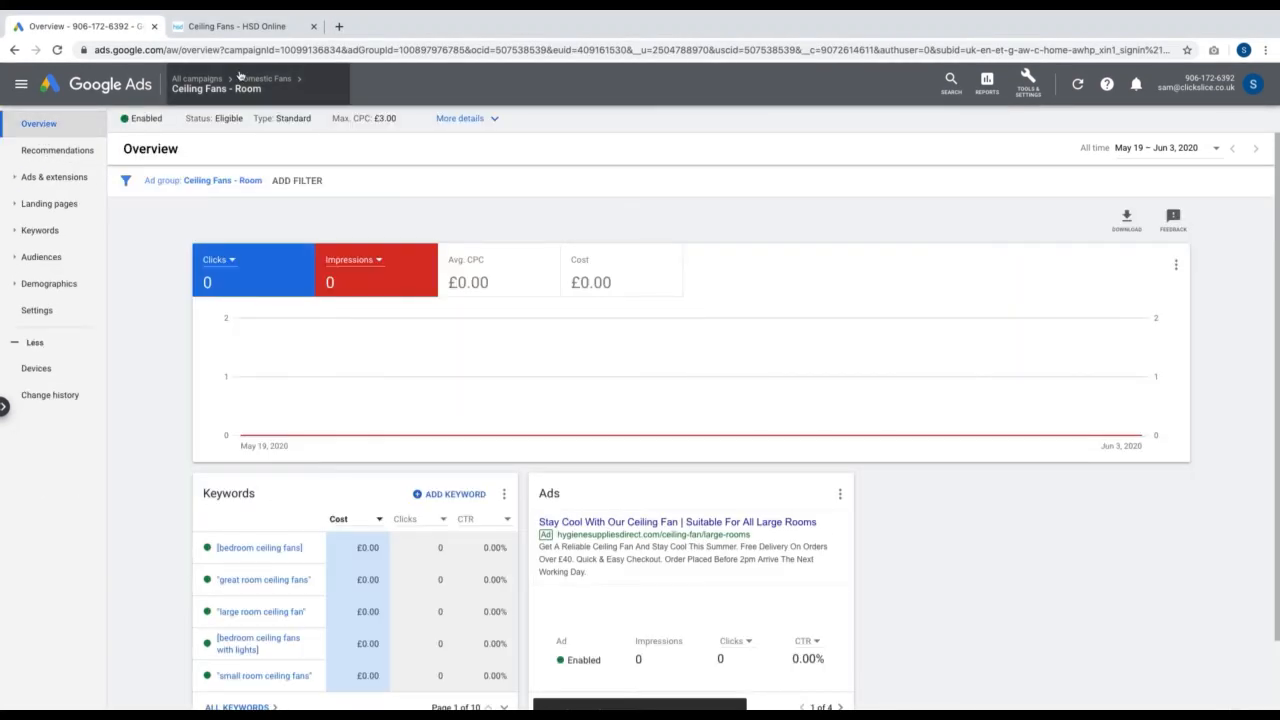
mouse_move(235, 80)
left_click(186, 124)
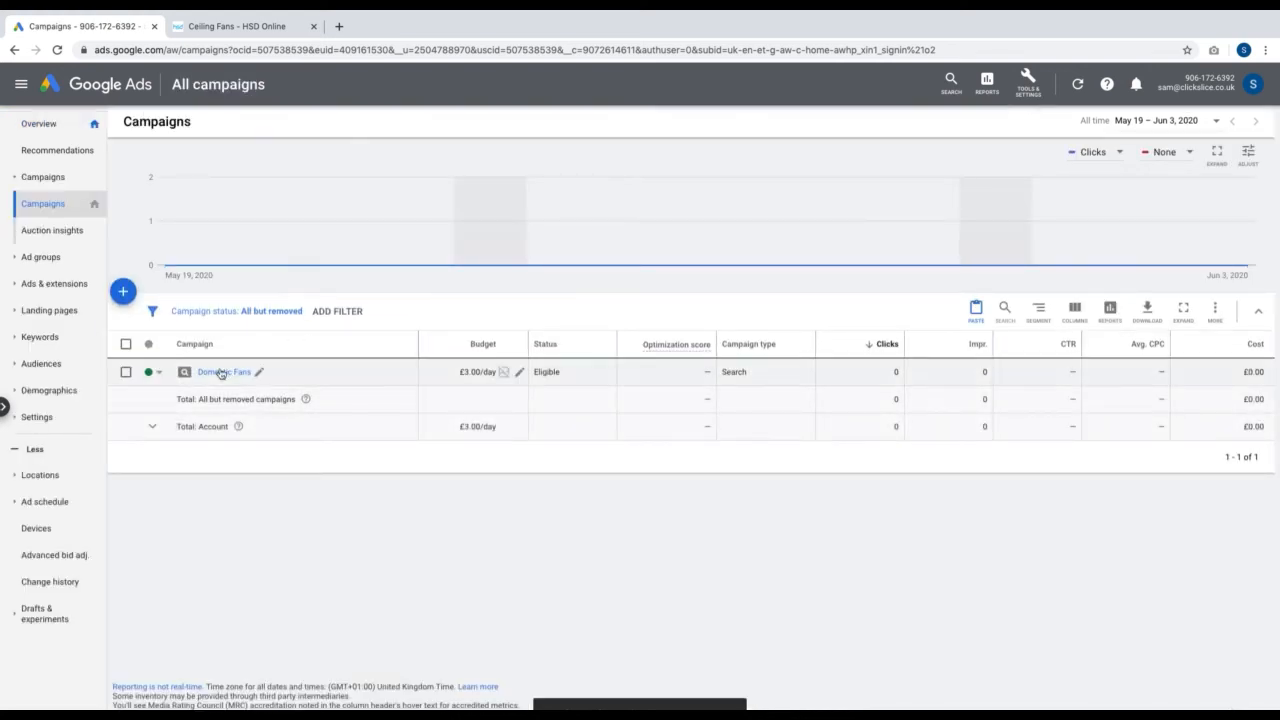
left_click(212, 373)
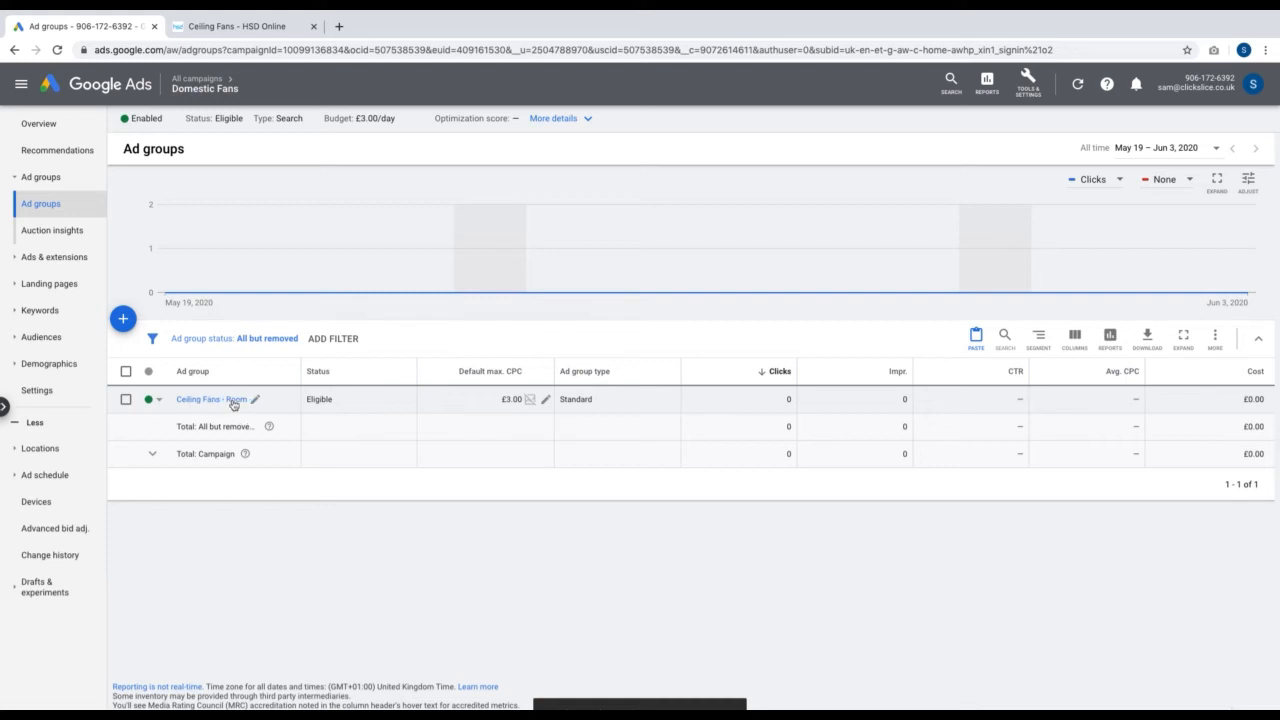
left_click(233, 401)
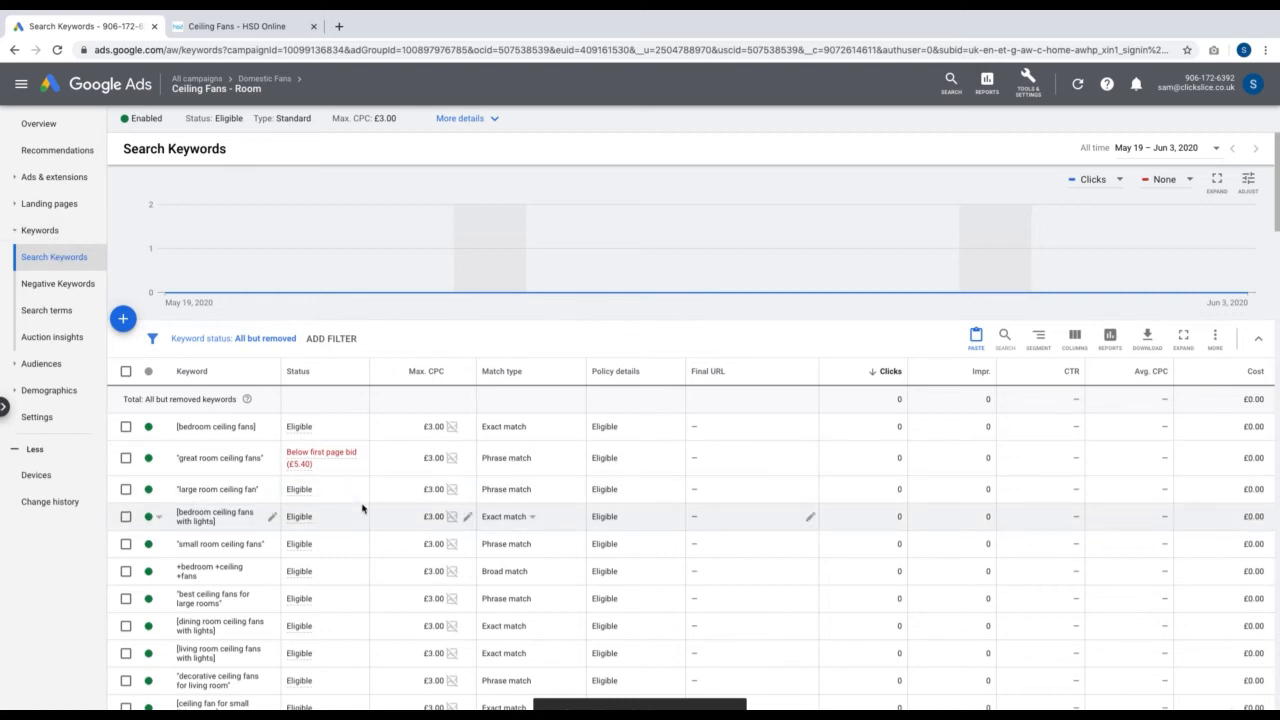
Step: Compare the ad group's search keywords with the Ceiling Fans - Room keyword list in the Excel workbook
scroll(362, 508, "down", 2)
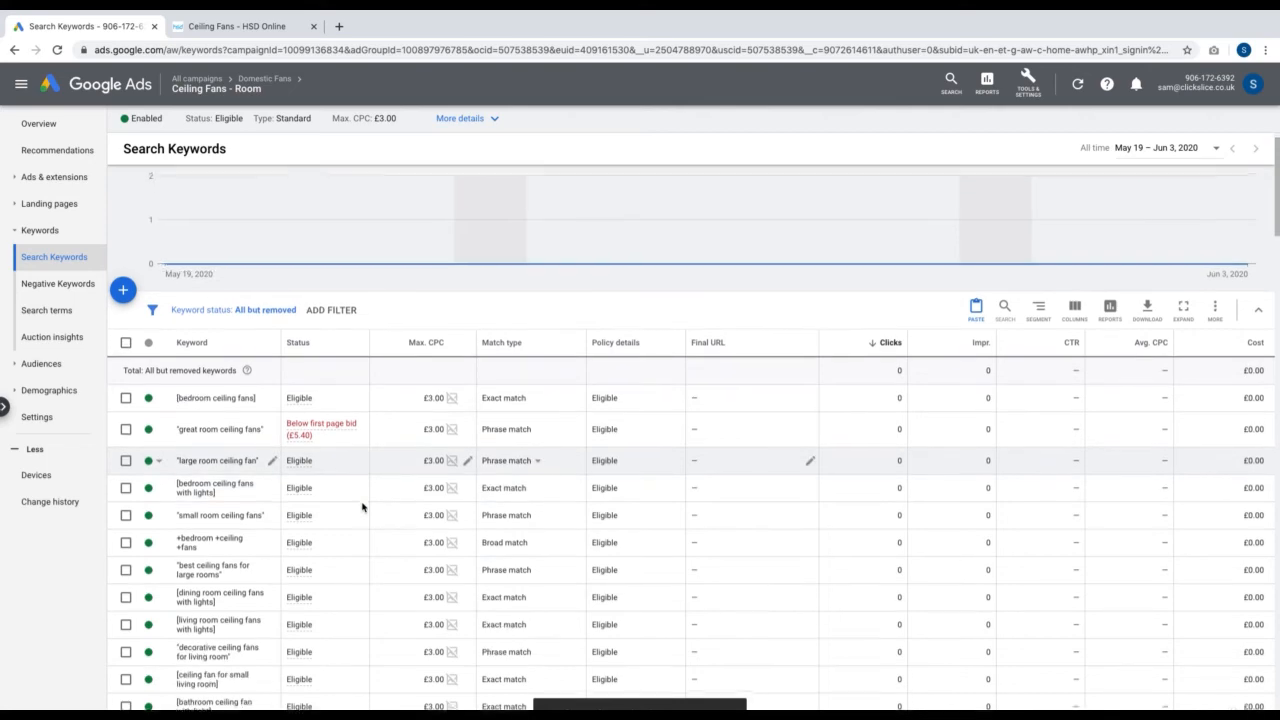
key("ctrl+Left")
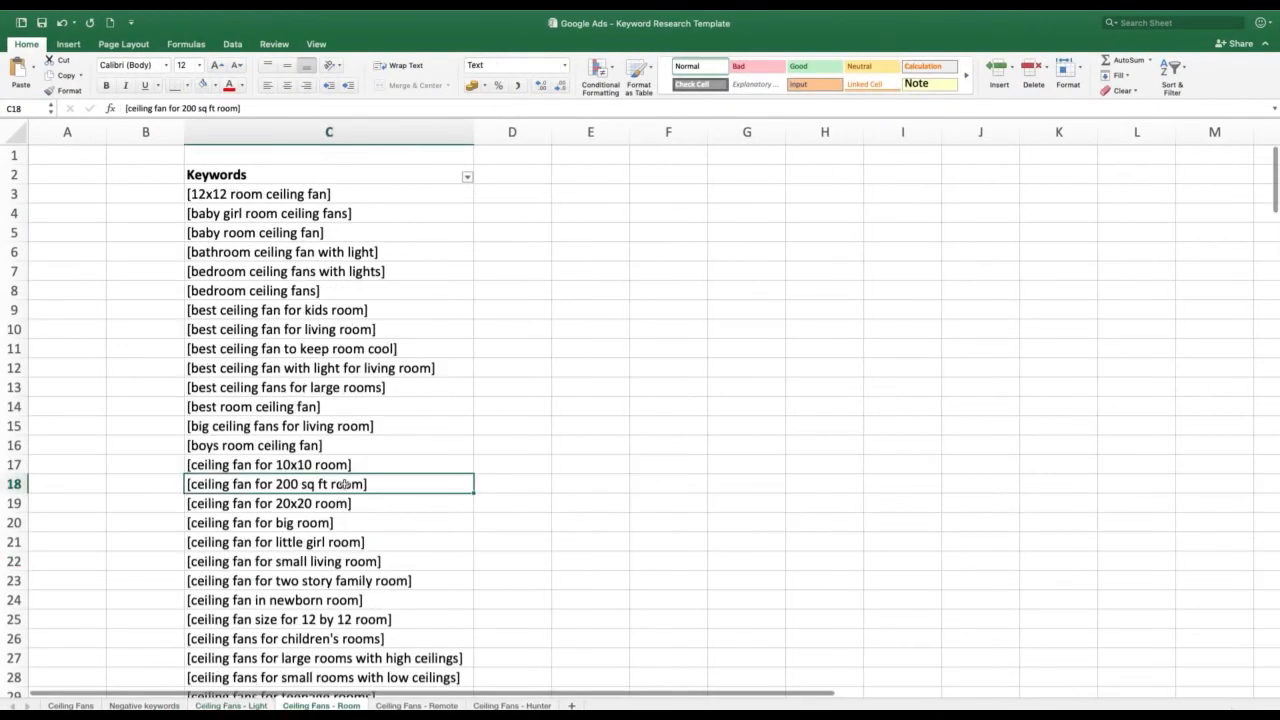
key("ctrl+Right")
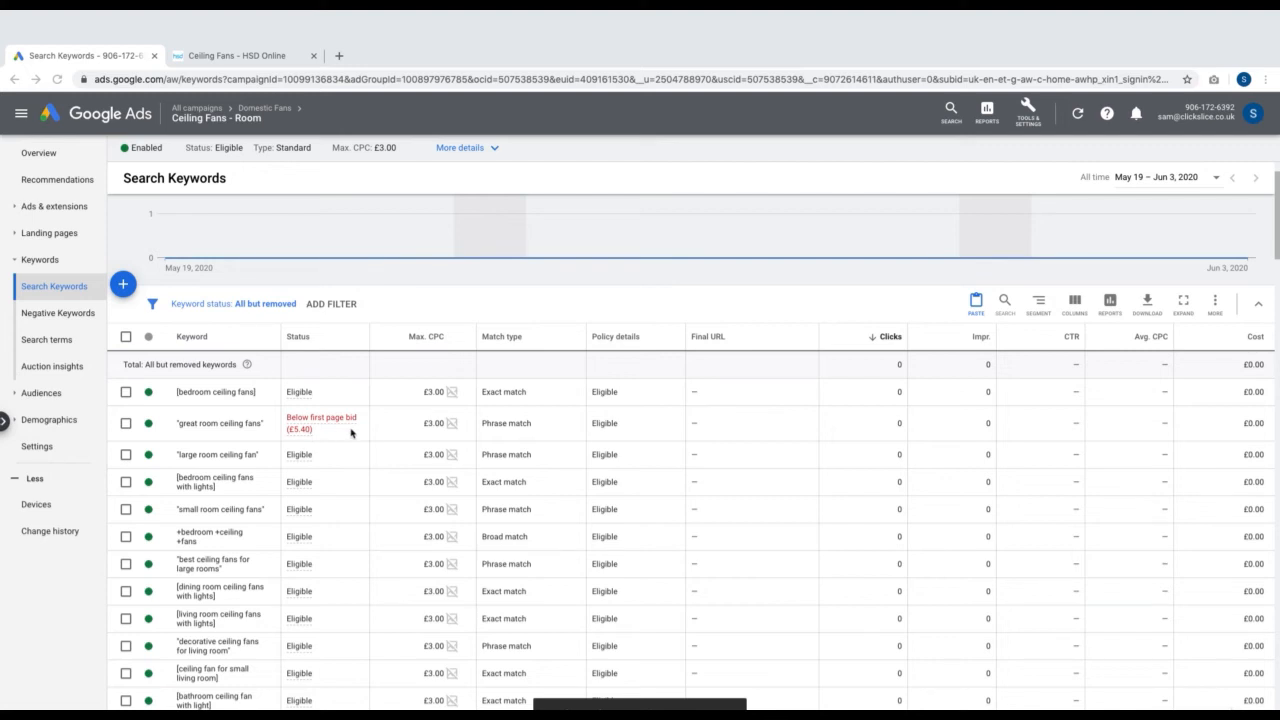
Step: Permanently remove the exact-match keyword [great room ceiling fans] from the ad group
scroll(350, 432, "down", 10)
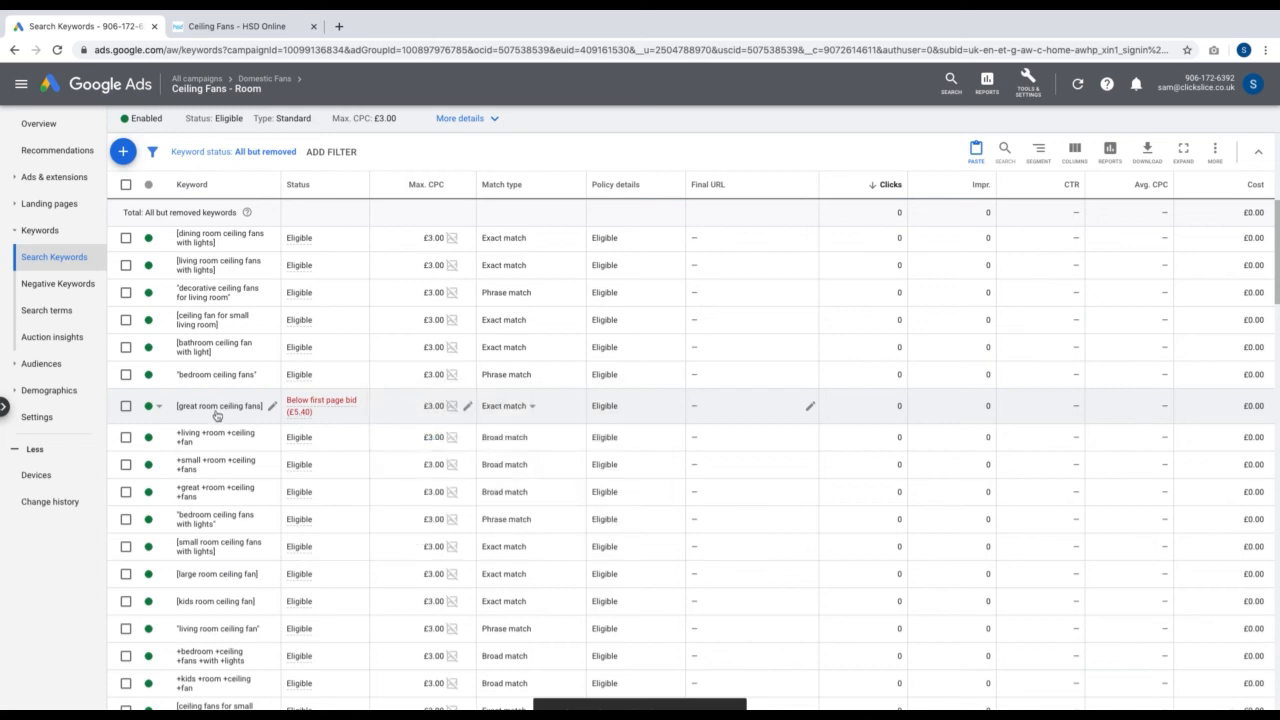
left_click(126, 406)
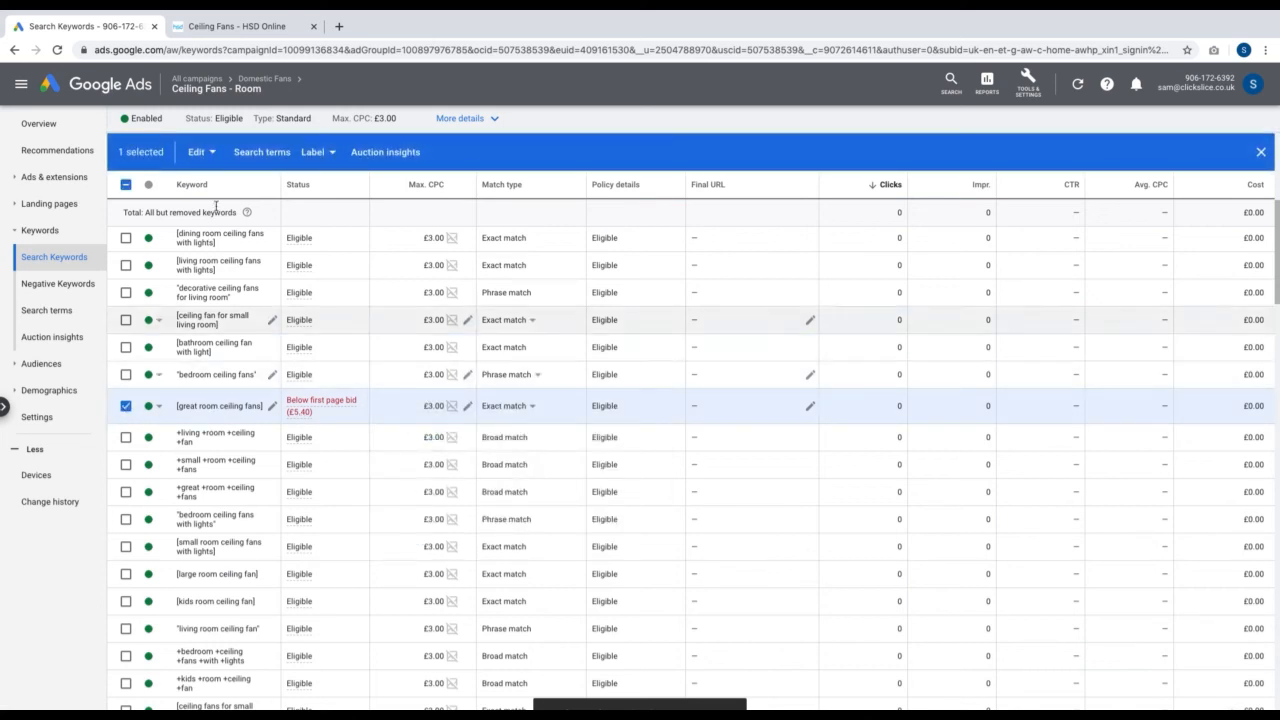
left_click(203, 158)
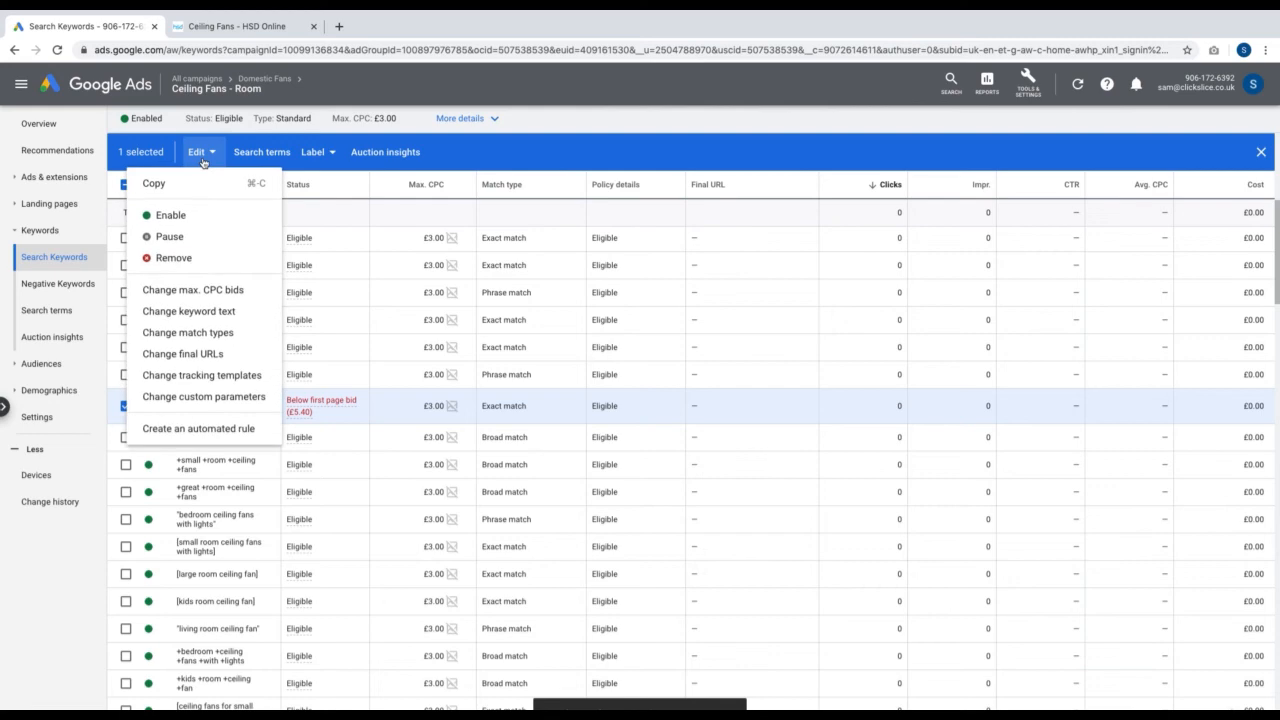
left_click(174, 258)
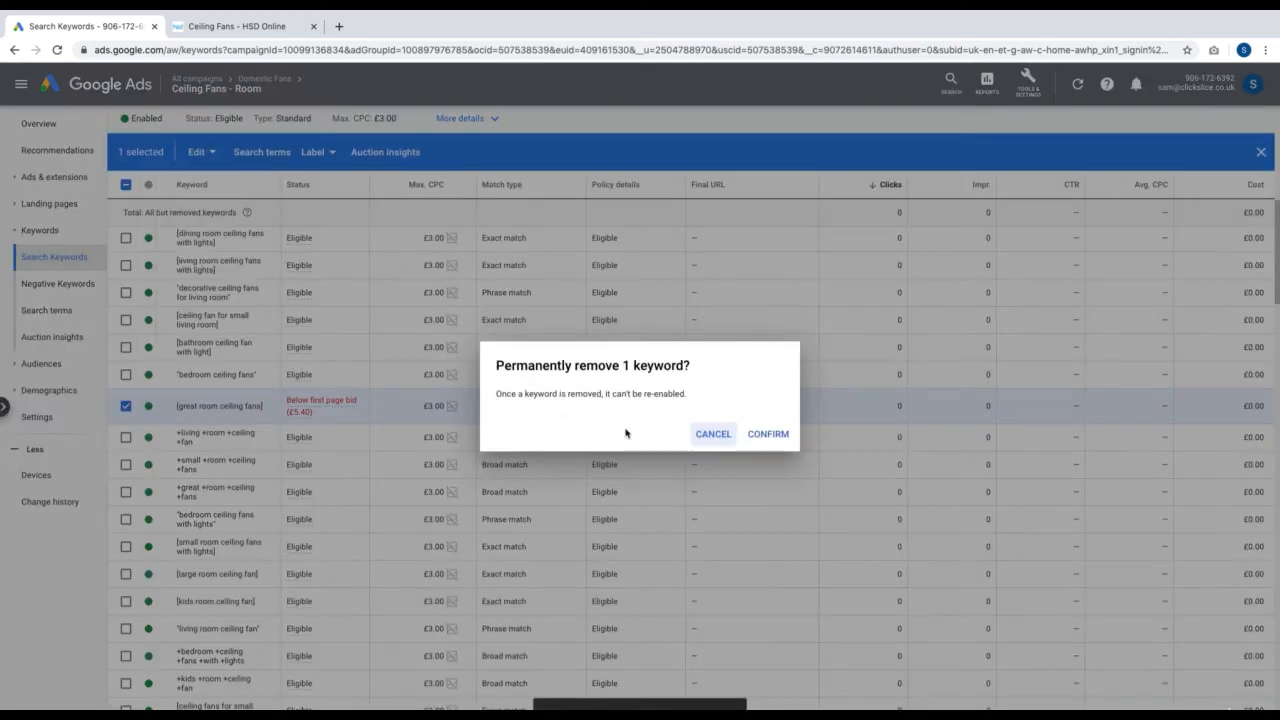
left_click(767, 434)
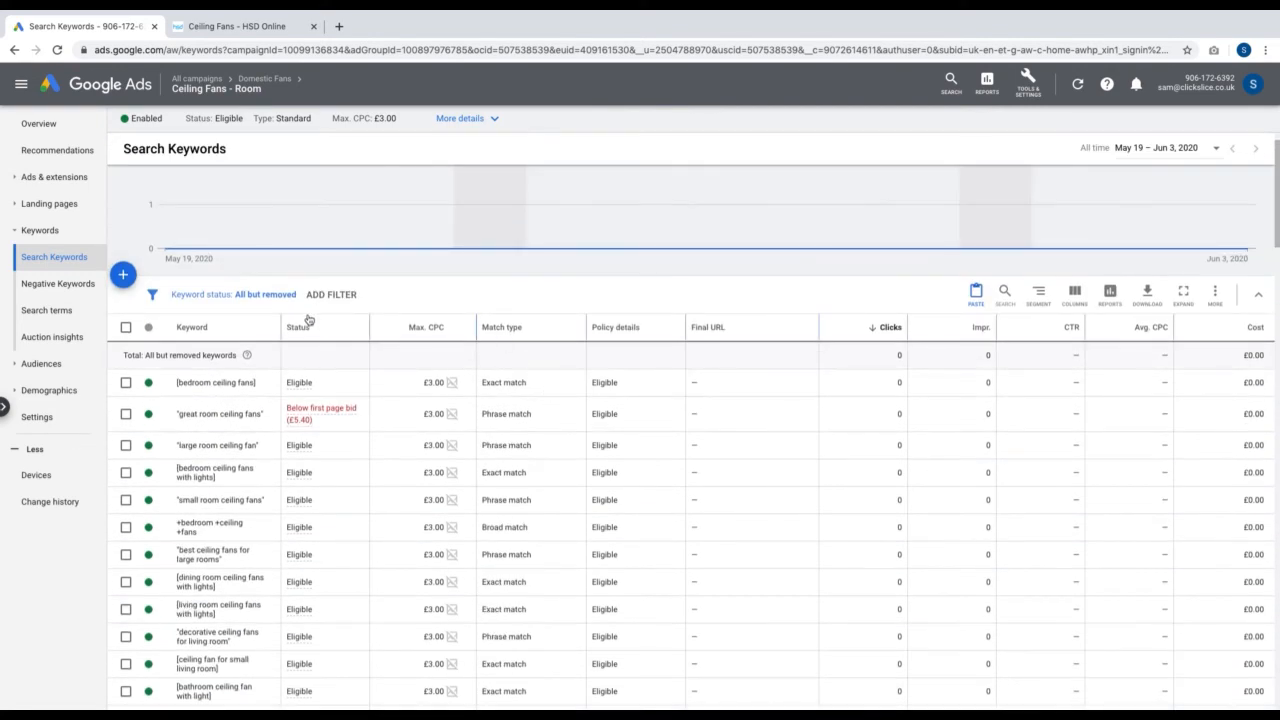
left_click(264, 296)
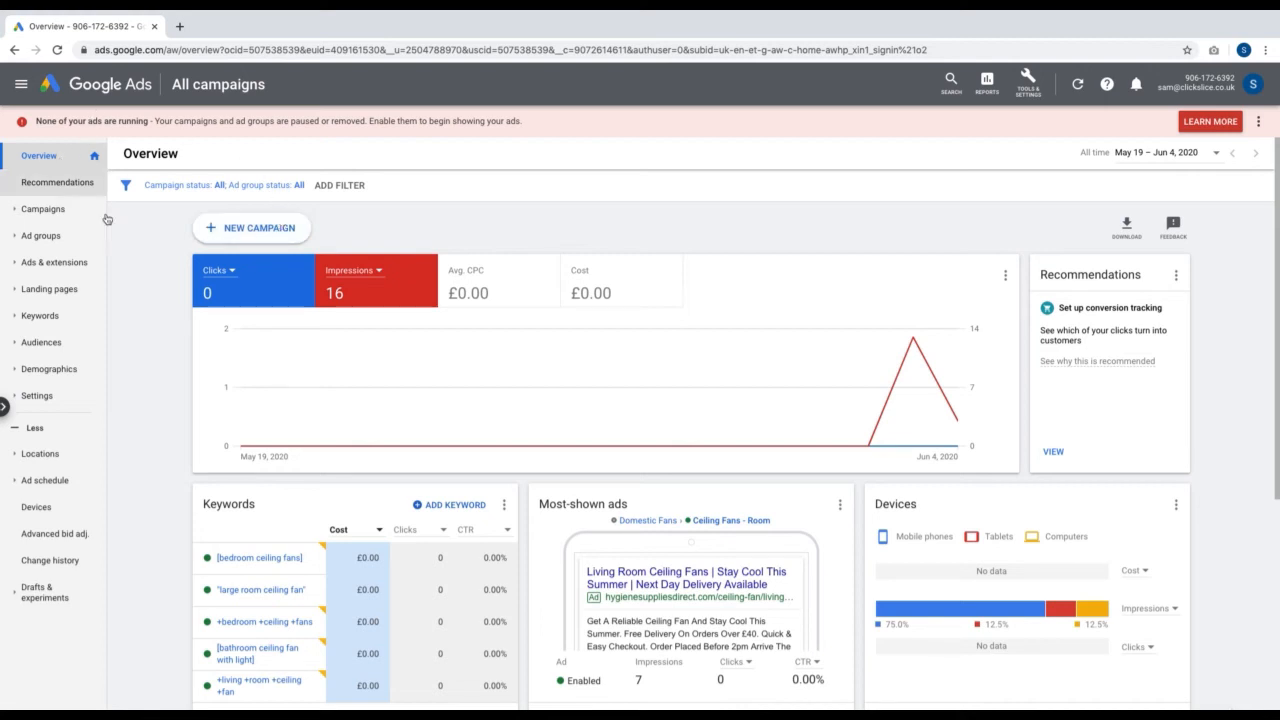
Step: Open the campaign settings and view the ad rotation options of the Domestic Fans campaign
left_click(40, 396)
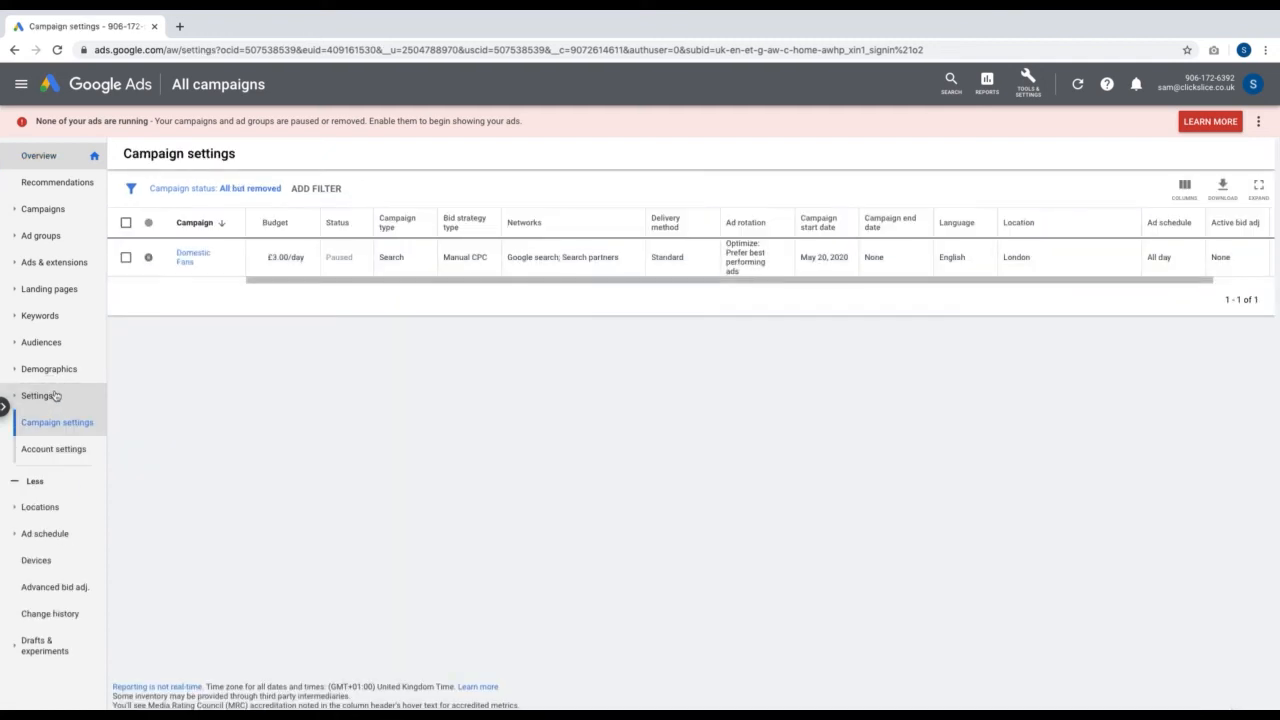
left_click(772, 255)
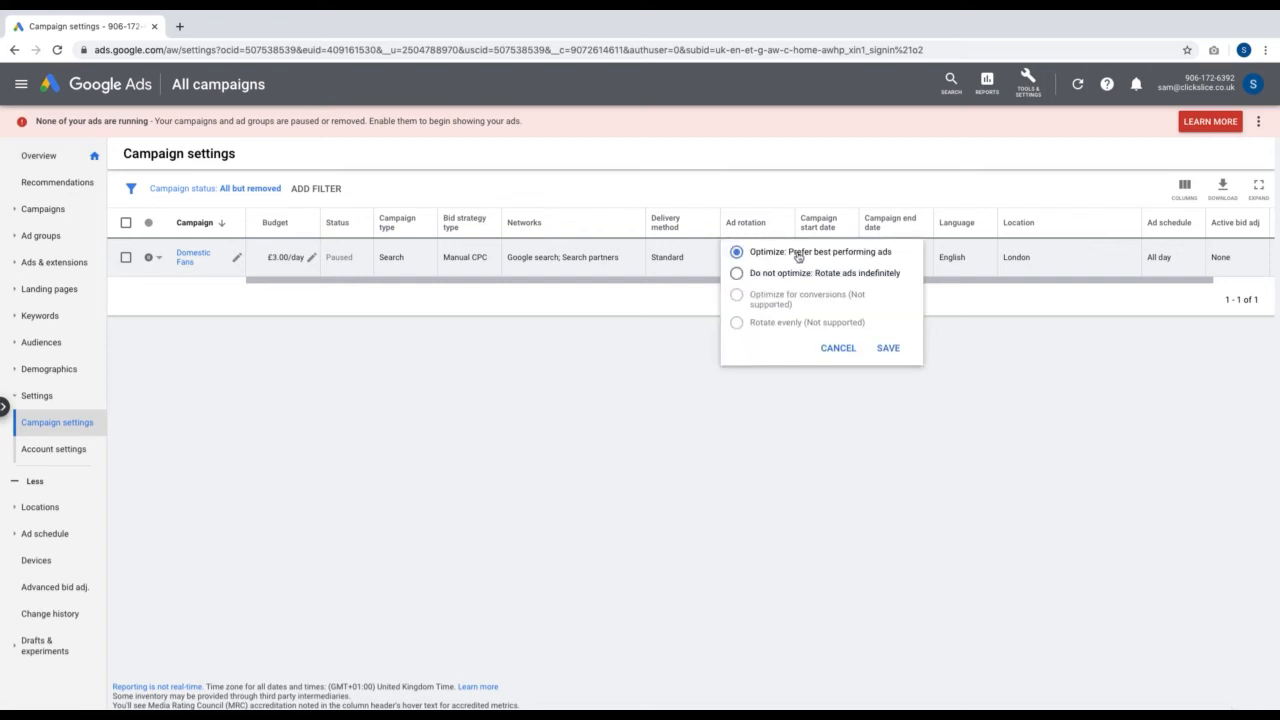
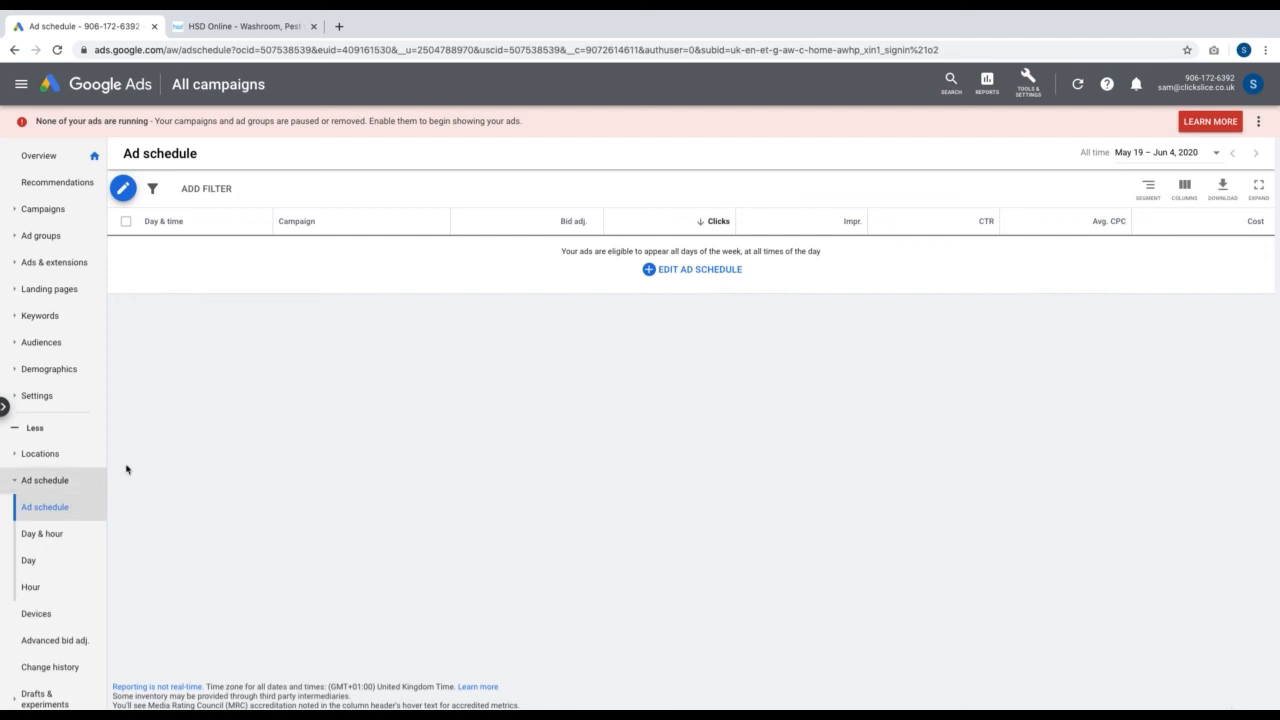
Step: Start editing the ad schedule and choose Domestic Fans as its campaign
left_click(662, 276)
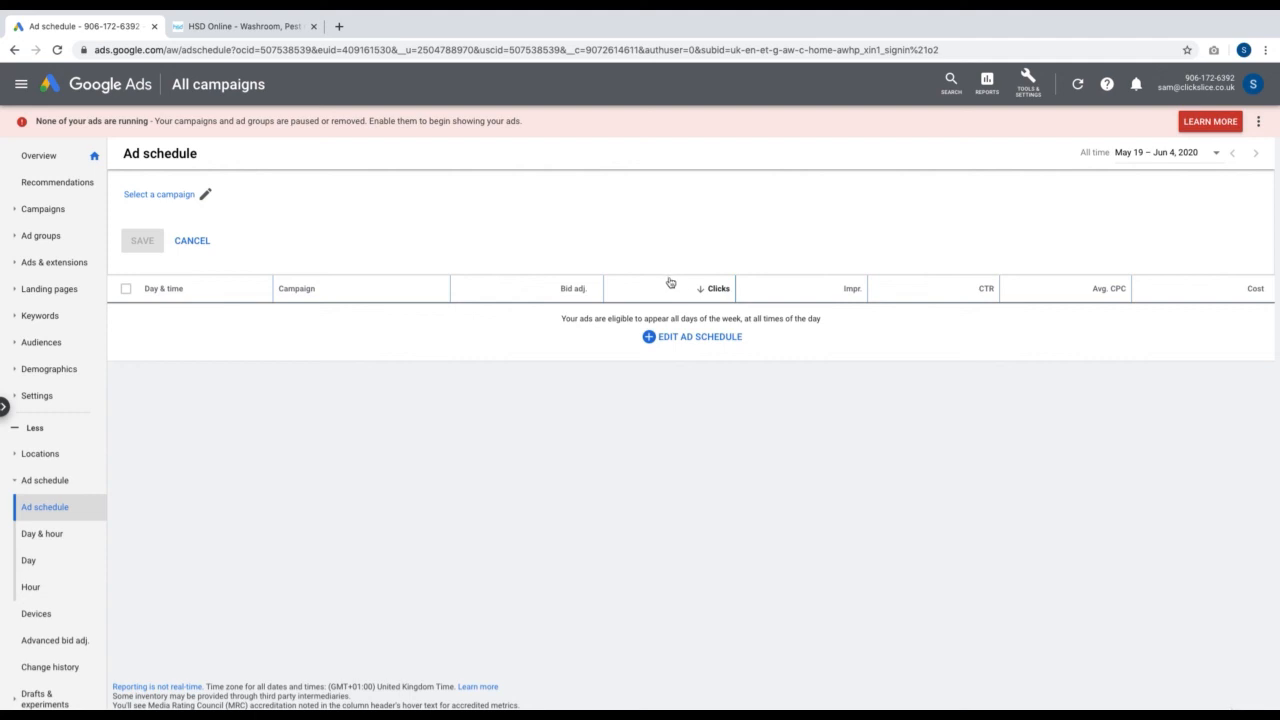
left_click(184, 194)
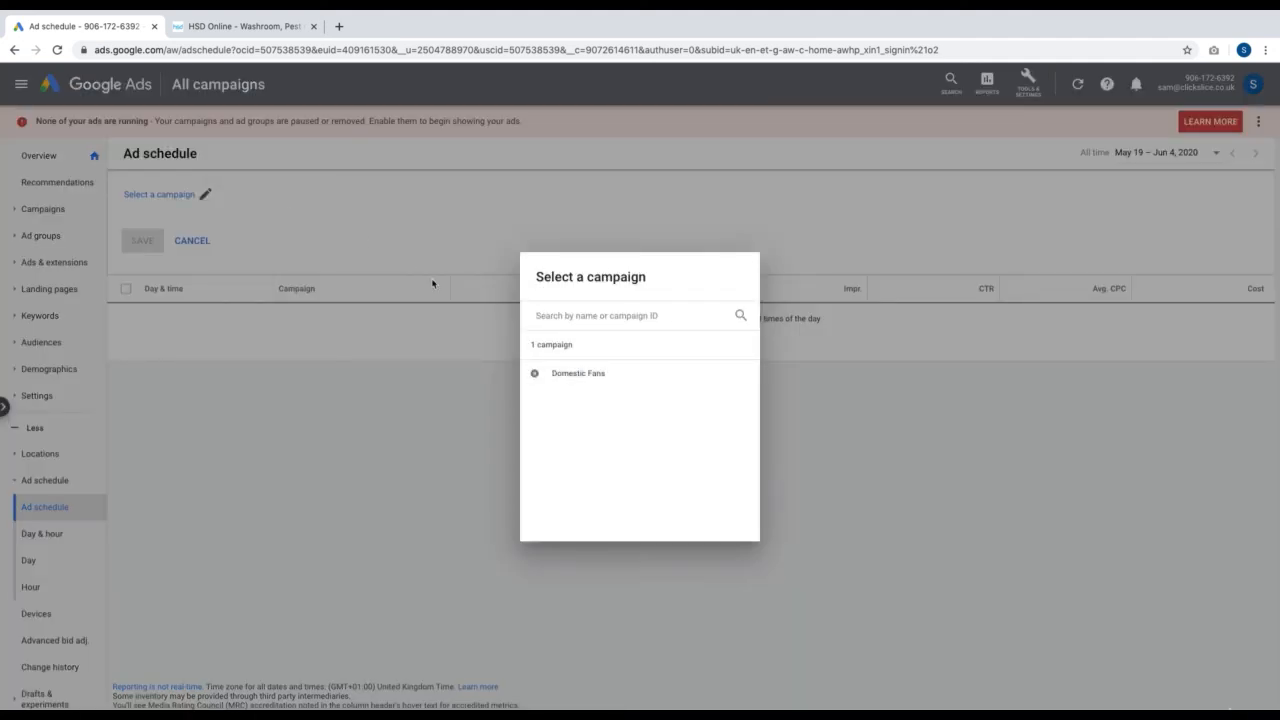
left_click(634, 381)
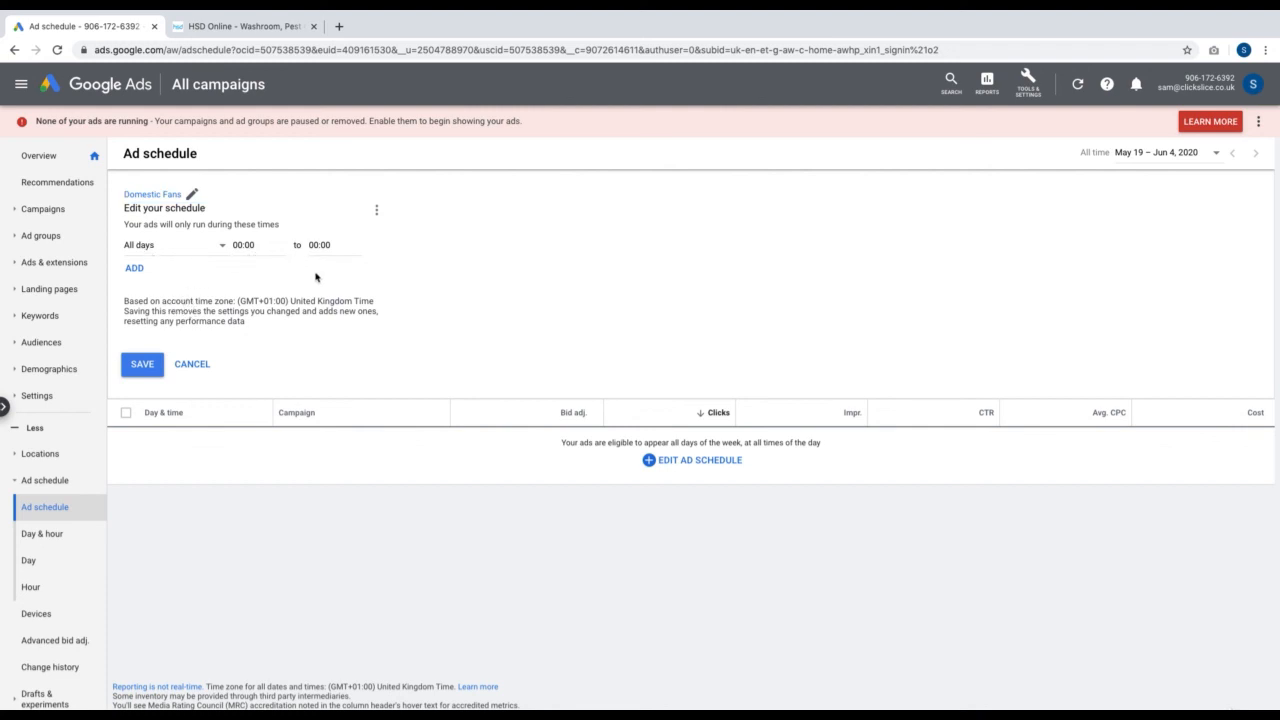
Step: Set the first schedule row to Mondays - Fridays with a start time of 09:00
left_click(214, 255)
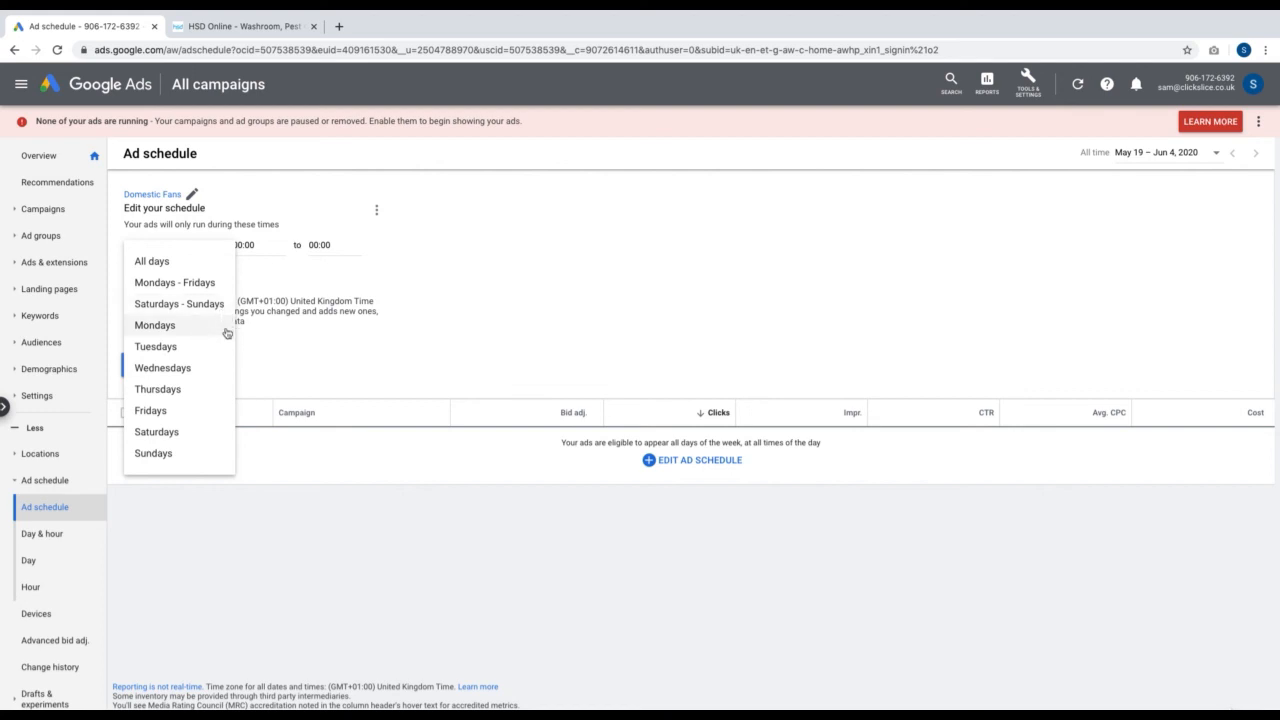
left_click(207, 282)
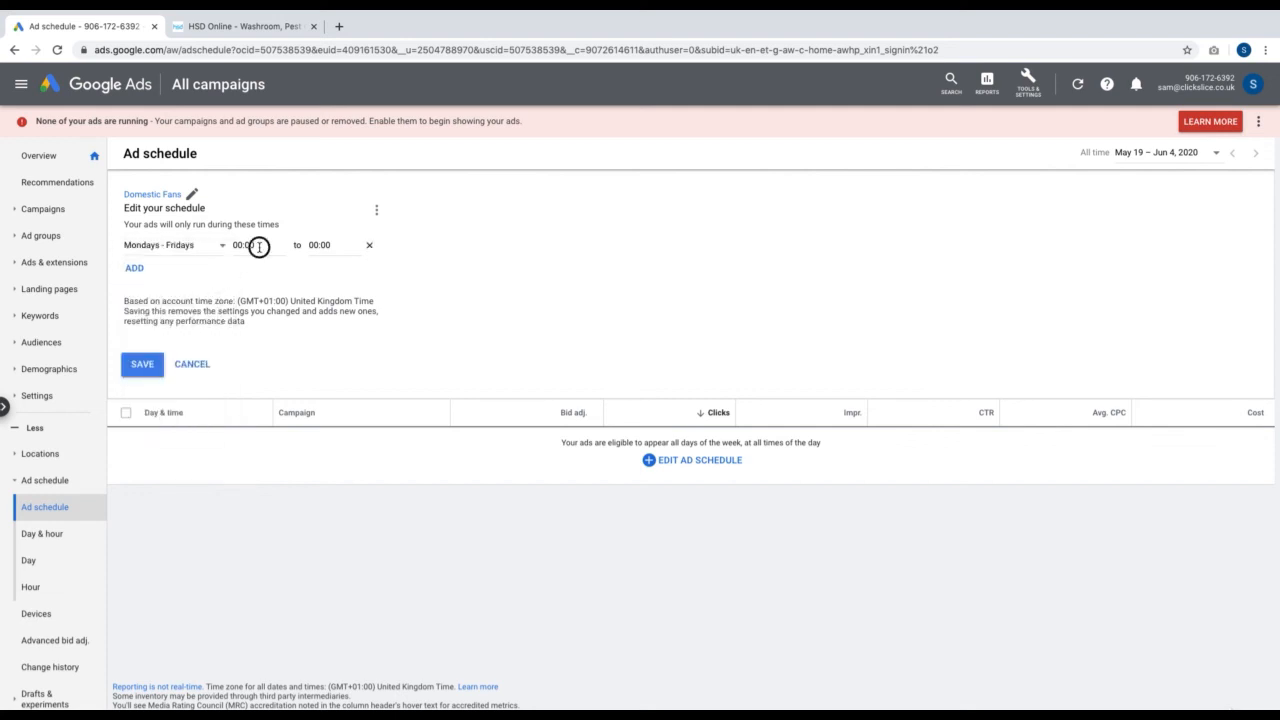
left_click(258, 247)
scroll(250, 448, "down", 3)
scroll(248, 452, "down", 6)
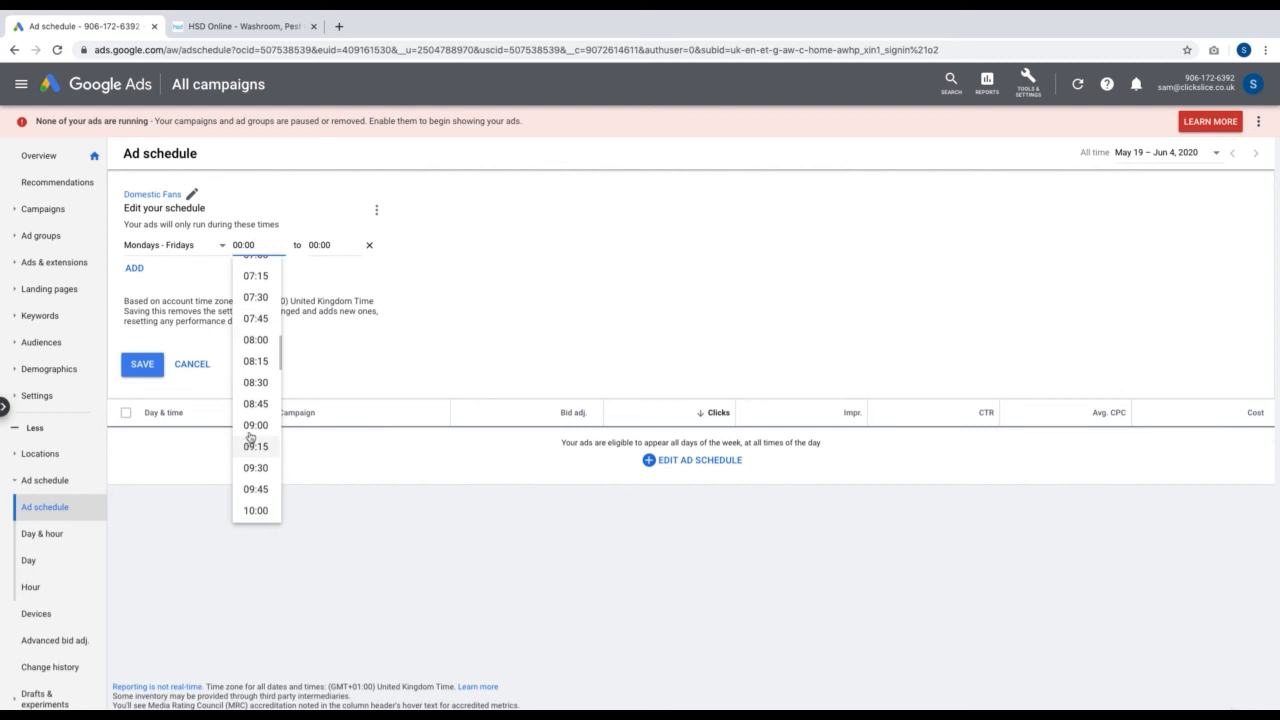
left_click(255, 425)
Step: Set the Mondays - Fridays row's end time to 17:00 and its start time to 08:30
left_click(322, 246)
scroll(322, 410, "down", 10)
scroll(322, 420, "down", 7)
scroll(322, 420, "down", 4)
left_click(330, 360)
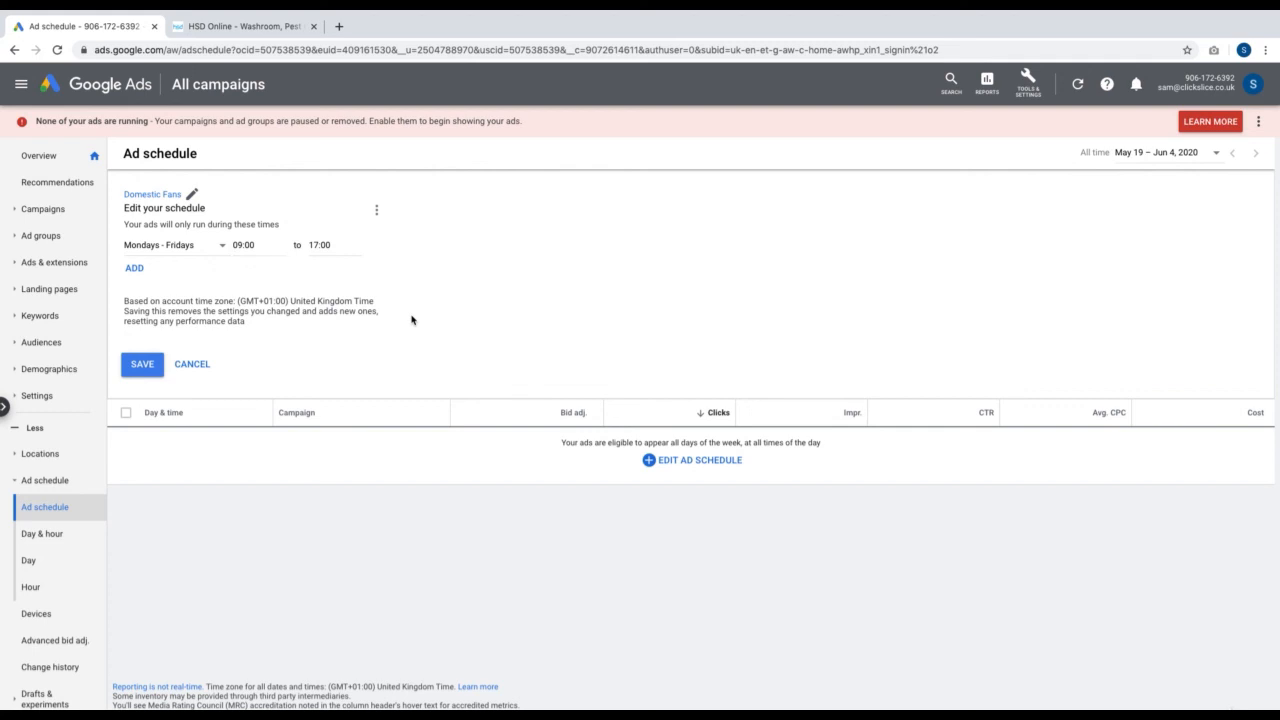
left_click(264, 245)
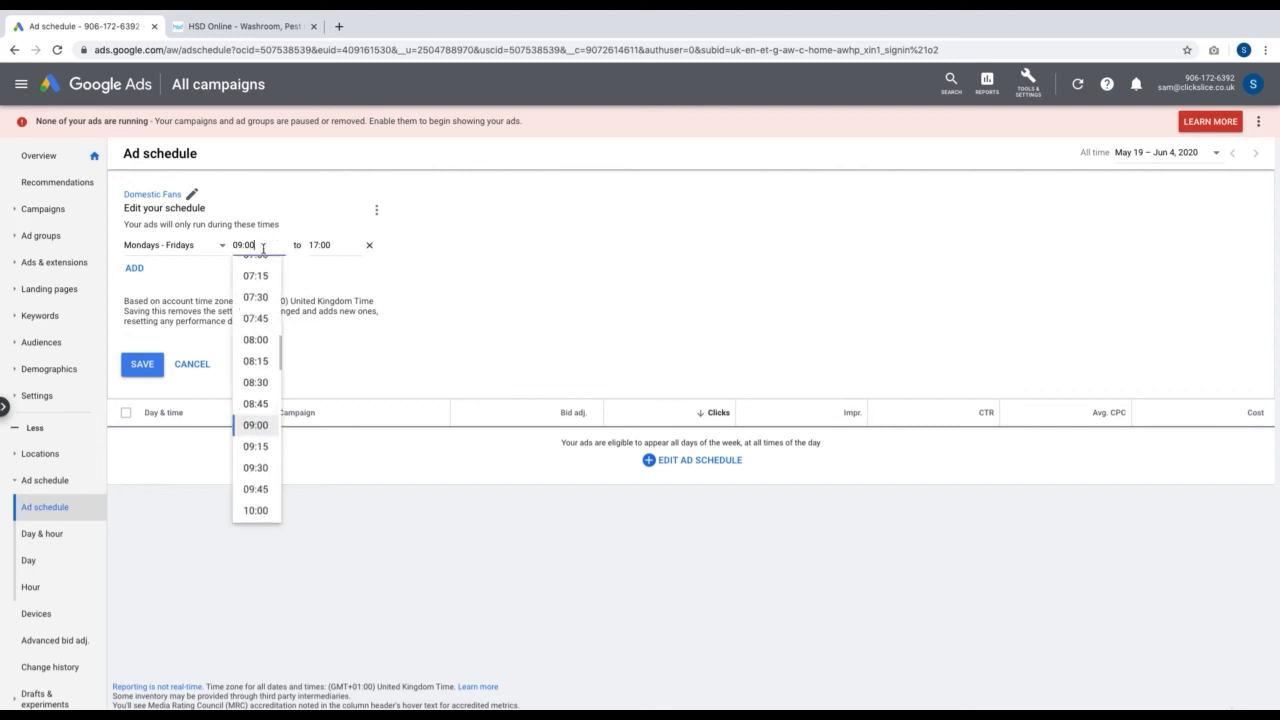
left_click(256, 383)
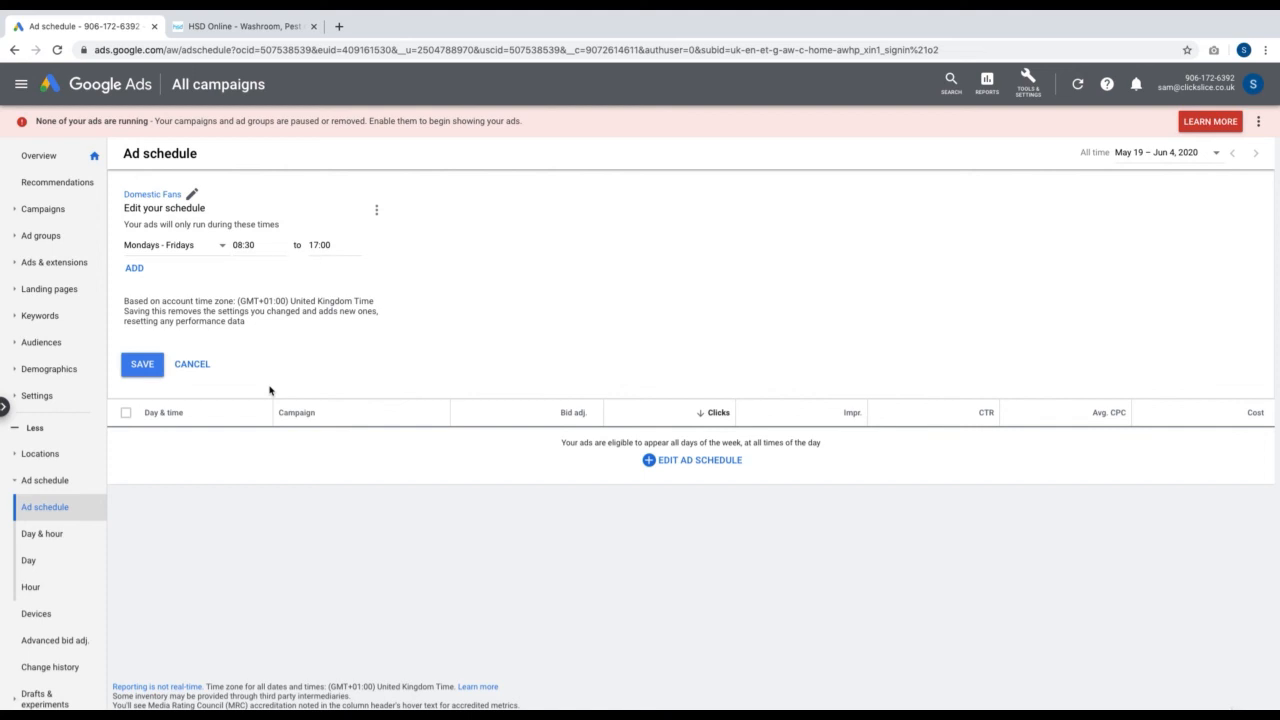
Step: Add a schedule row for Mondays running from 13:00 to 14:00
left_click(141, 270)
left_click(157, 274)
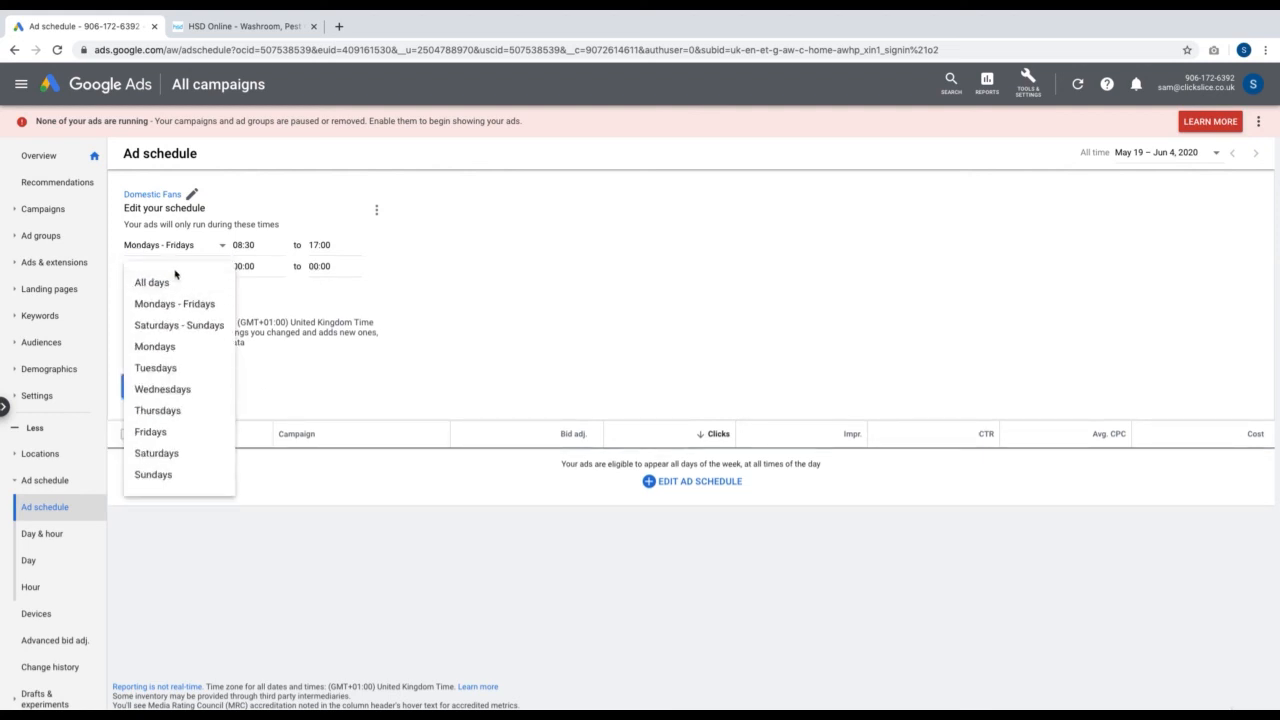
left_click(194, 346)
left_click(263, 266)
scroll(251, 418, "down", 6)
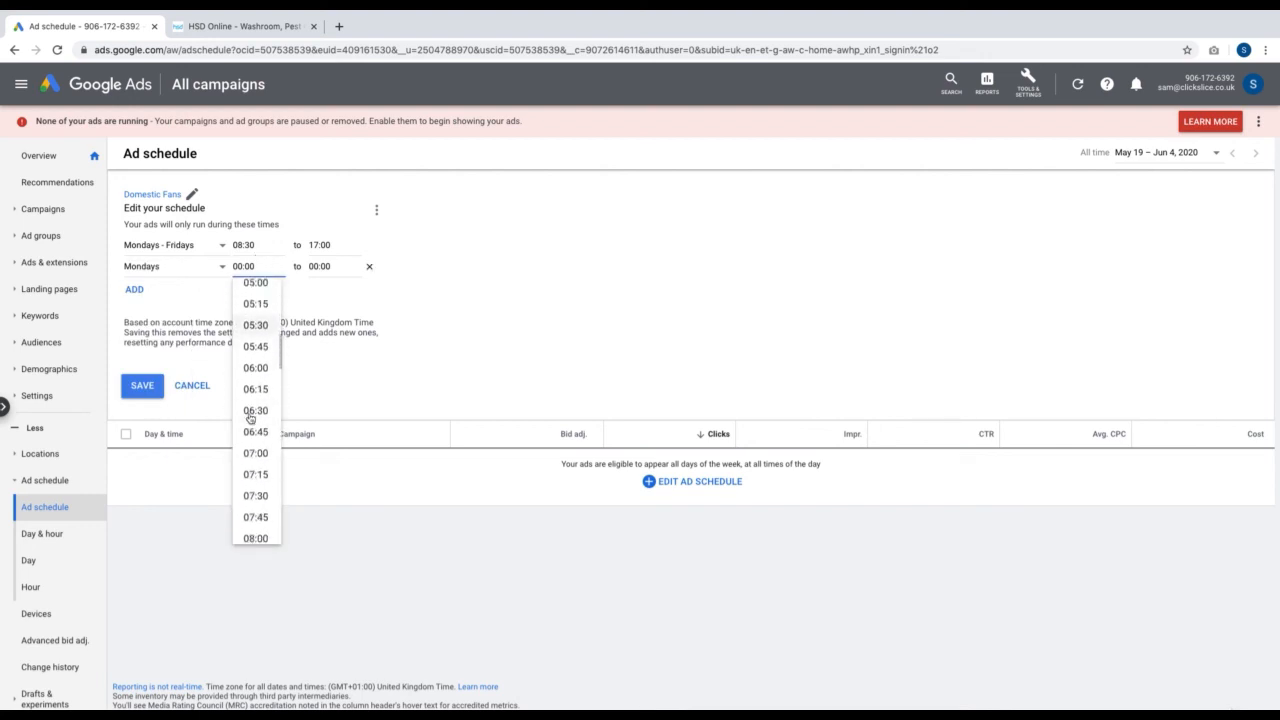
scroll(251, 418, "down", 5)
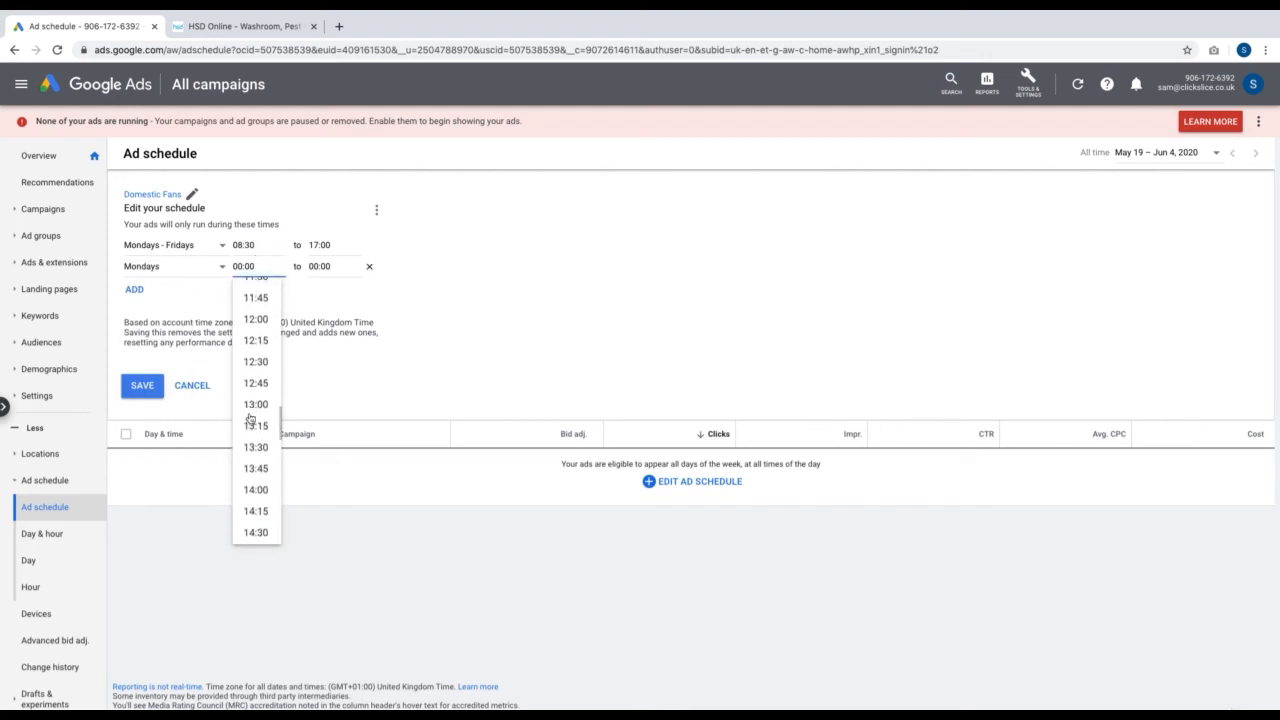
left_click(254, 392)
left_click(322, 270)
scroll(333, 460, "down", 10)
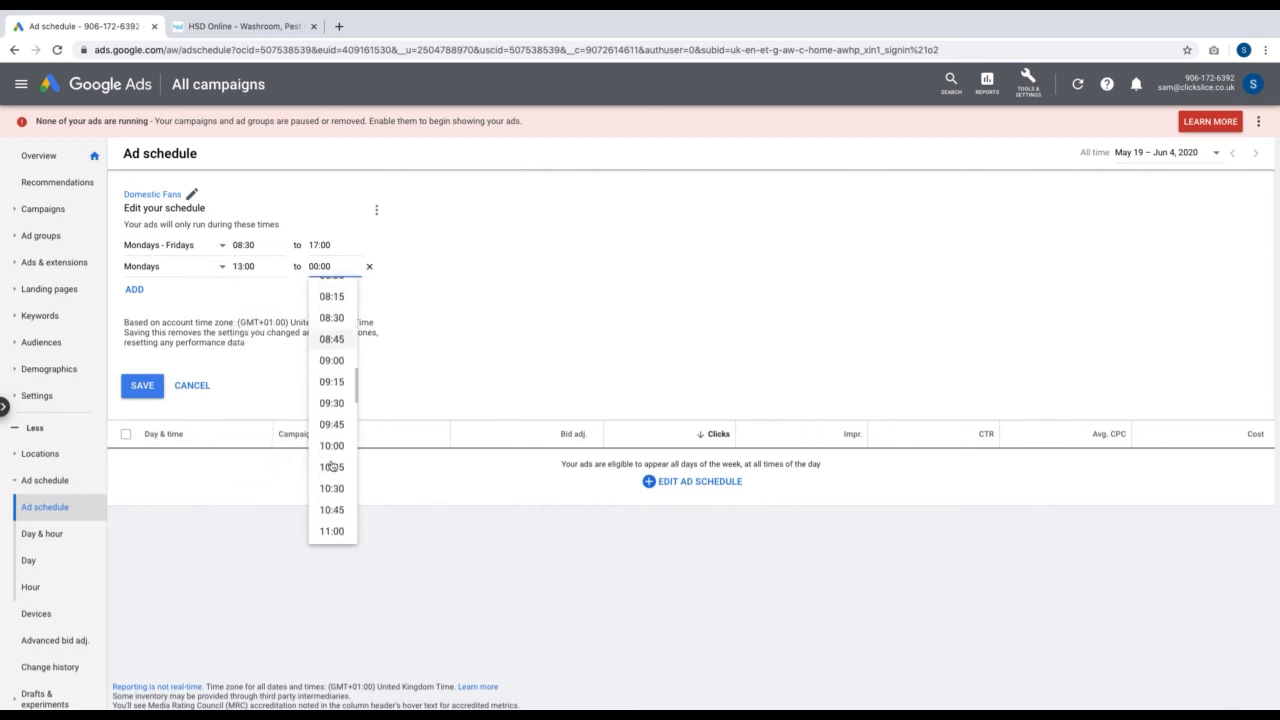
scroll(333, 465, "down", 4)
left_click(332, 462)
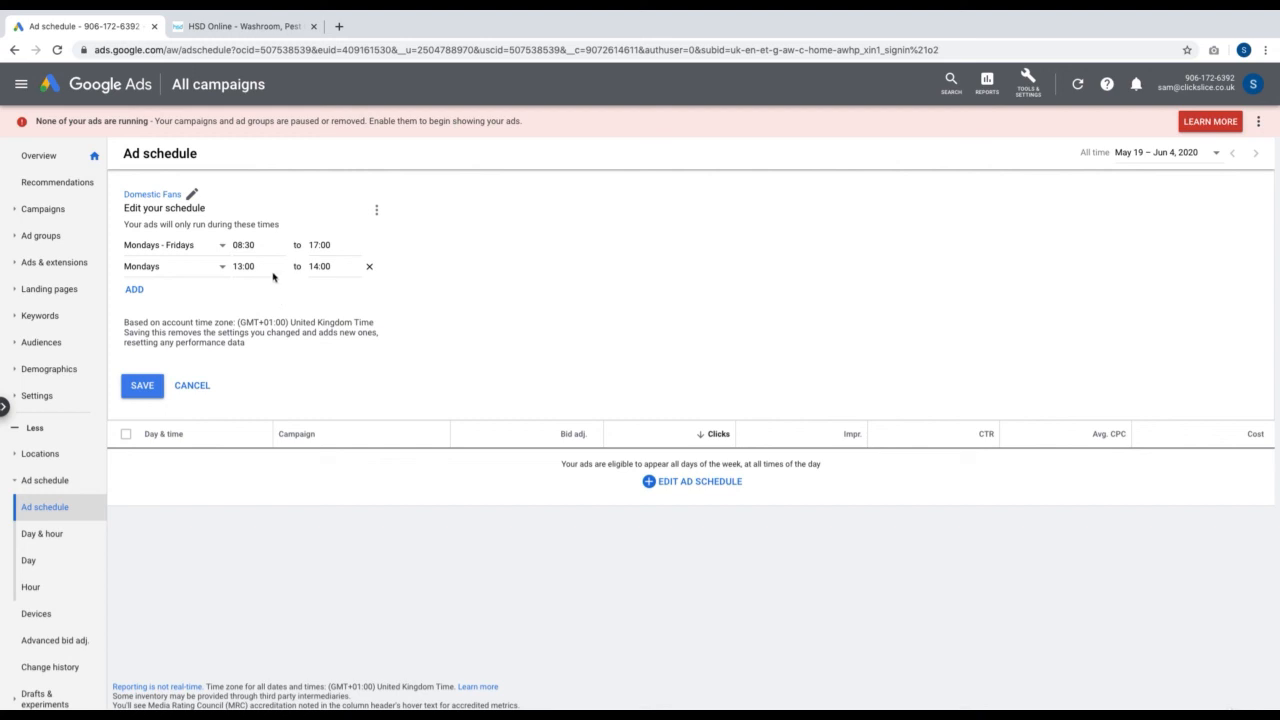
Step: Add a schedule row for Tuesdays running from 08:30 to 17:00
left_click(138, 290)
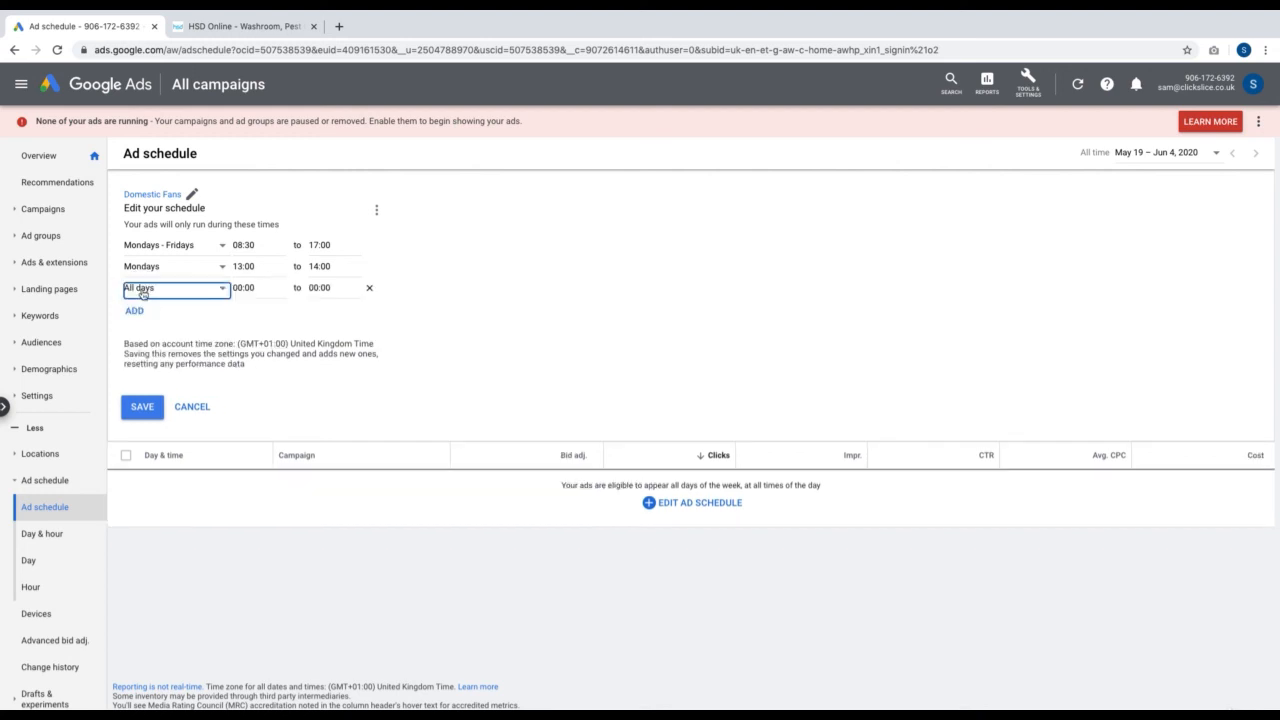
left_click(143, 293)
left_click(158, 389)
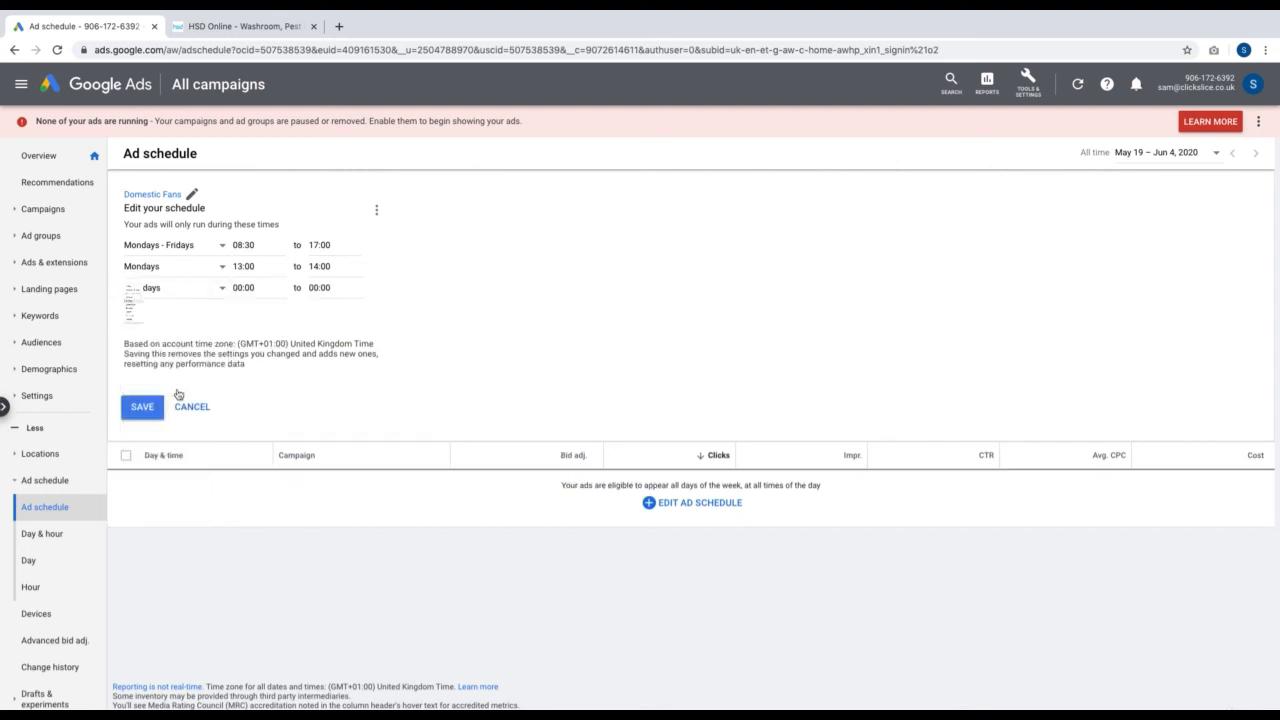
left_click(245, 288)
scroll(256, 466, "down", 5)
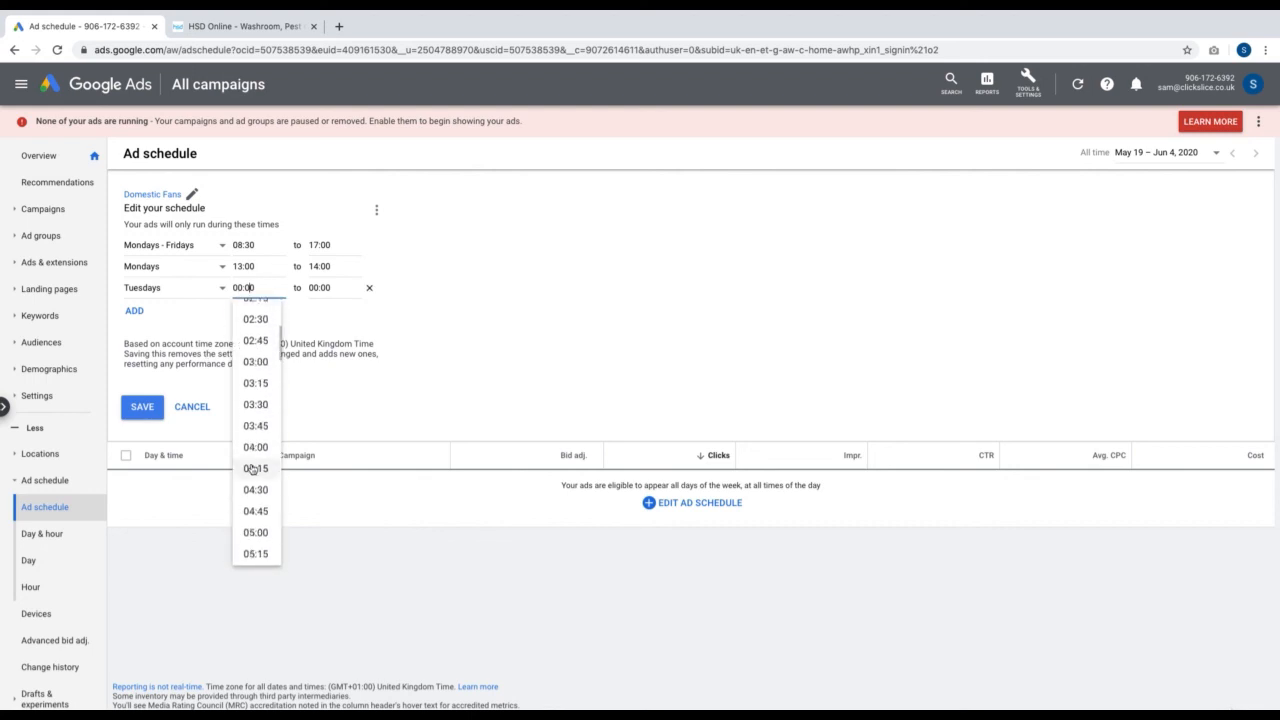
scroll(254, 470, "down", 3)
left_click(255, 505)
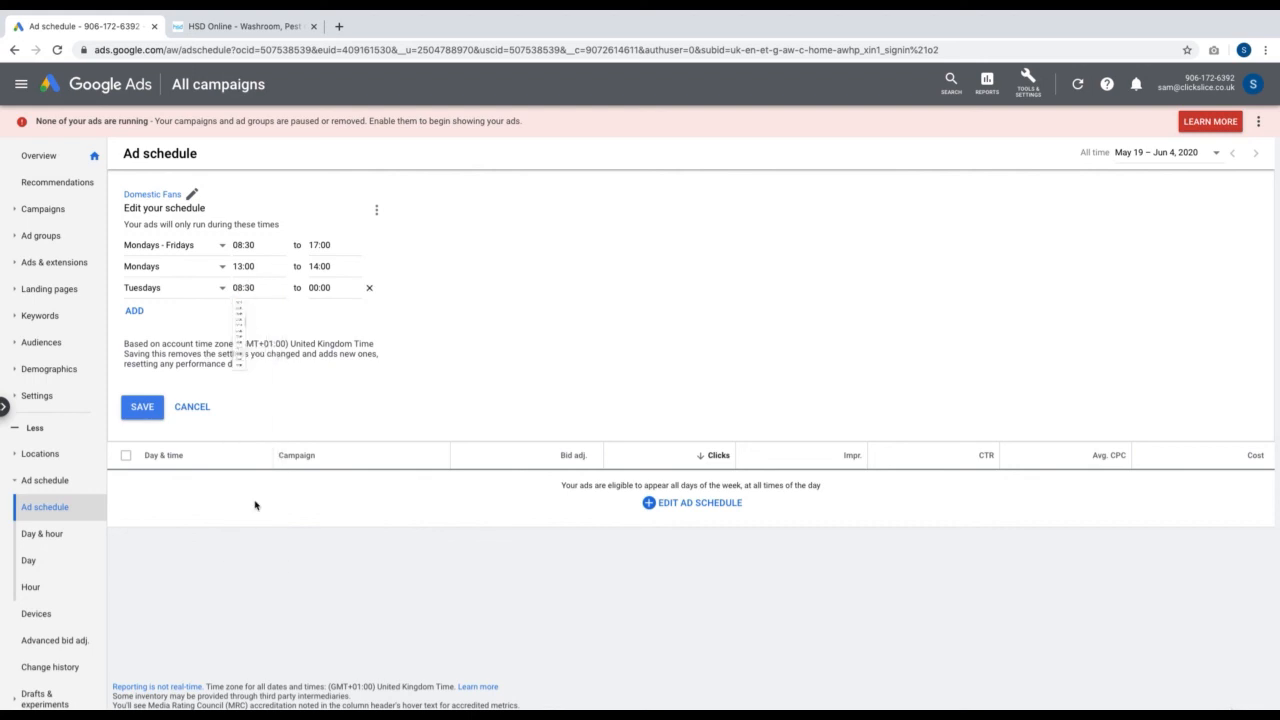
left_click(321, 292)
scroll(334, 466, "down", 8)
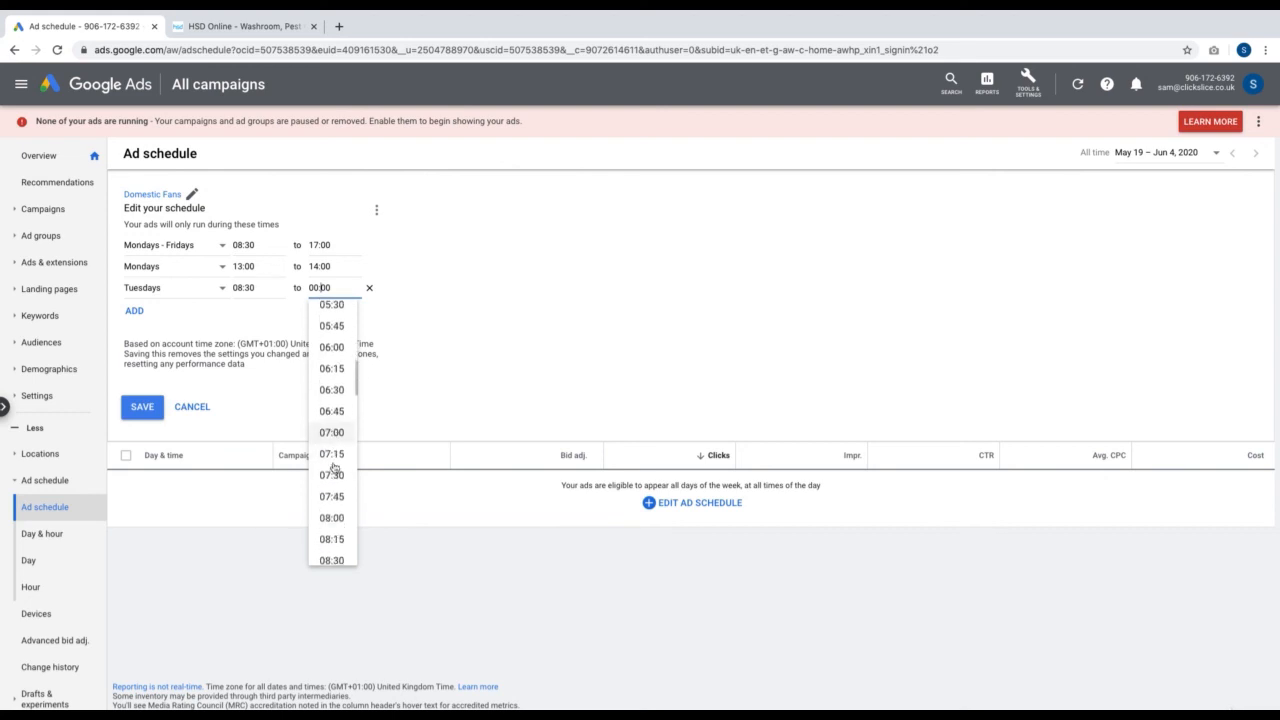
scroll(334, 466, "down", 8)
left_click(334, 481)
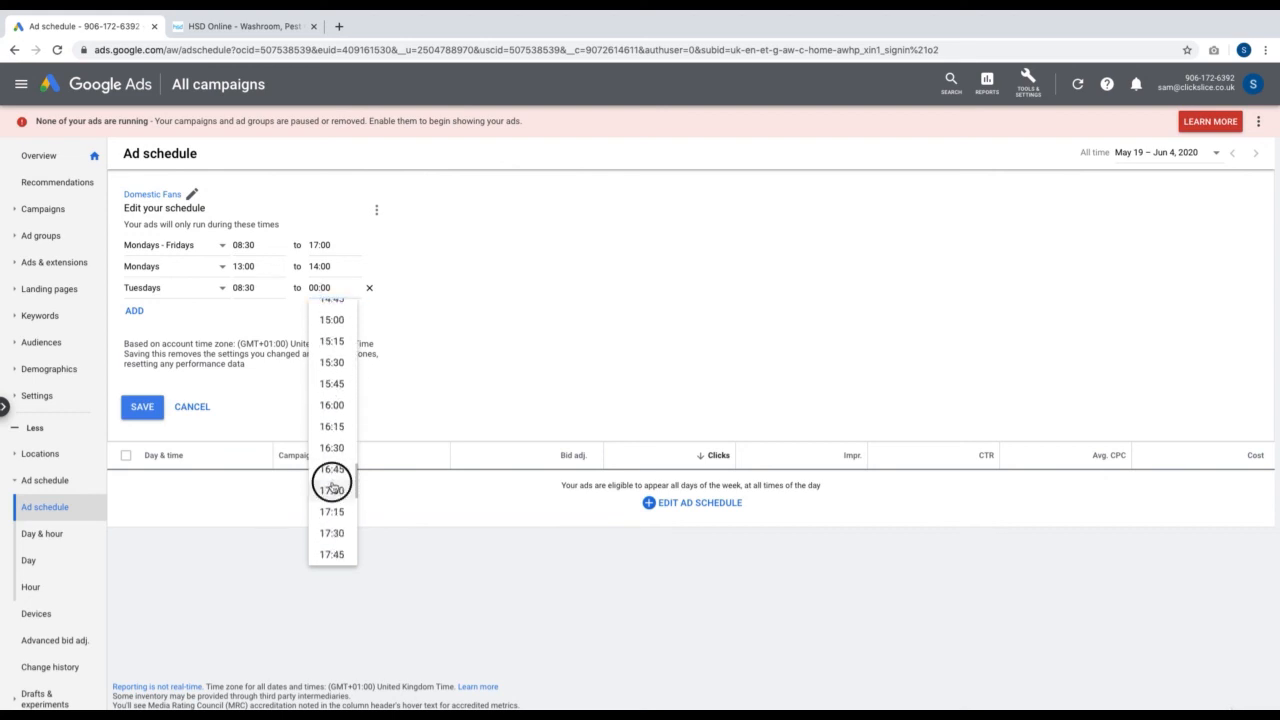
Step: Add another schedule row for Wednesdays, keeping its default all-day times
left_click(134, 310)
left_click(180, 308)
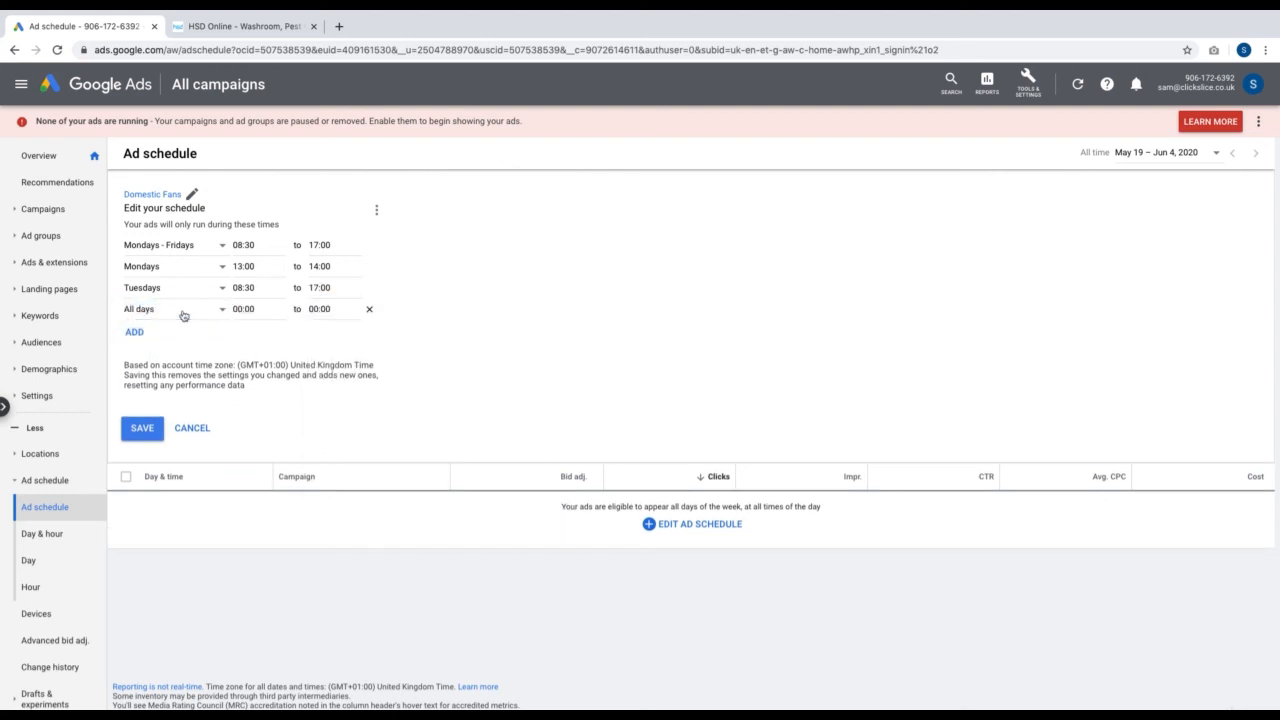
left_click(186, 431)
left_click(177, 307)
left_click(312, 408)
Step: Remove the Mondays - Fridays row from the schedule and save the Domestic Fans ad schedule
left_click(369, 246)
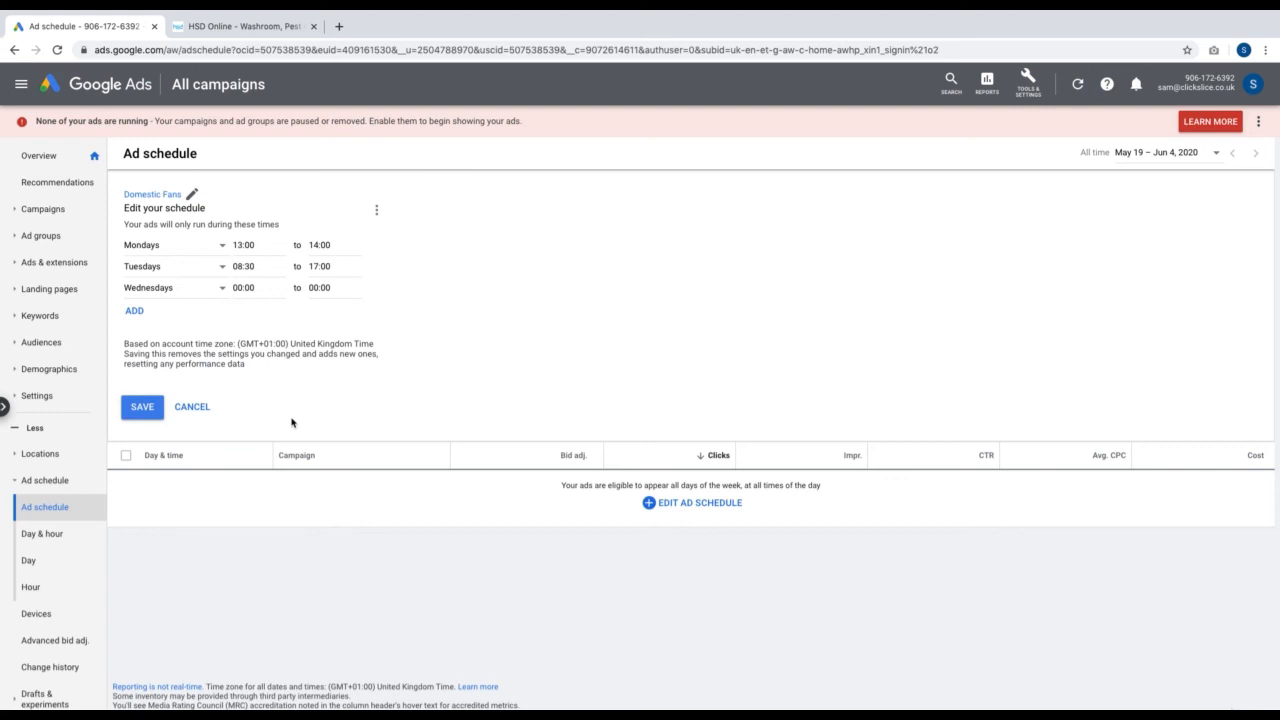
left_click(152, 414)
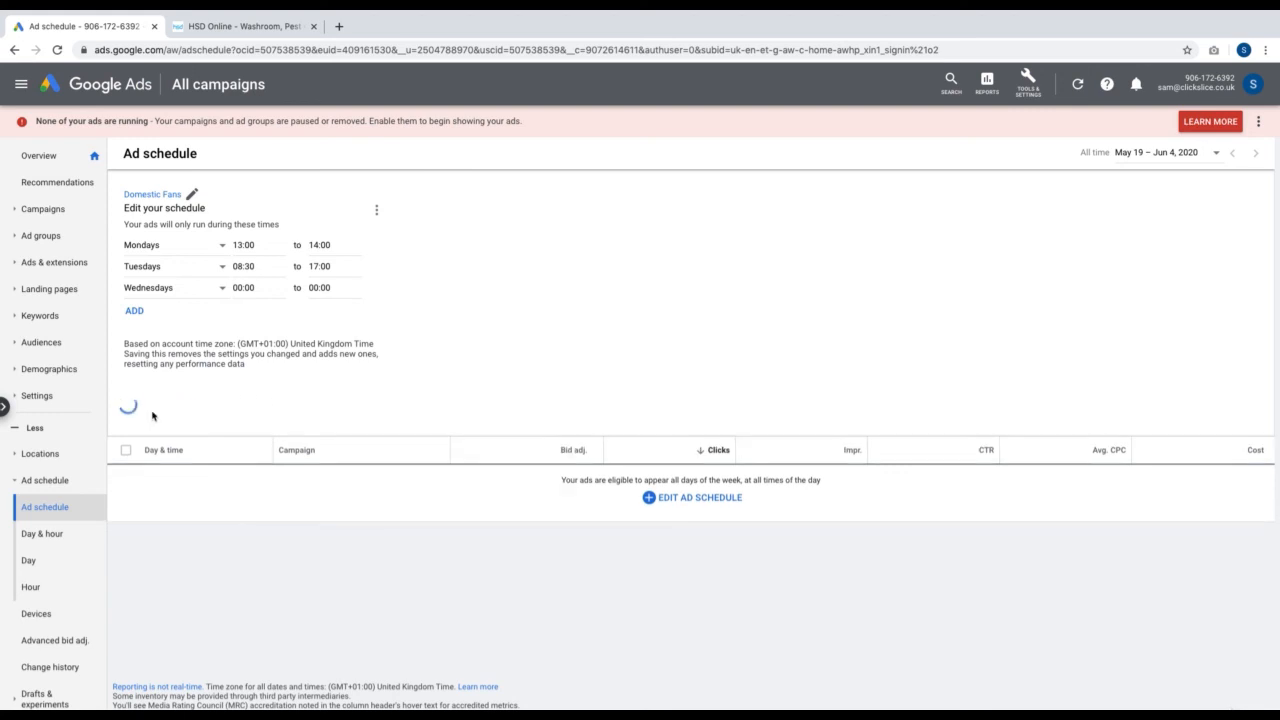